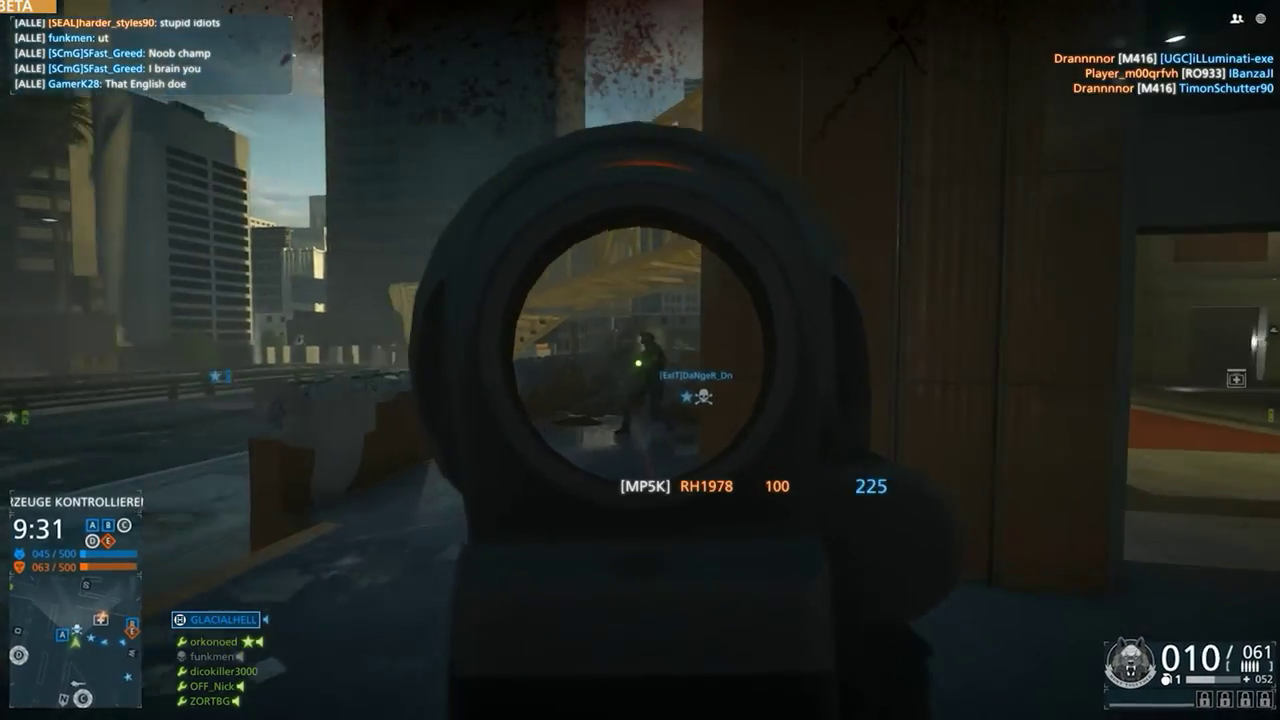
pyautogui.press('r')
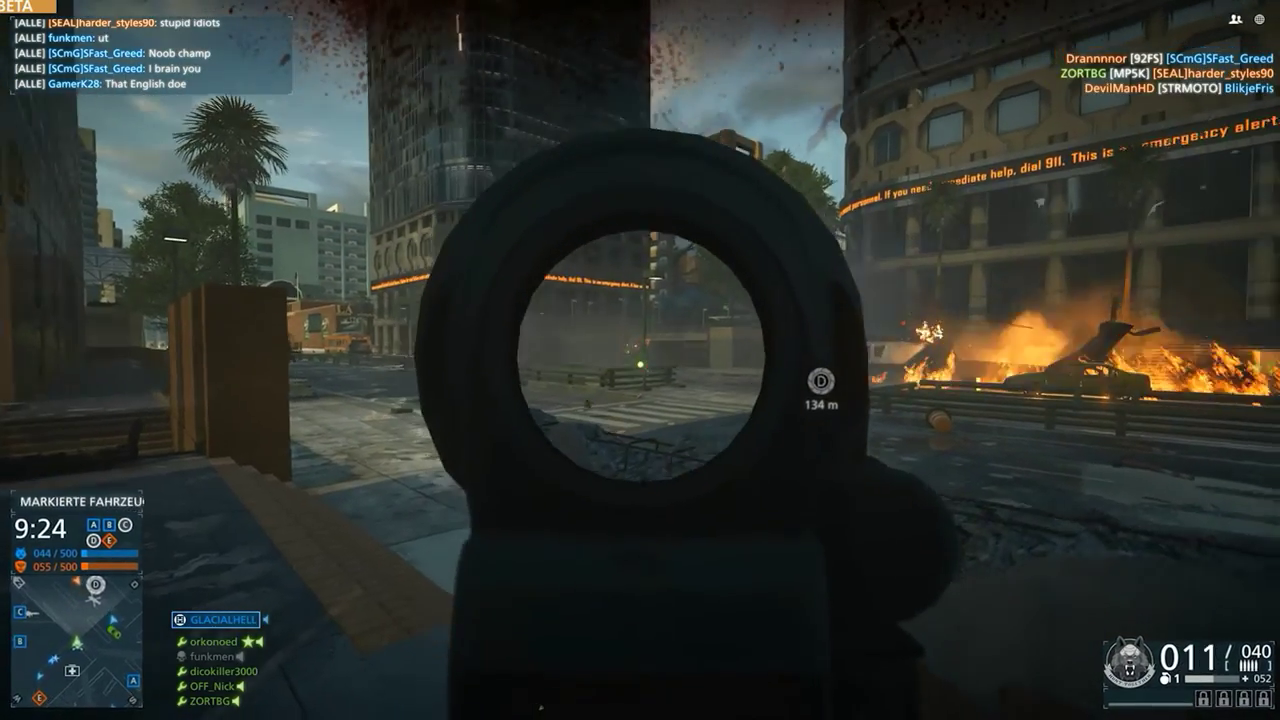
pyautogui.click(640, 360)
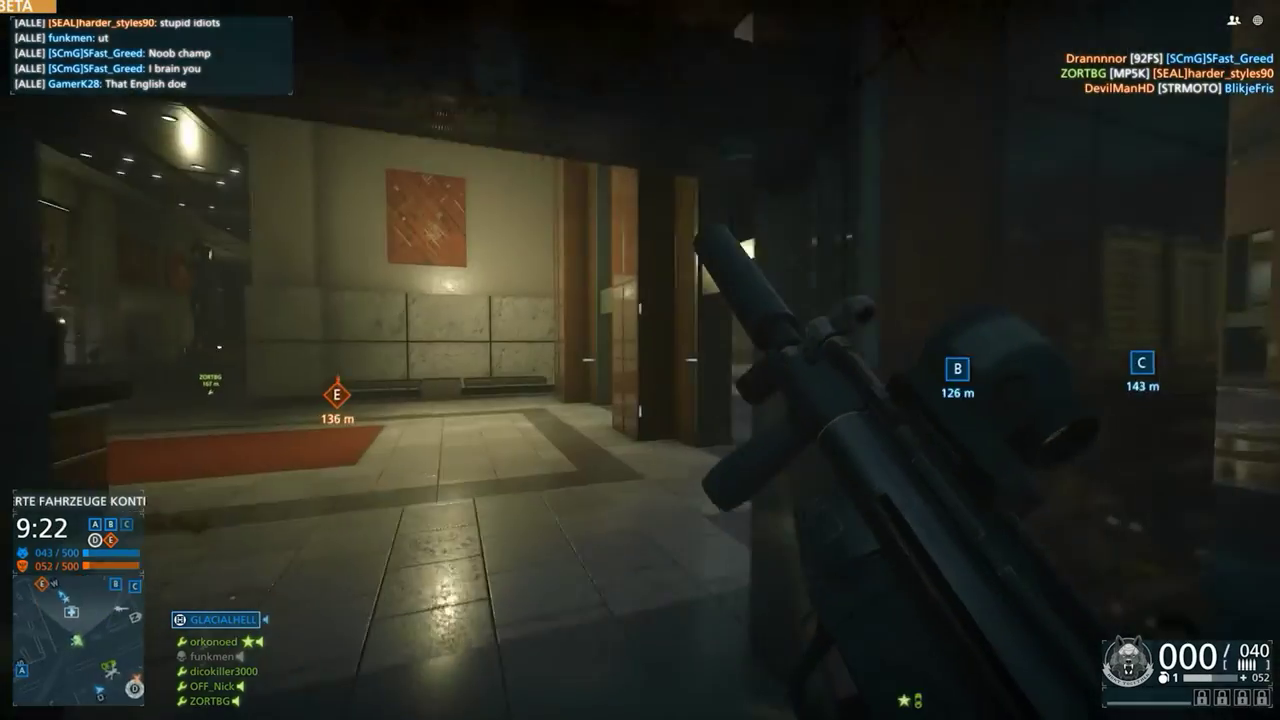
pyautogui.press('w')
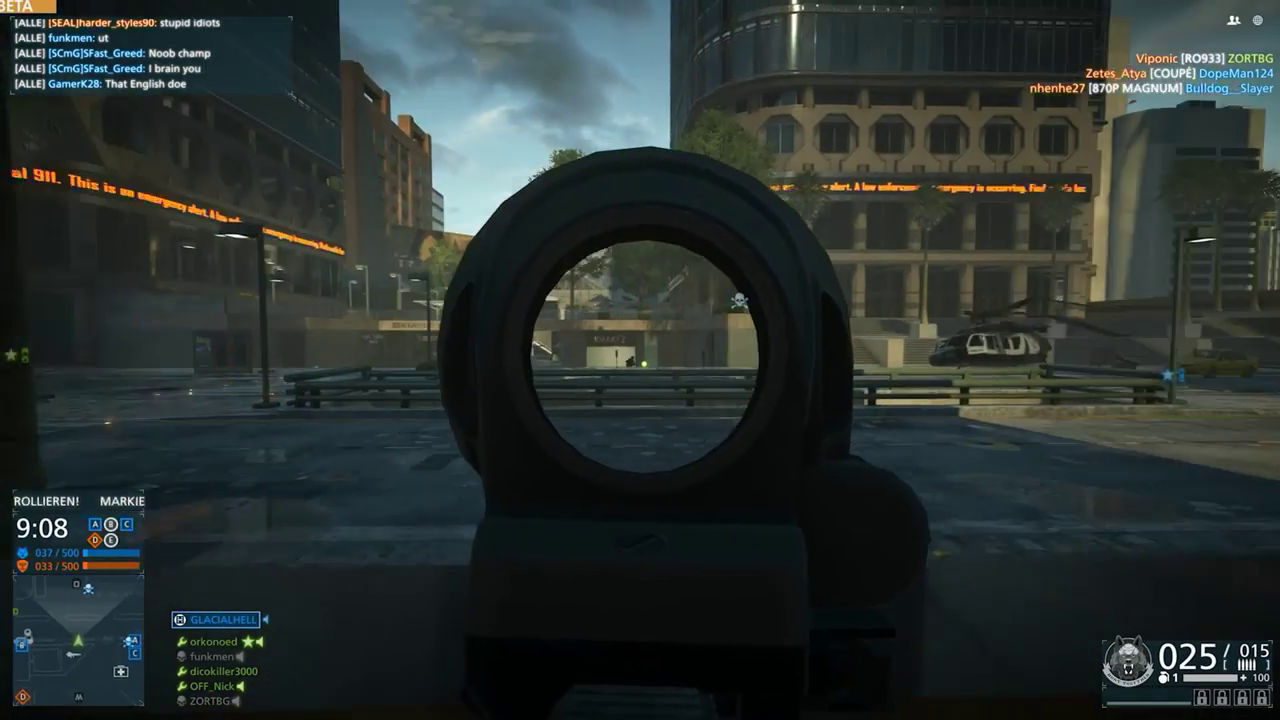
pyautogui.moveTo(640, 360); pyautogui.dragTo(640, 360)
pyautogui.press('w')
pyautogui.press('w')
pyautogui.click(640, 360)
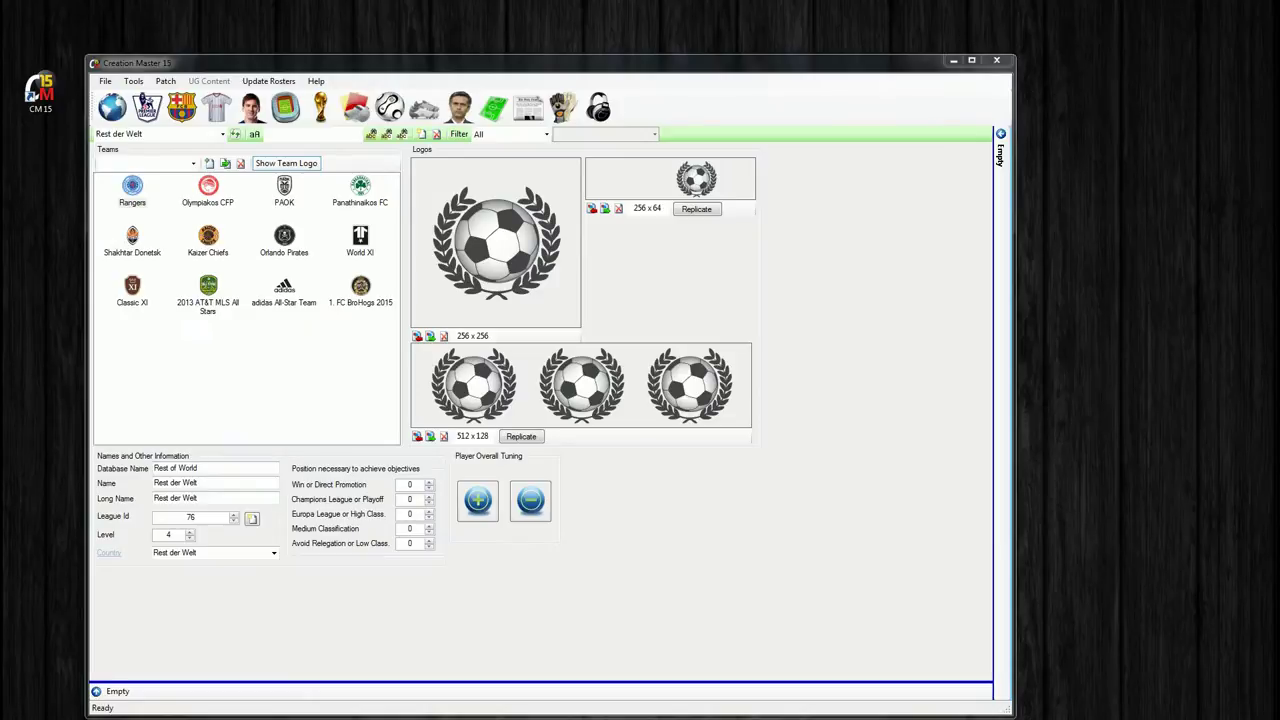
# - Open the team 1. FC BroHogs 2015, review its general information, flags and adboards, and return to the league overview
pyautogui.moveTo(922, 68); pyautogui.dragTo(975, 49)
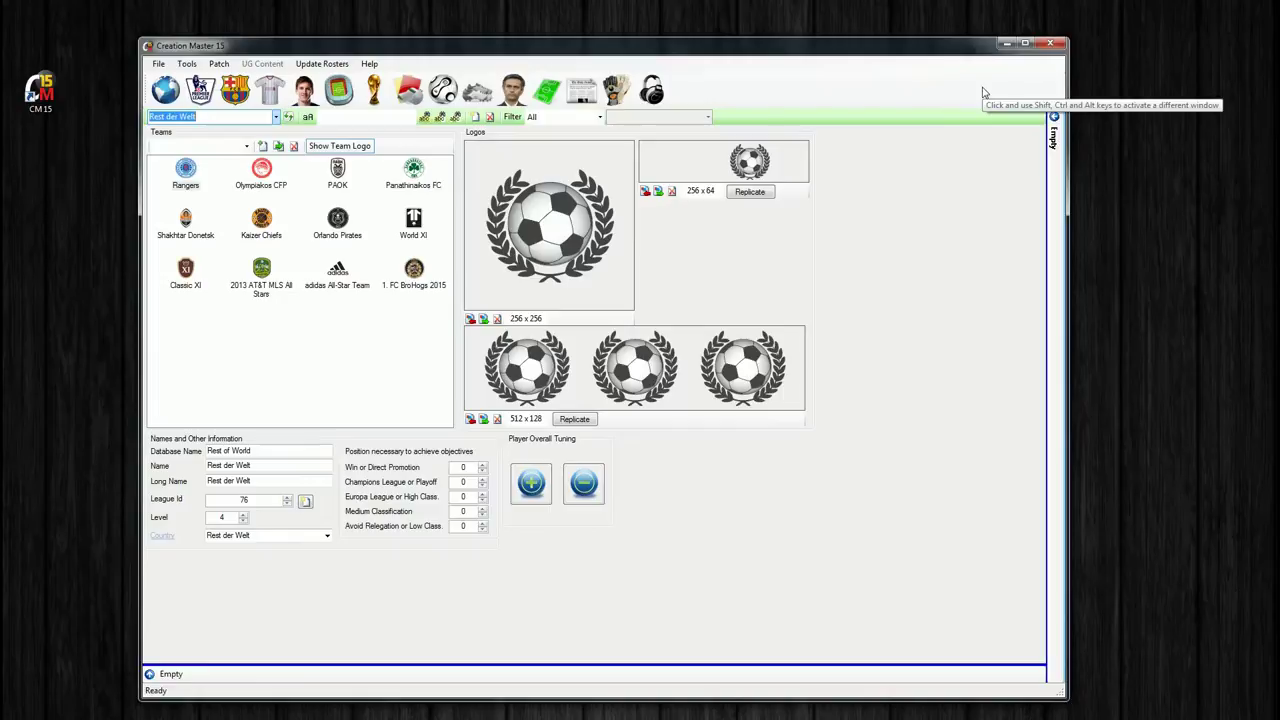
pyautogui.moveTo(956, 45); pyautogui.dragTo(977, 33)
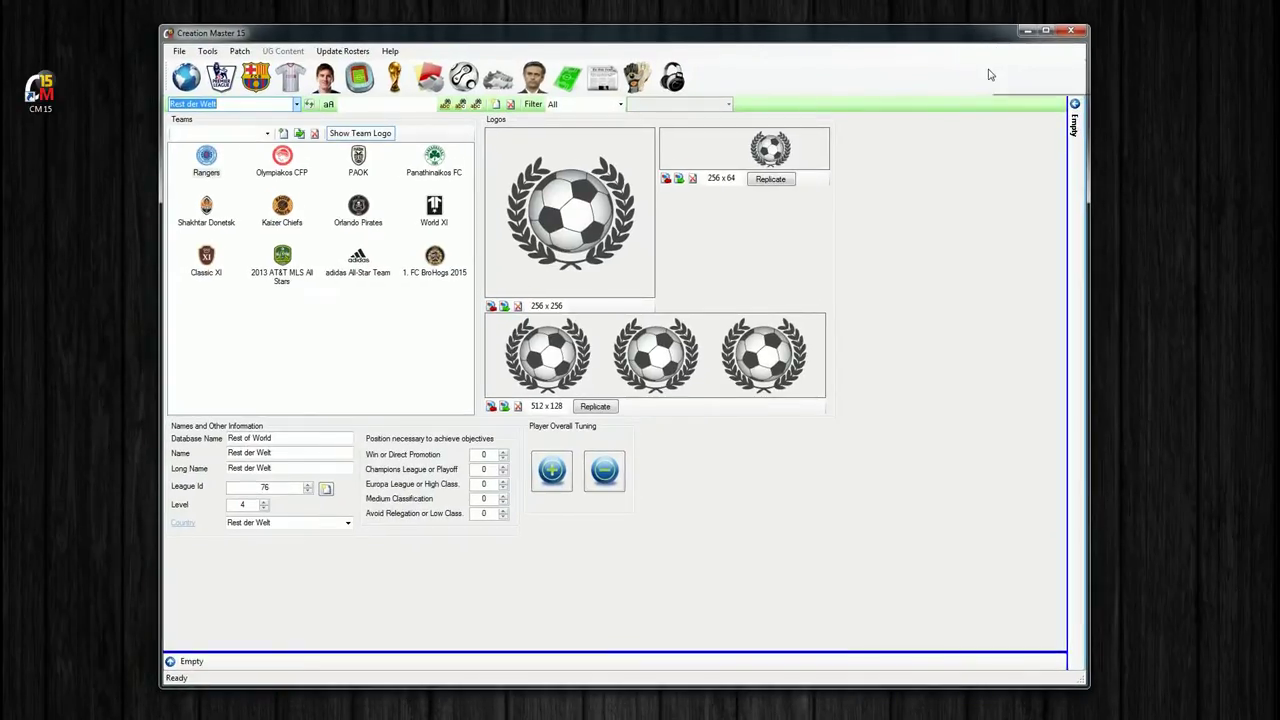
pyautogui.click(436, 259)
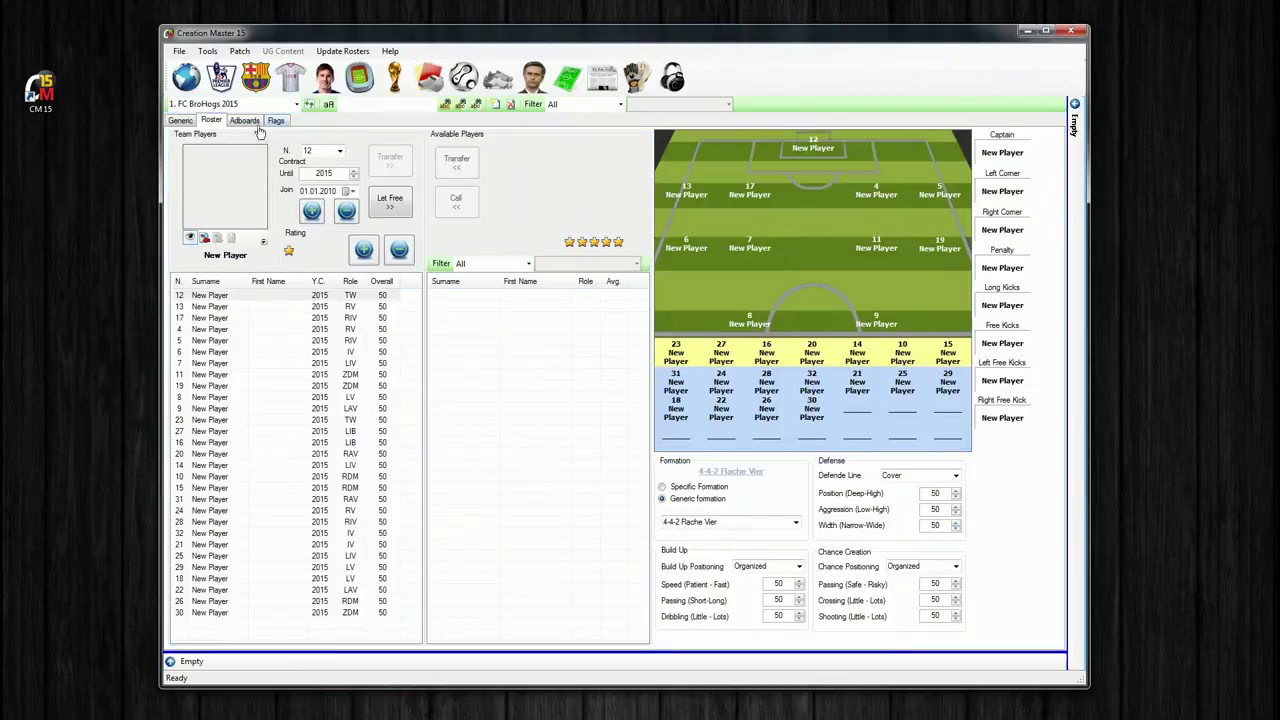
pyautogui.click(183, 120)
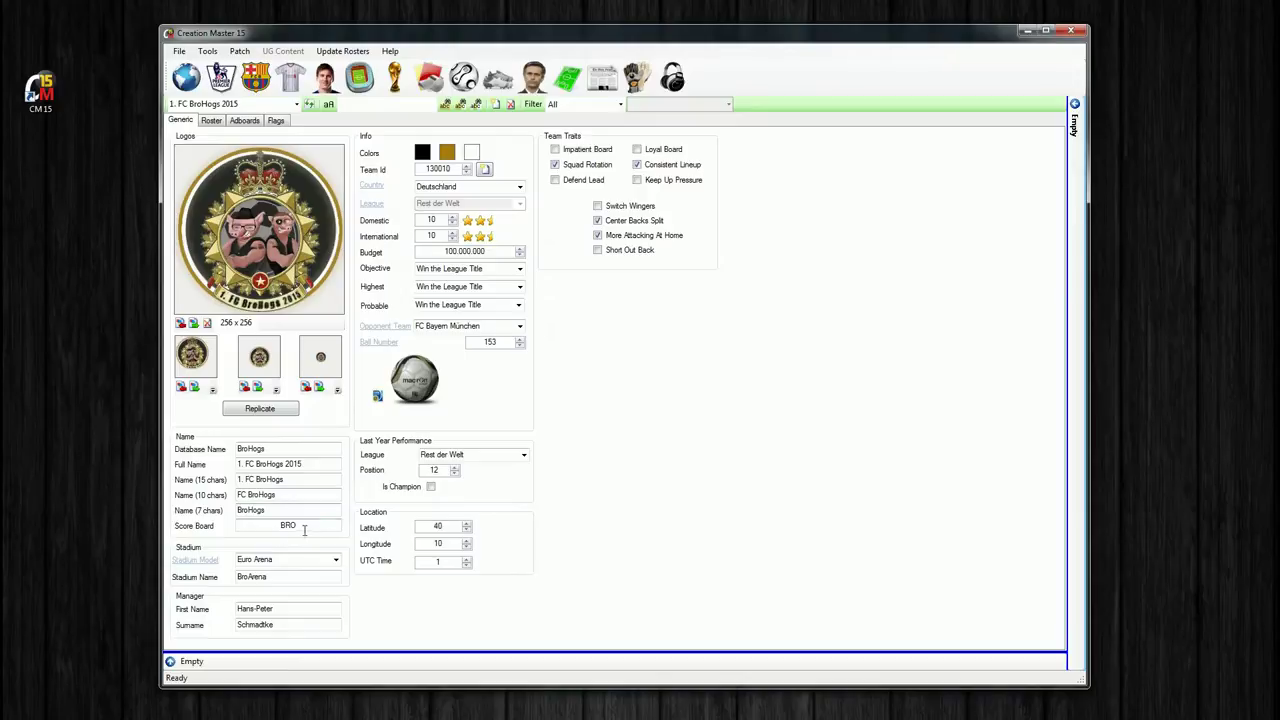
pyautogui.click(276, 120)
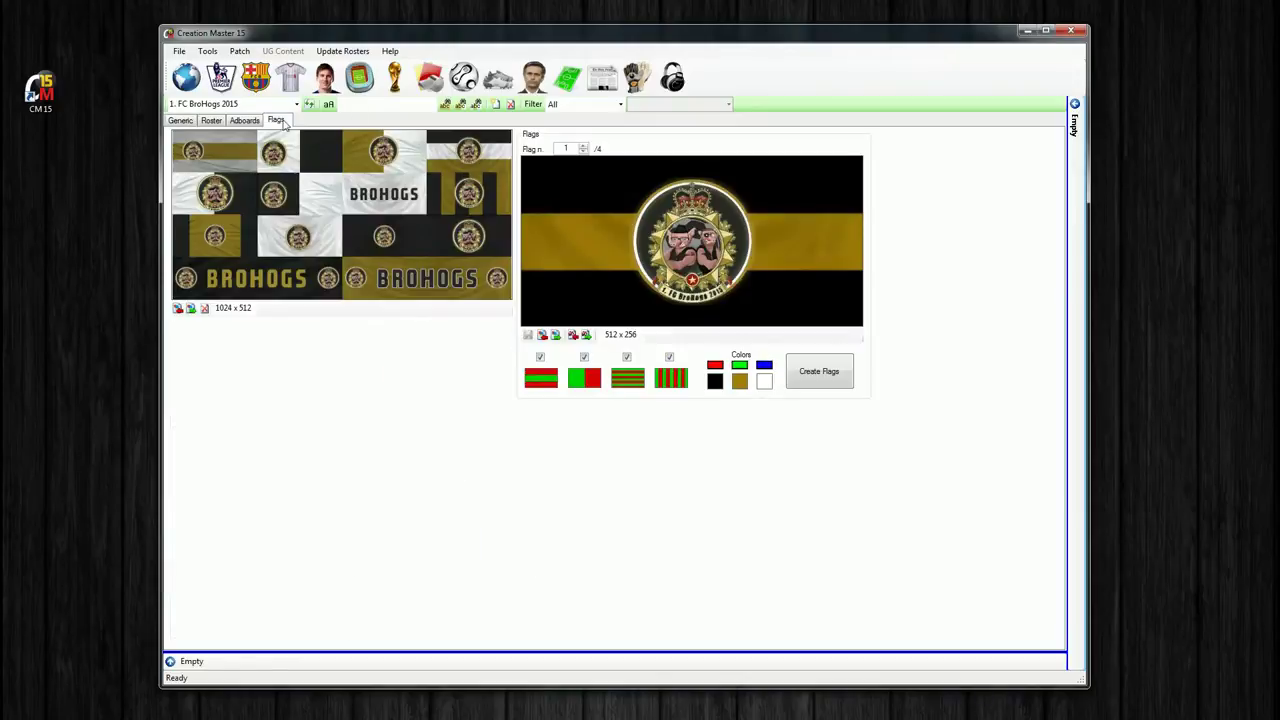
pyautogui.click(247, 121)
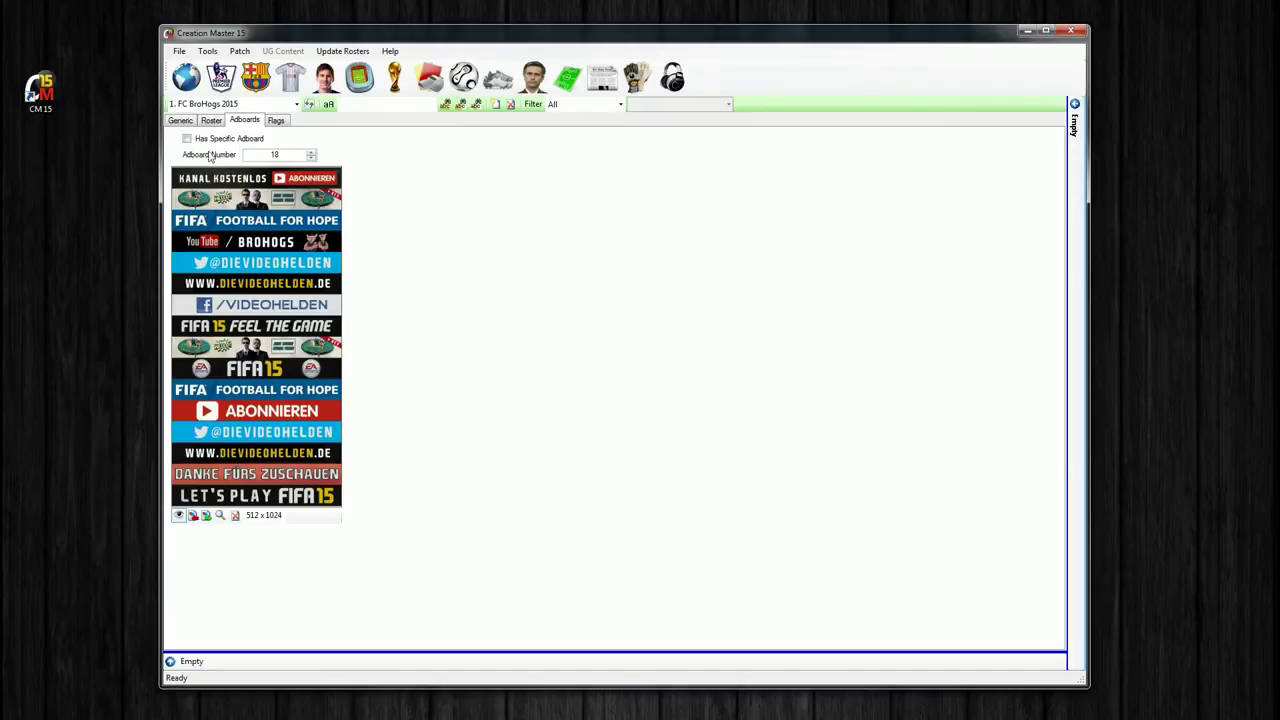
pyautogui.click(180, 121)
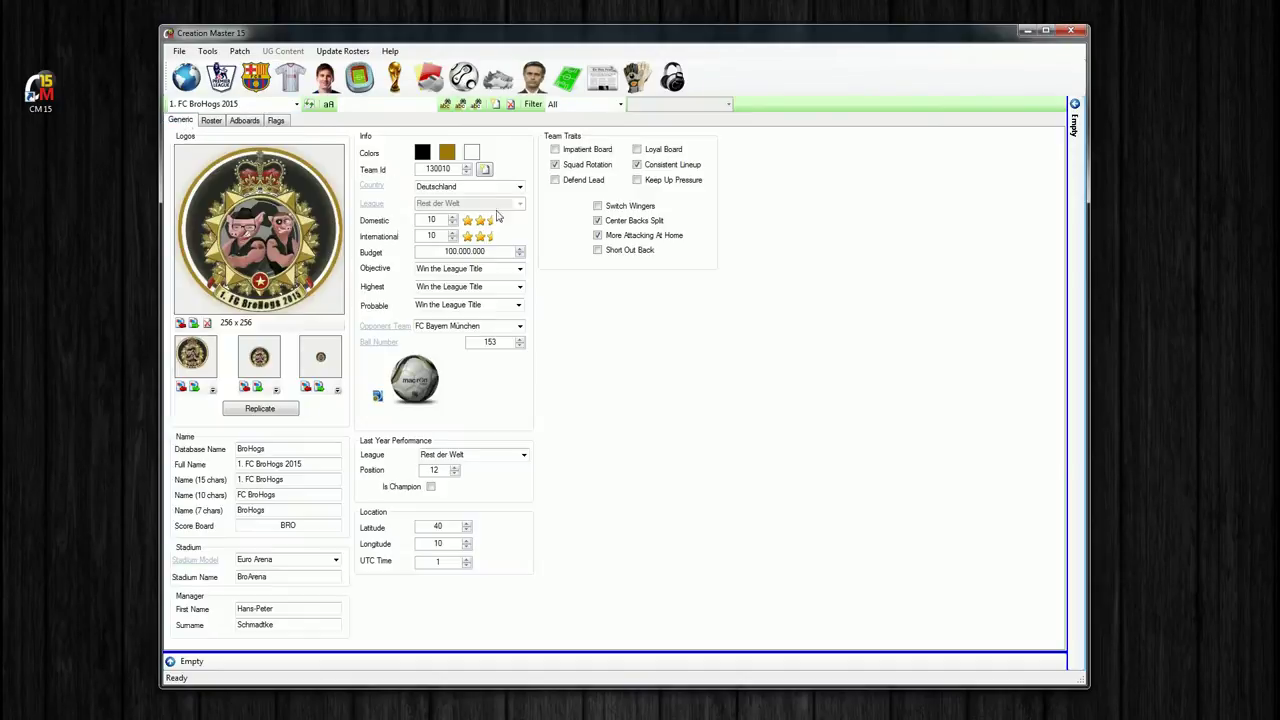
pyautogui.click(220, 77)
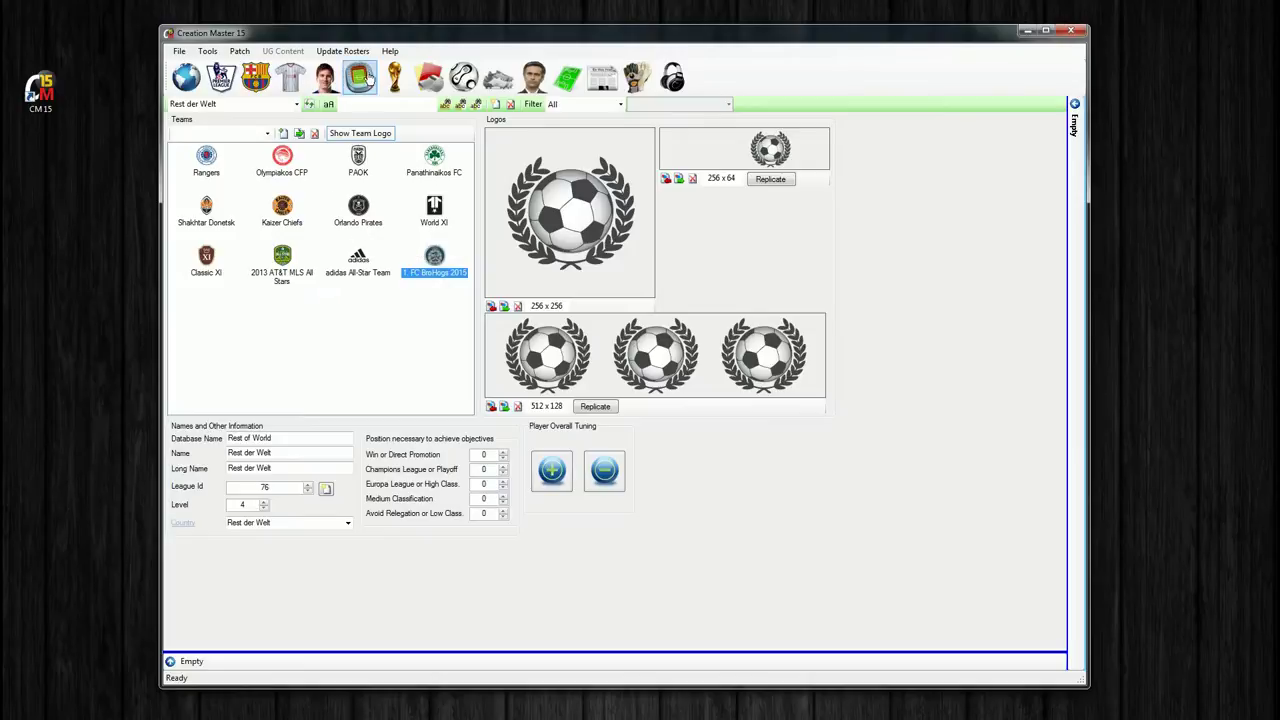
pyautogui.click(296, 105)
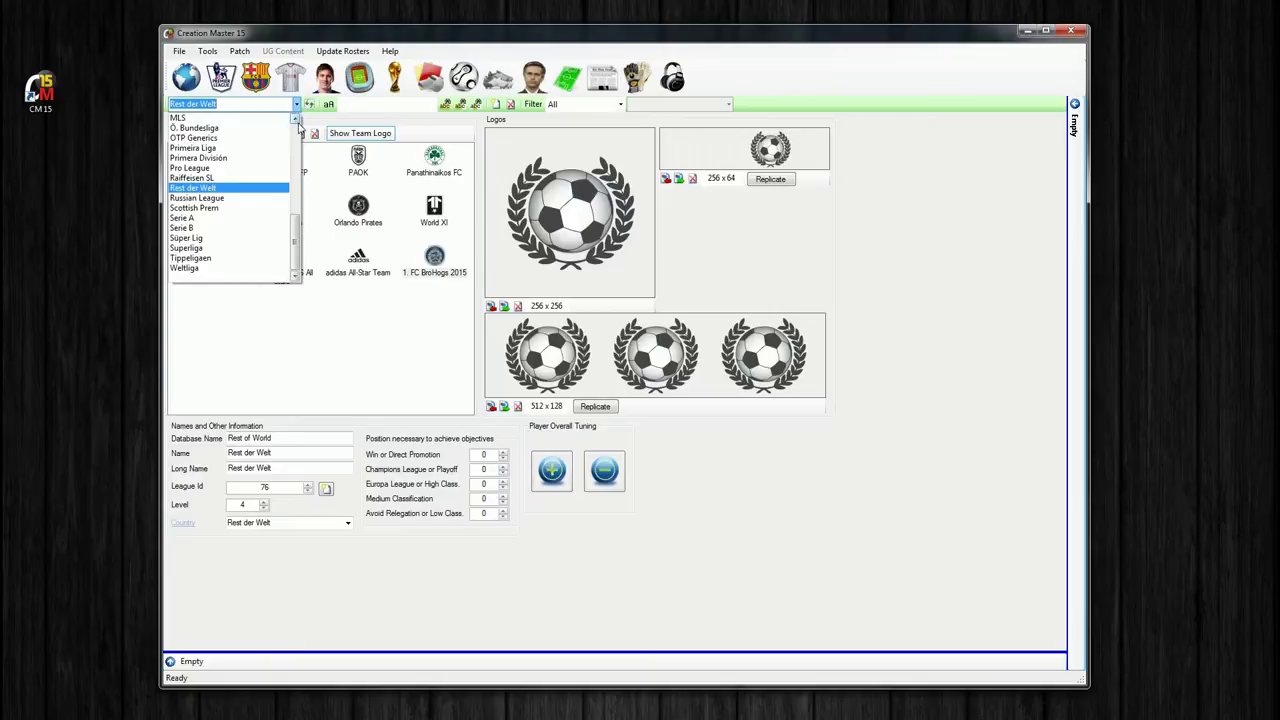
pyautogui.click(296, 119)
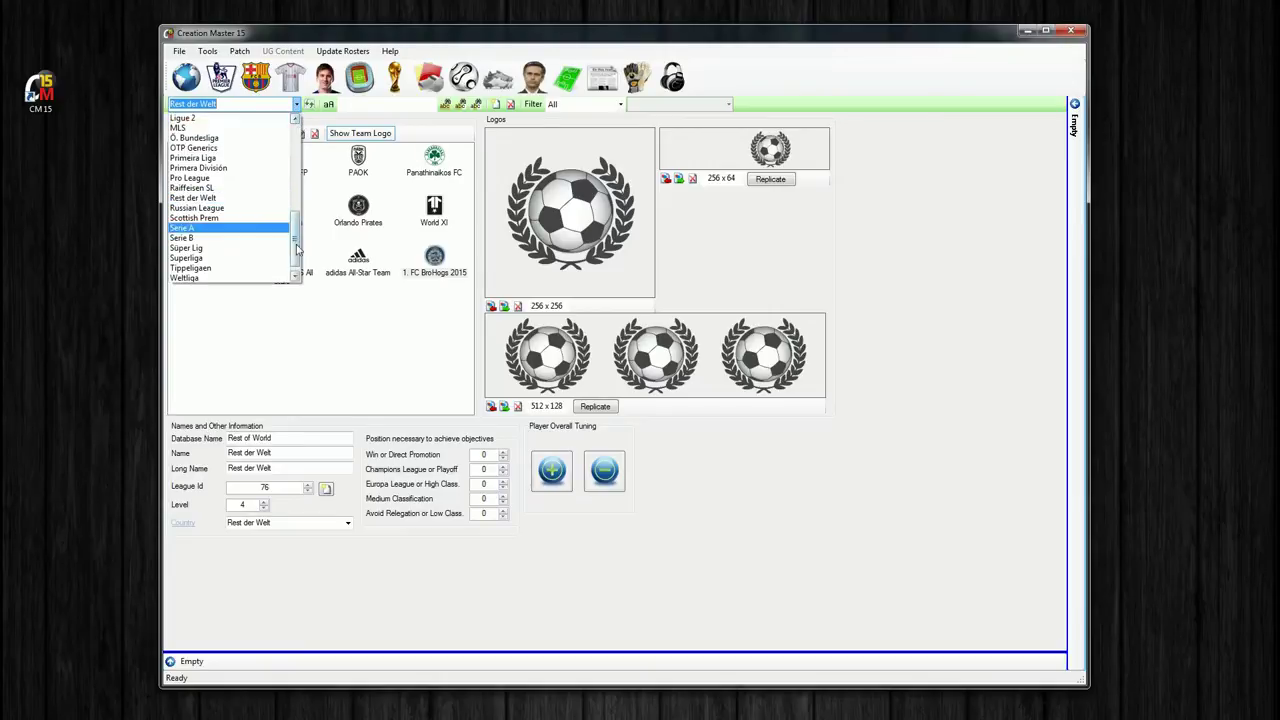
pyautogui.click(304, 353)
pyautogui.moveTo(646, 43)
pyautogui.mouseDown()
pyautogui.moveTo(703, 43)
pyautogui.moveTo(670, 43)
pyautogui.mouseUp()
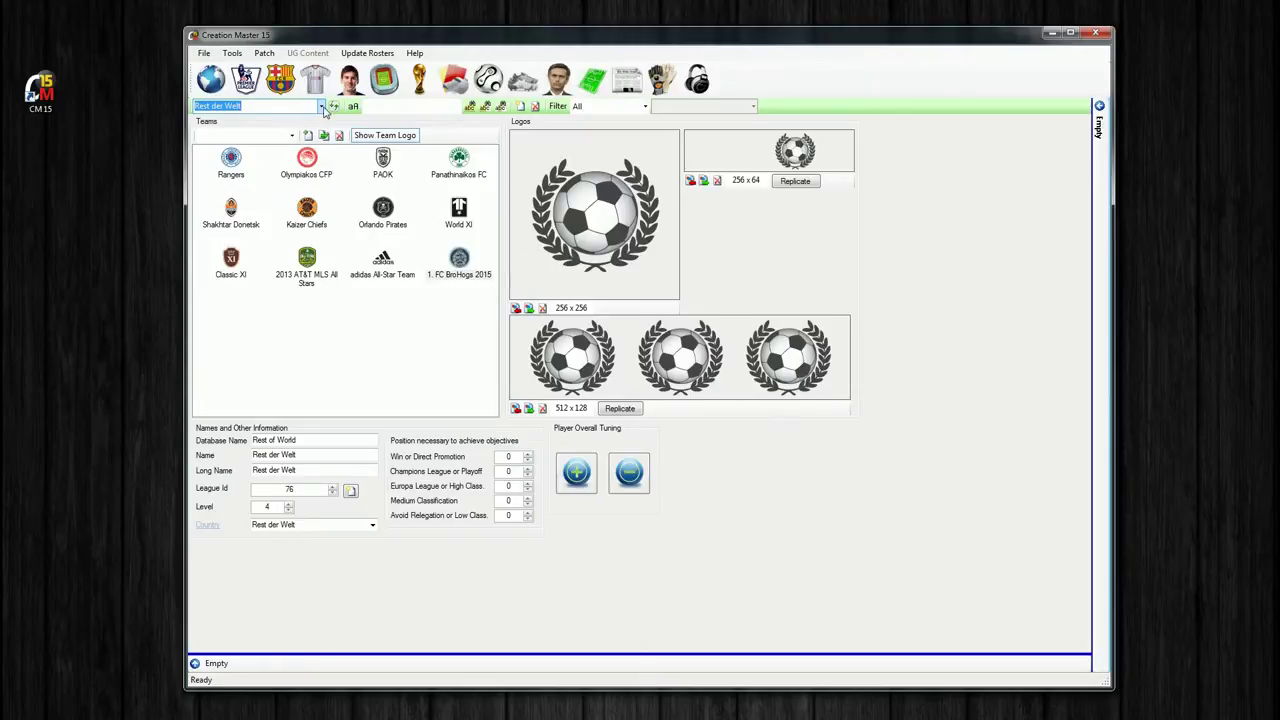
pyautogui.click(322, 108)
pyautogui.click(350, 361)
# - Open the adidas All-Star Team, inspect its roster and general information, and return to the Rest der Welt league
pyautogui.doubleClick(382, 262)
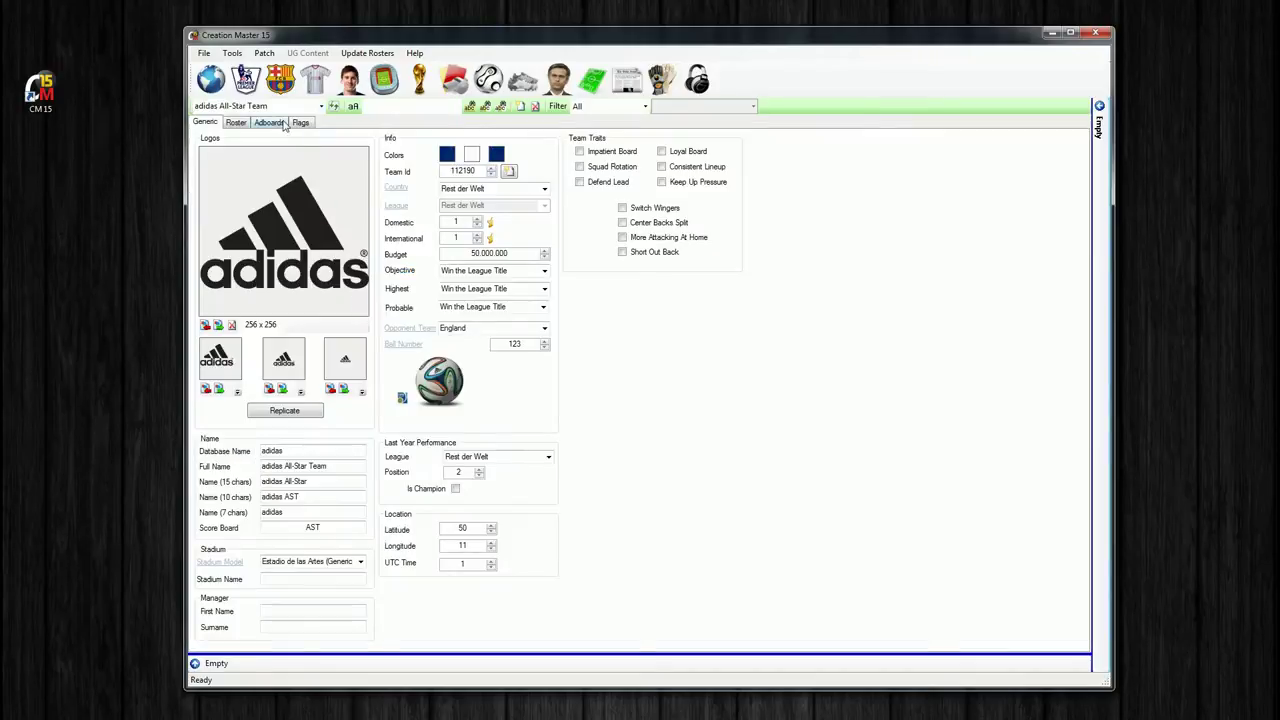
pyautogui.click(238, 123)
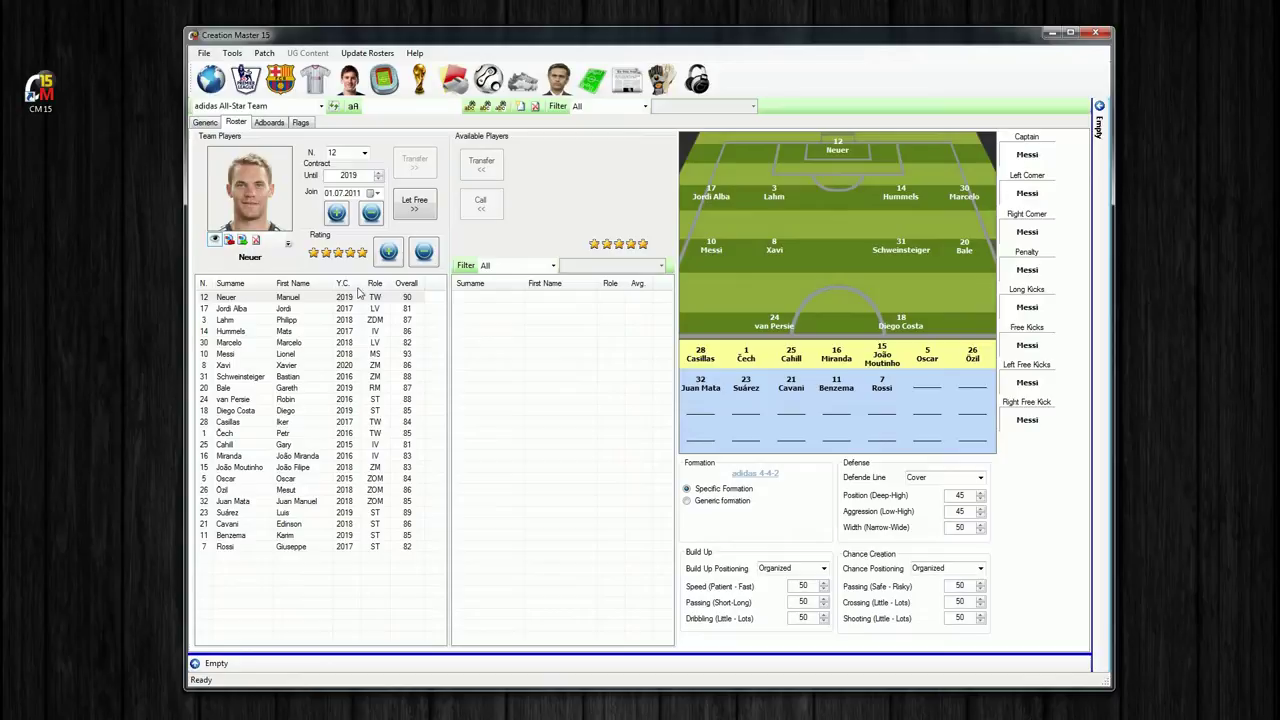
pyautogui.click(206, 123)
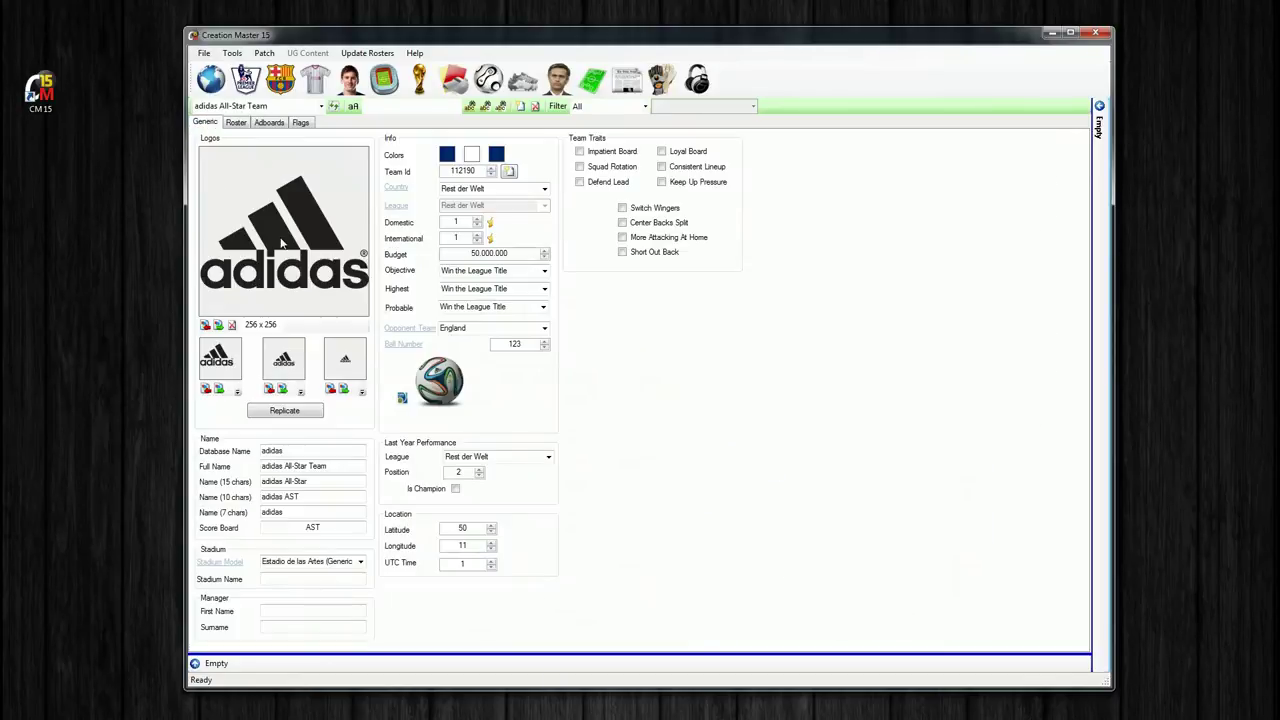
pyautogui.click(245, 79)
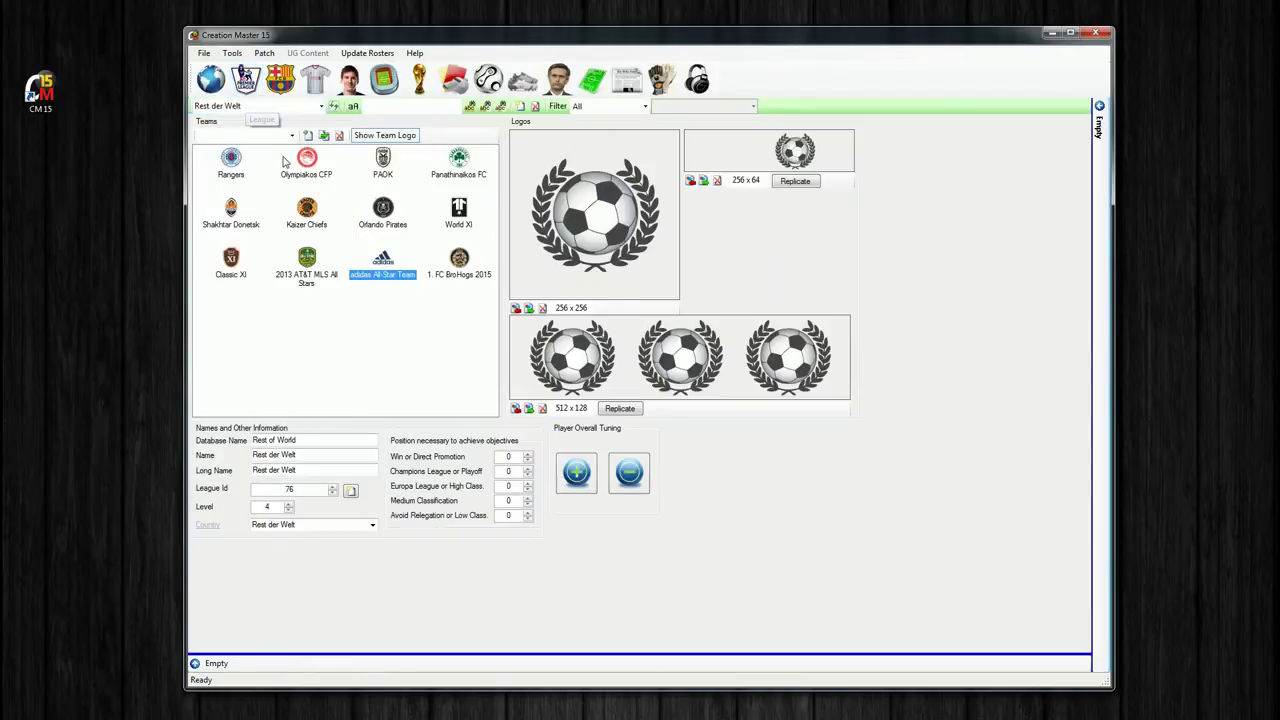
pyautogui.click(375, 342)
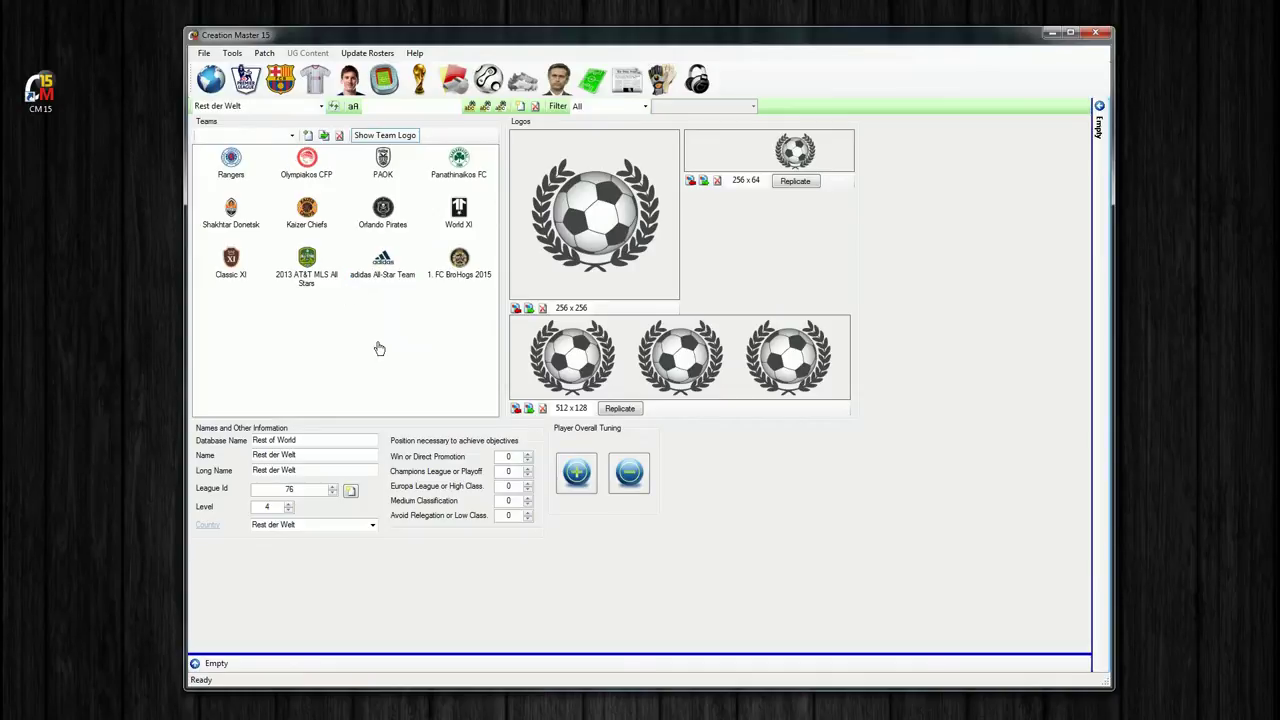
# - Look through the available leagues and open Barclays PL for editing
pyautogui.click(321, 106)
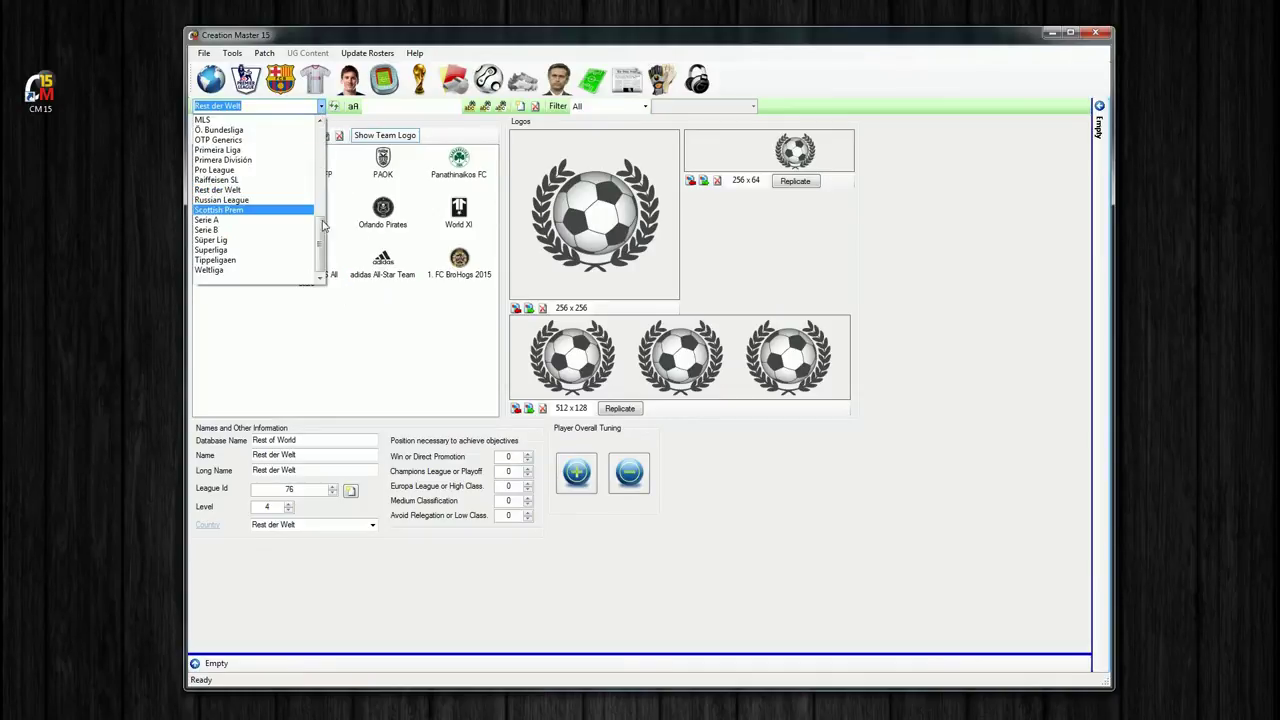
pyautogui.scroll(-2, 325, 240)
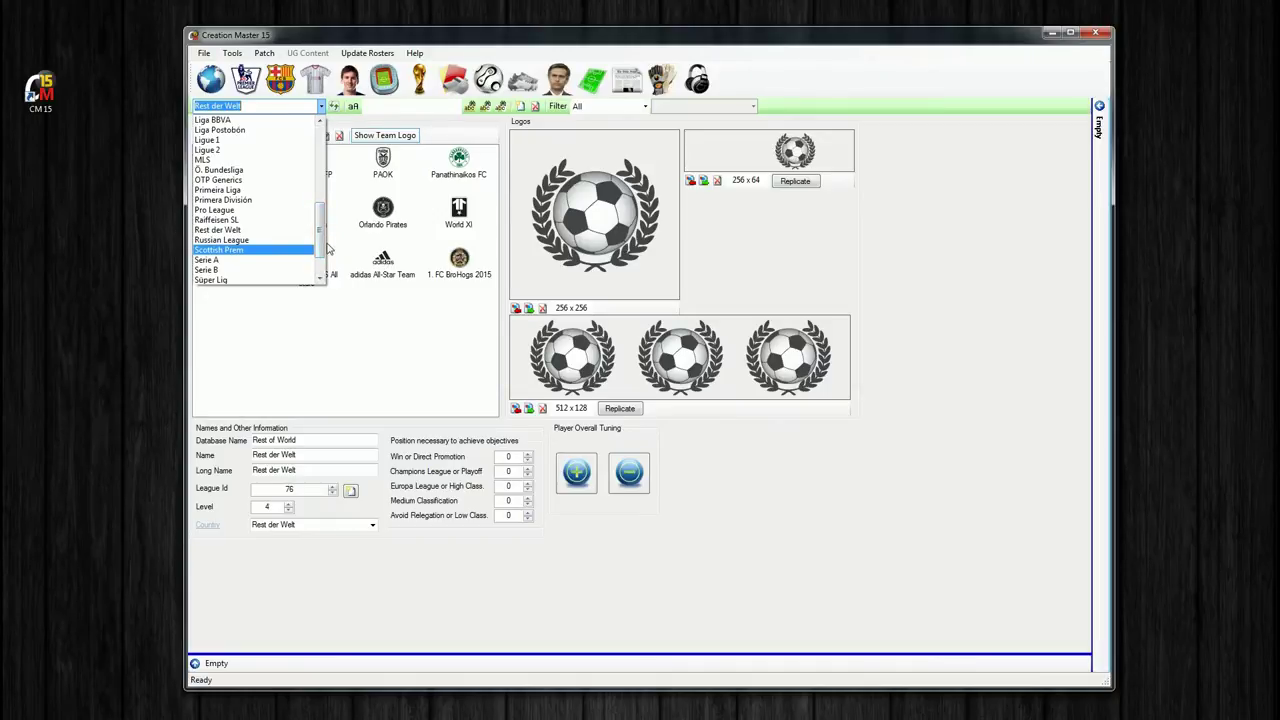
pyautogui.moveTo(320, 245); pyautogui.dragTo(323, 165)
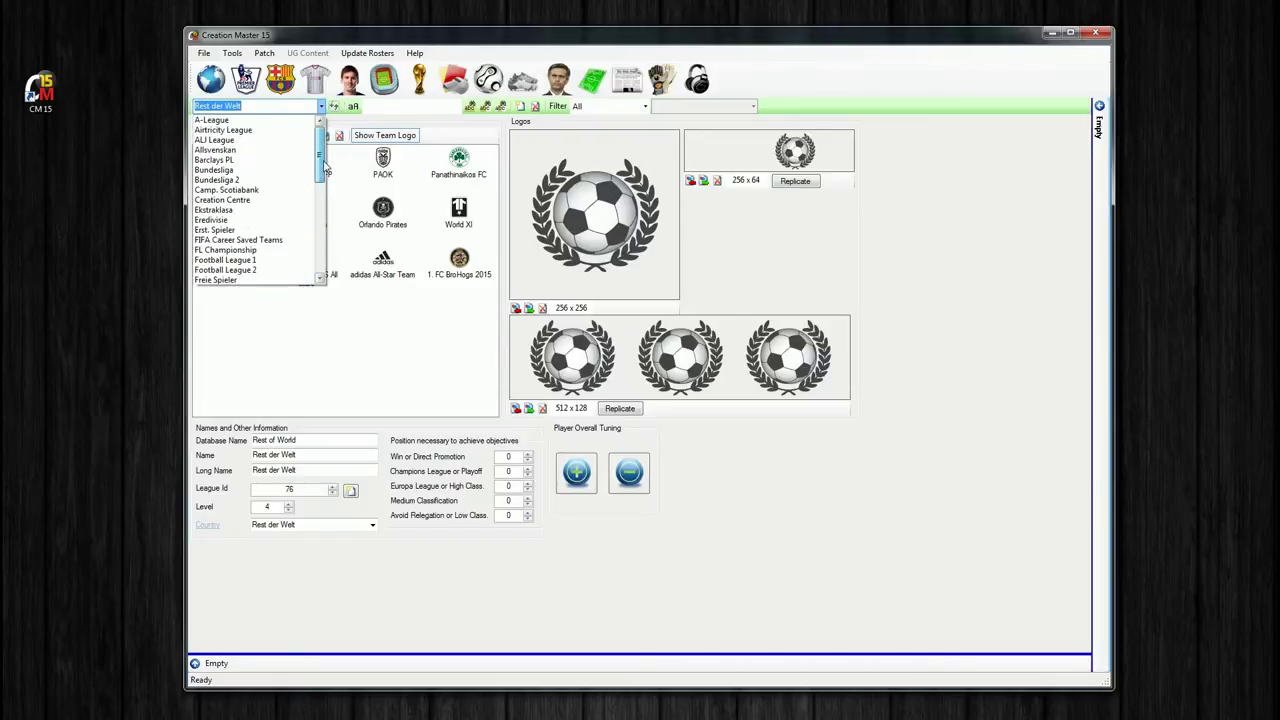
pyautogui.scroll(-4, 255, 232)
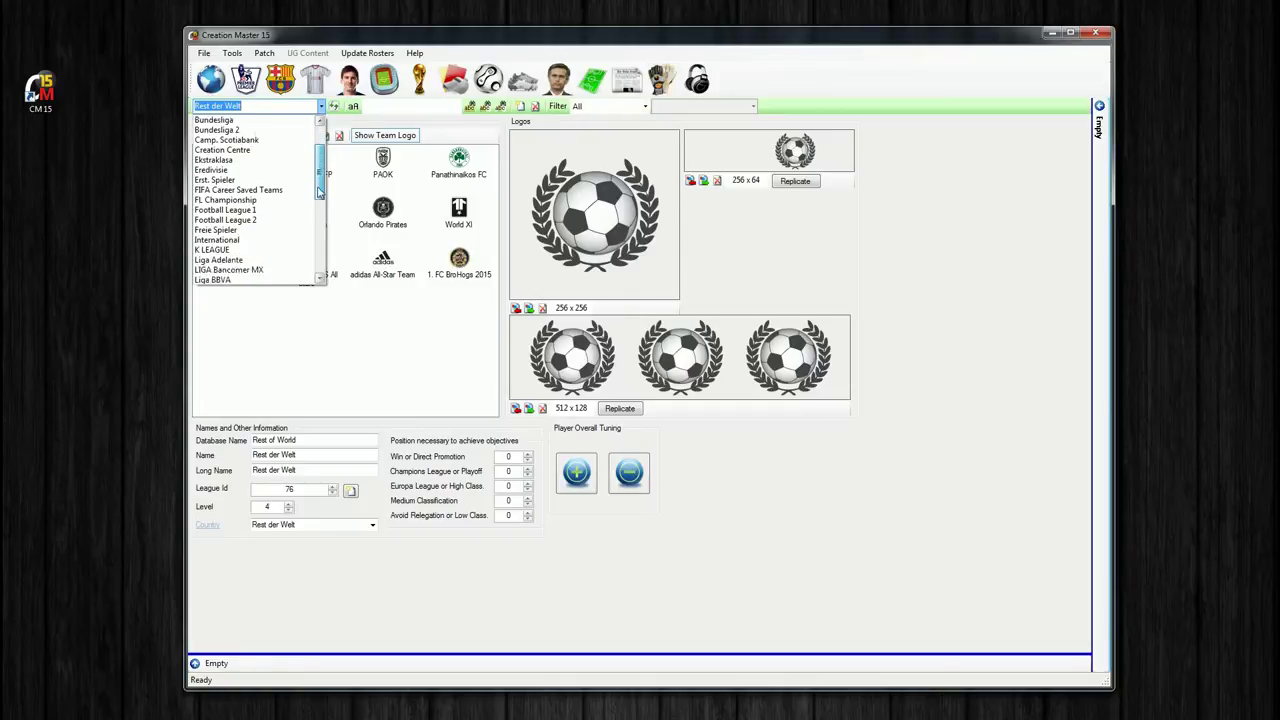
pyautogui.scroll(4, 255, 232)
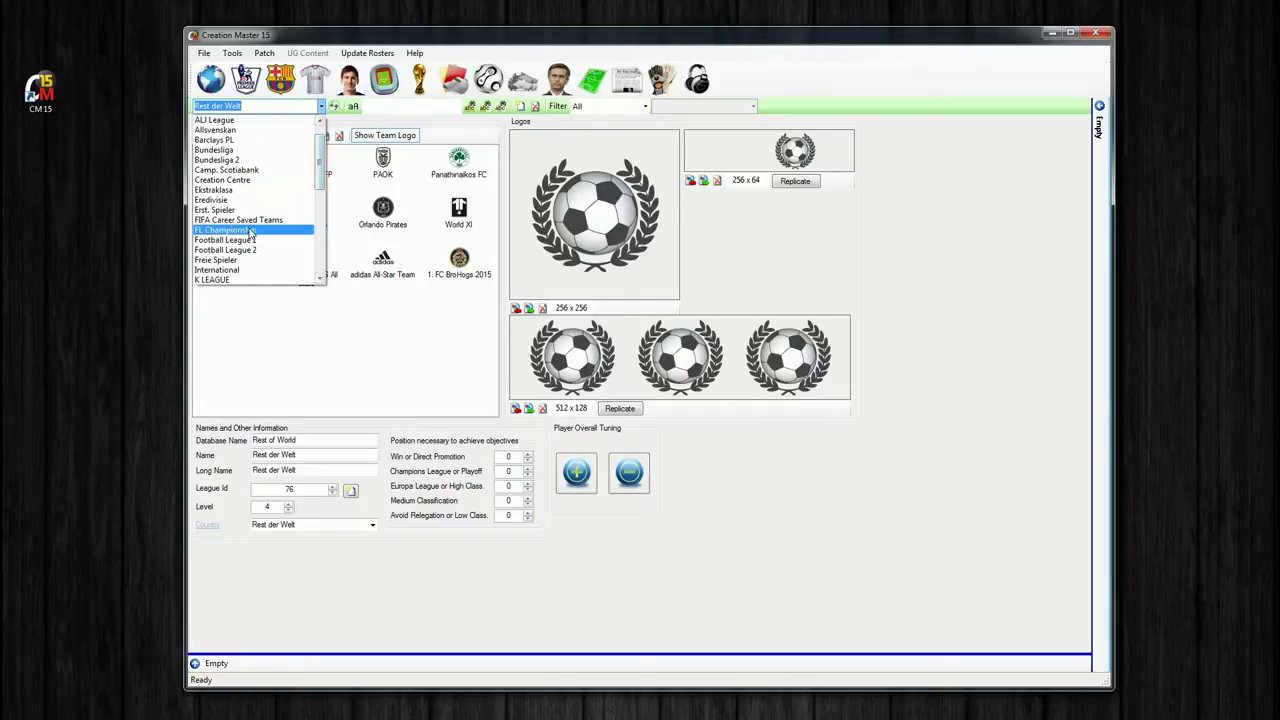
pyautogui.moveTo(322, 168); pyautogui.dragTo(323, 224)
pyautogui.scroll(2, 328, 212)
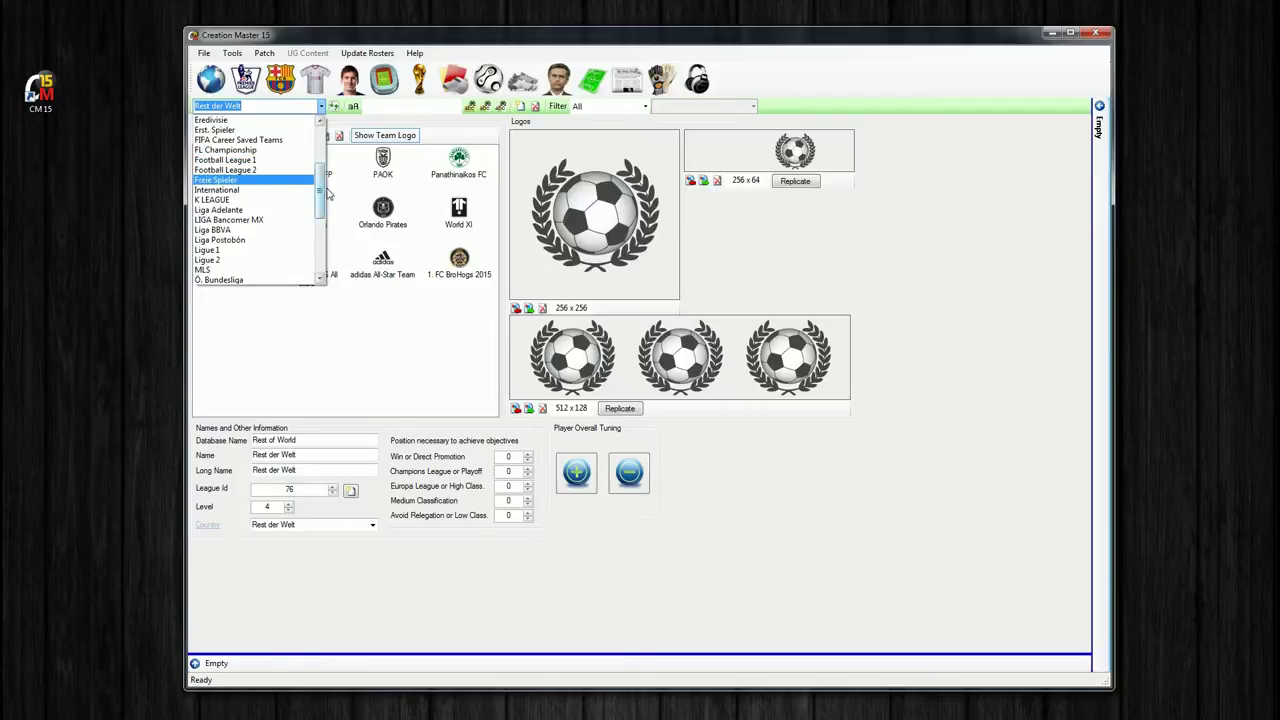
pyautogui.moveTo(318, 195); pyautogui.dragTo(318, 178)
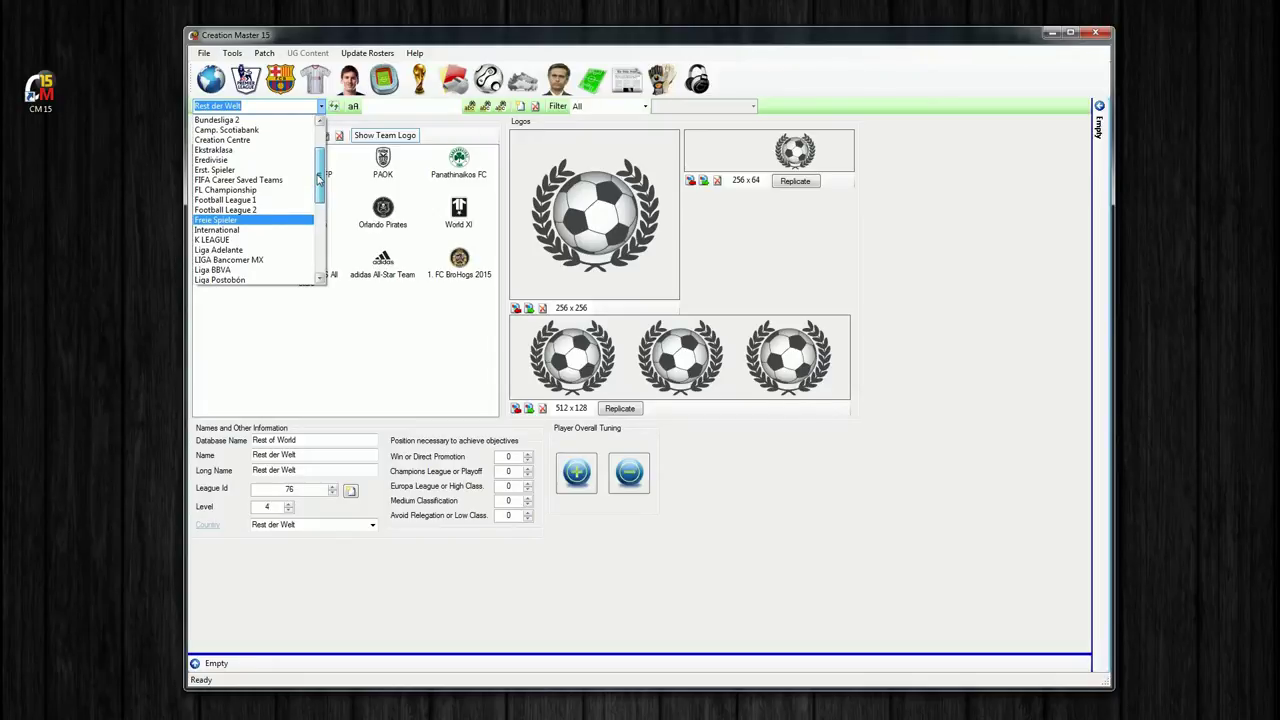
pyautogui.moveTo(318, 178); pyautogui.dragTo(318, 158)
pyautogui.click(258, 143)
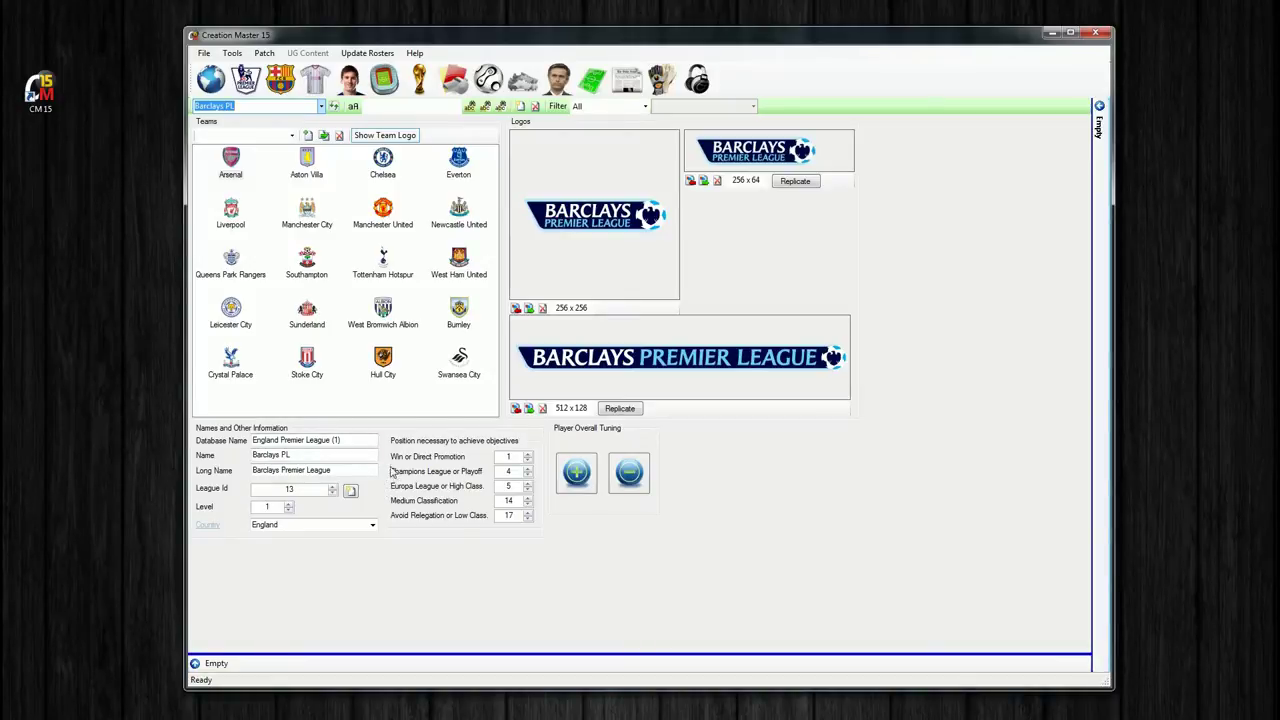
# - Set the league's database name to "Master League - All Champions" and its name to "Master League"
pyautogui.click(366, 441)
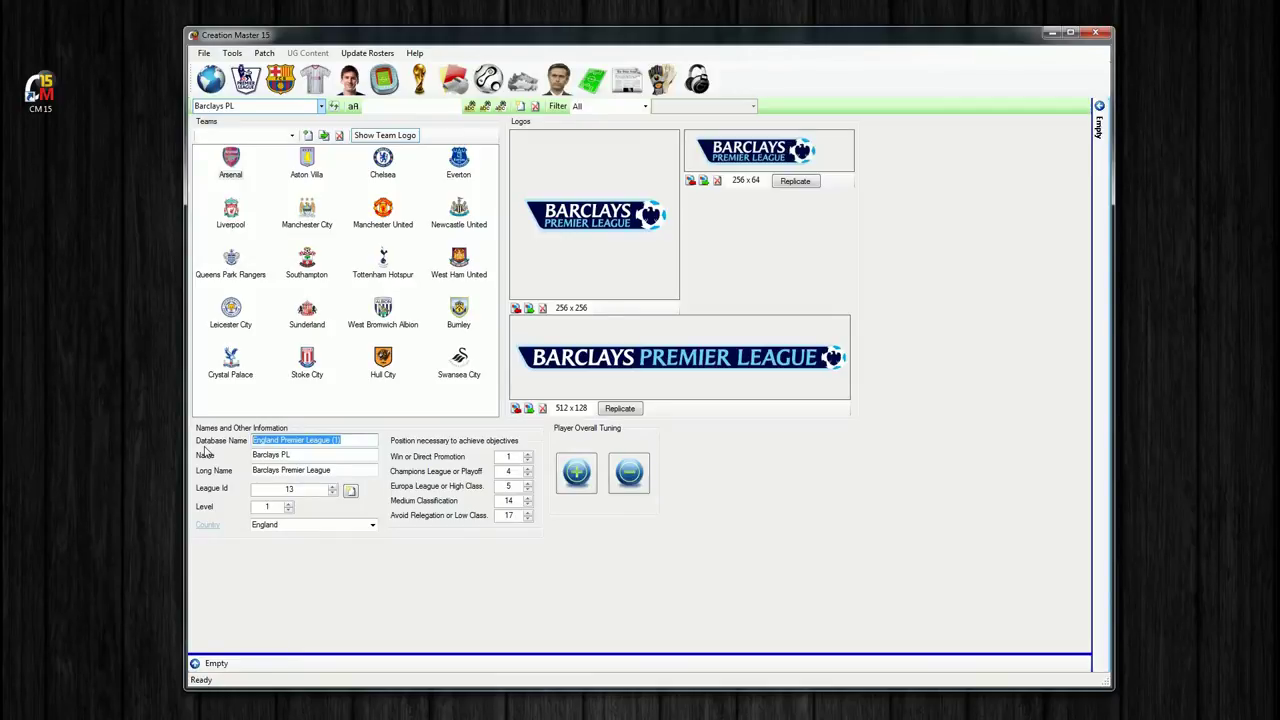
pyautogui.write('Master League - All Champions')
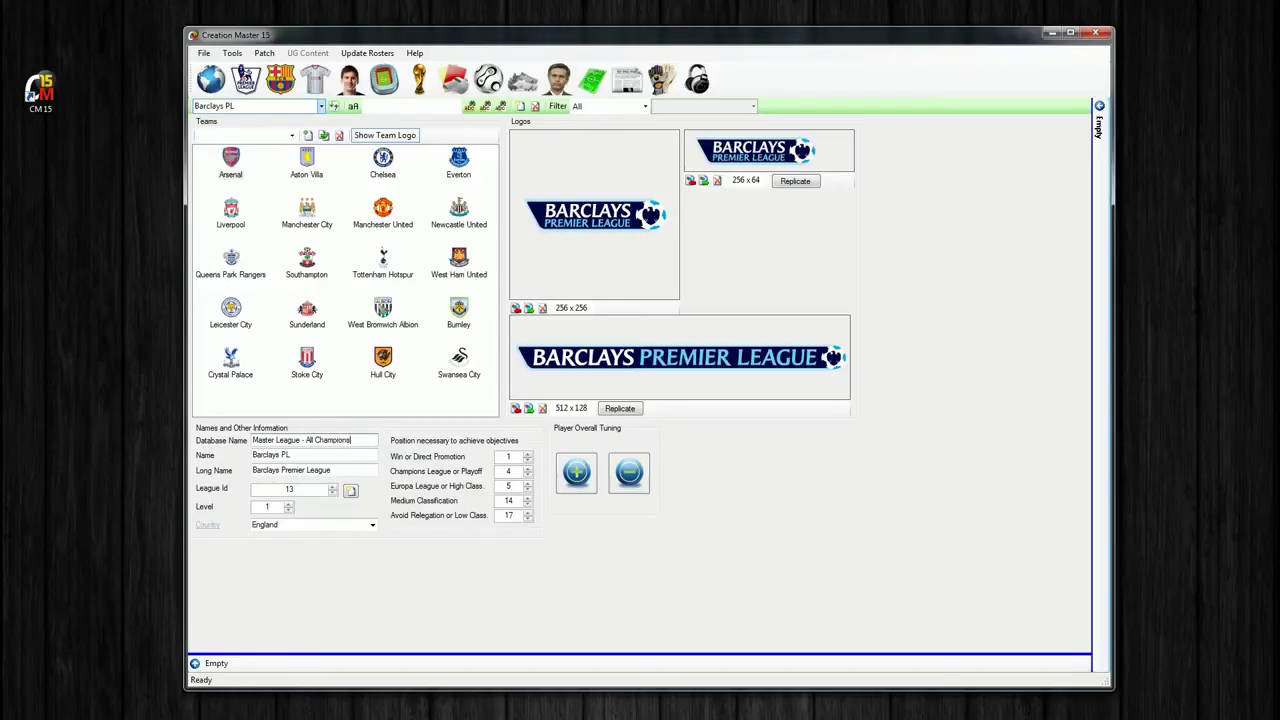
pyautogui.moveTo(362, 442); pyautogui.dragTo(195, 440)
pyautogui.hotkey('ctrl', 'c')
pyautogui.moveTo(292, 456); pyautogui.dragTo(251, 456)
pyautogui.hotkey('ctrl', 'v')
# - Replace the league's long name with "Master League - All Champions 2015"
pyautogui.moveTo(303, 457); pyautogui.dragTo(240, 472)
pyautogui.press('Delete')
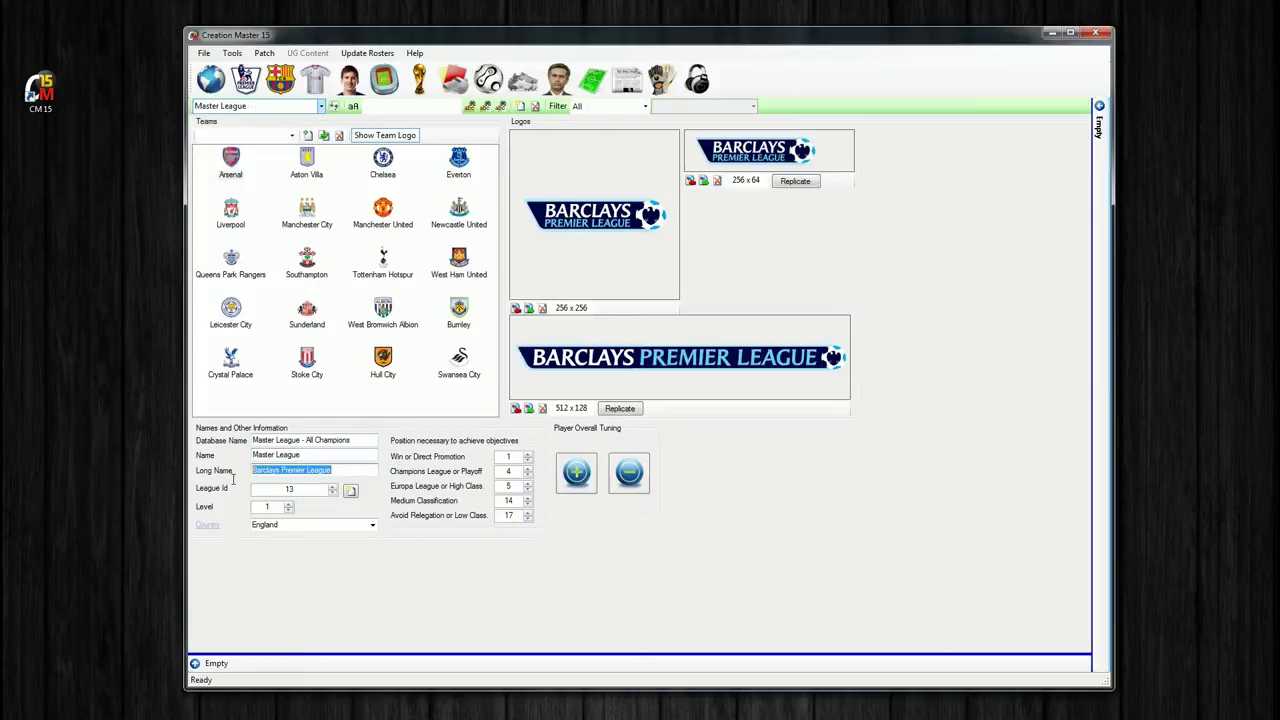
pyautogui.hotkey('ctrl', 'v')
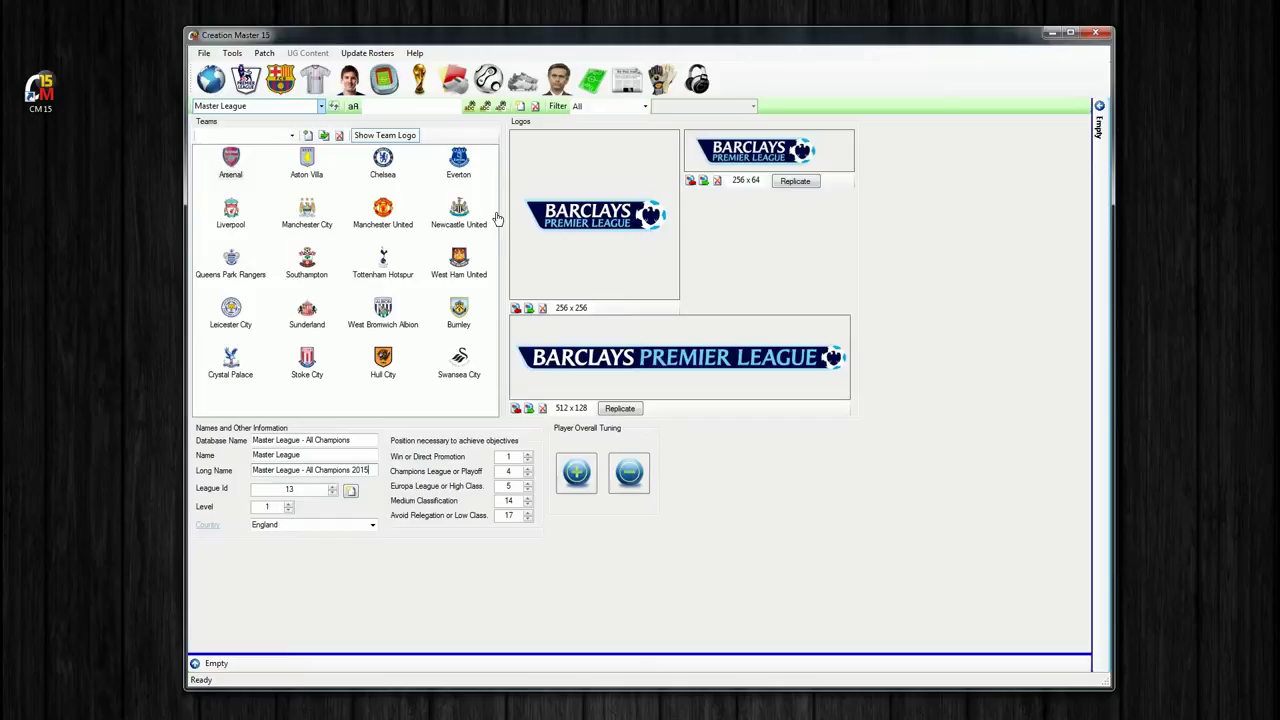
# - Replace the league's 256 x 256 logo with the blue Master League All Champions 2015 badge from Spiele-Daten > 1.FCBroHogs
pyautogui.click(516, 309)
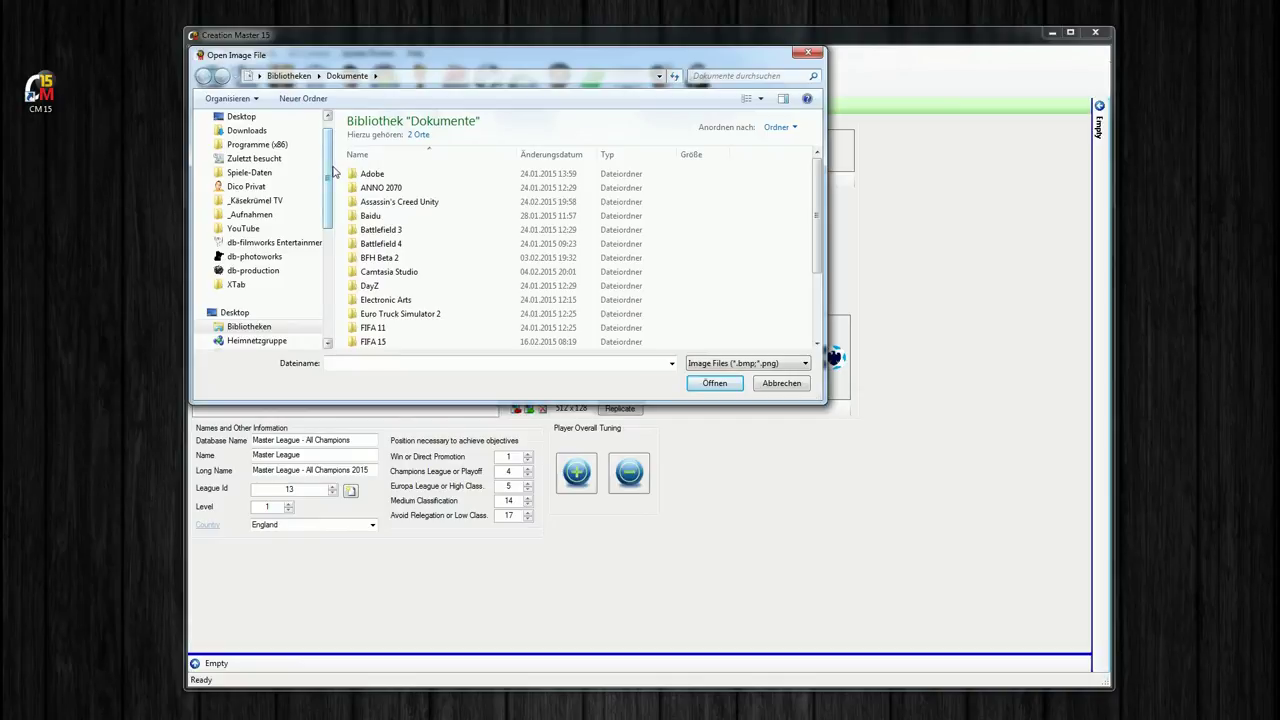
pyautogui.click(249, 172)
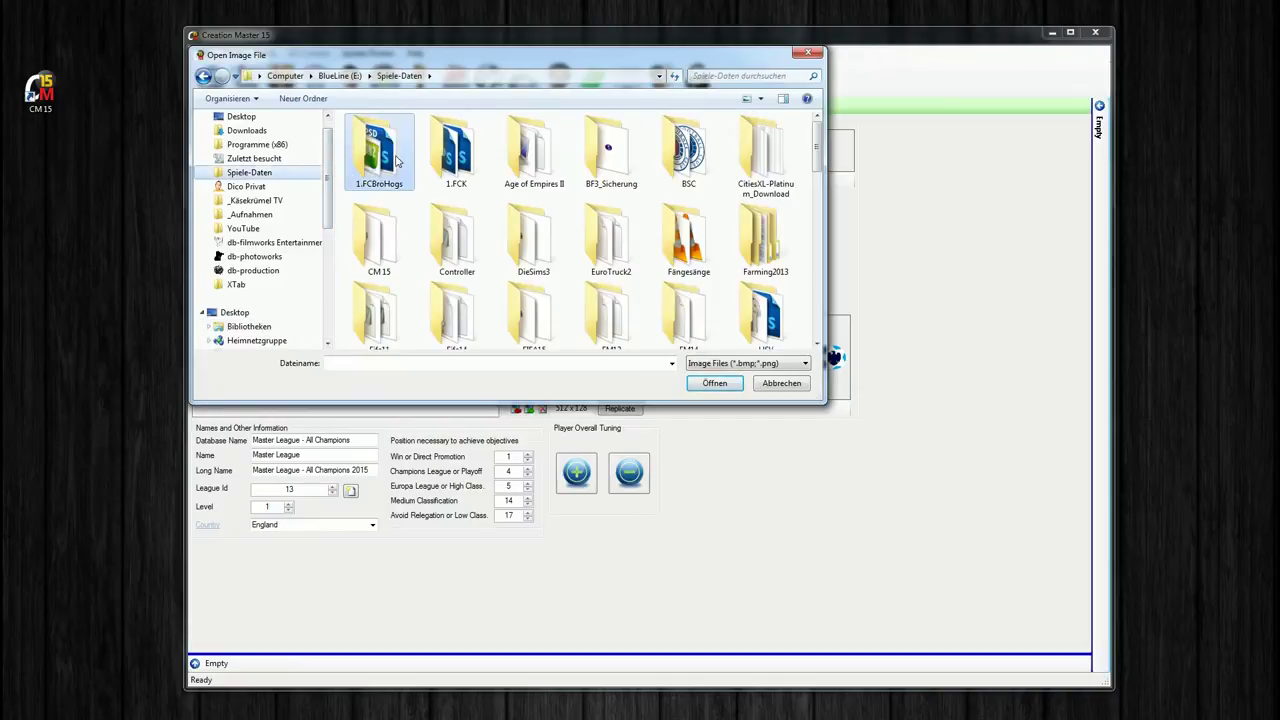
pyautogui.doubleClick(376, 150)
pyautogui.moveTo(337, 162); pyautogui.dragTo(241, 162)
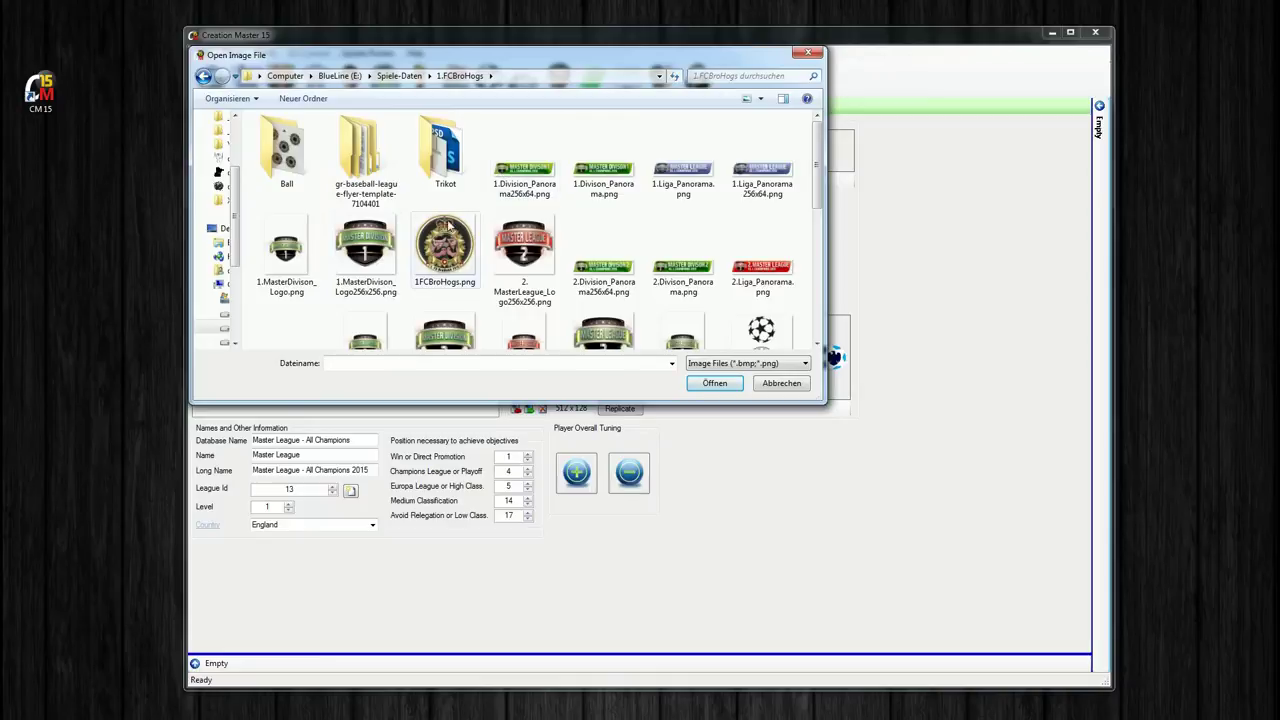
pyautogui.click(523, 248)
pyautogui.moveTo(818, 163)
pyautogui.mouseDown()
pyautogui.moveTo(818, 269)
pyautogui.moveTo(818, 160)
pyautogui.mouseUp()
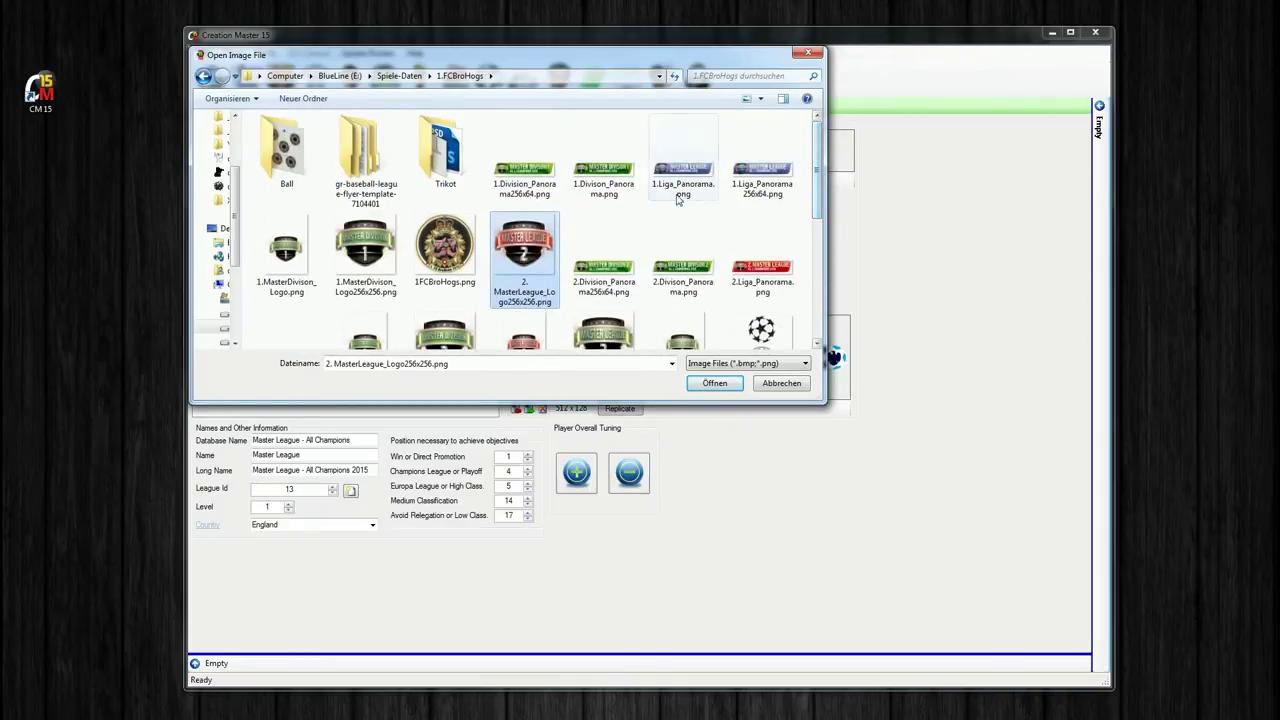
pyautogui.click(365, 243)
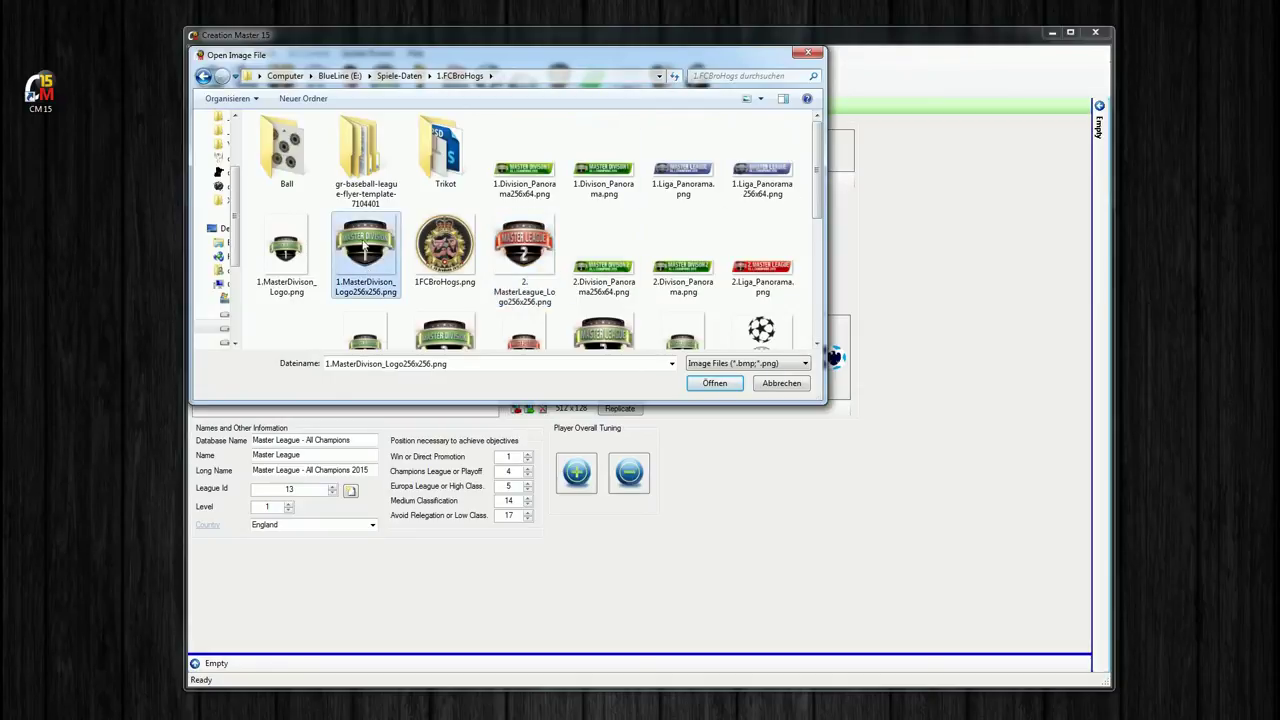
pyautogui.click(523, 248)
pyautogui.moveTo(818, 184); pyautogui.dragTo(701, 298)
pyautogui.doubleClick(280, 316)
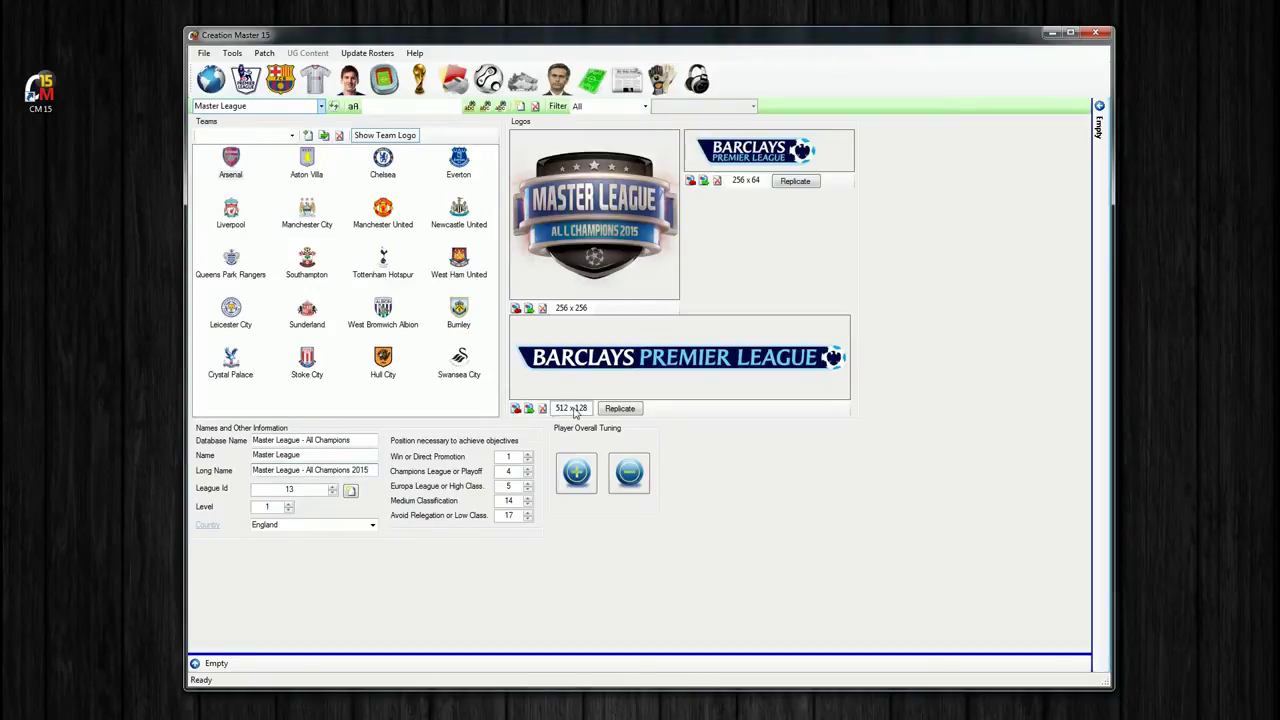
# - Replace the 512 x 128 league logo with 1.Liga_Panorama.png from the 1.FCBroHogs folder
pyautogui.click(516, 408)
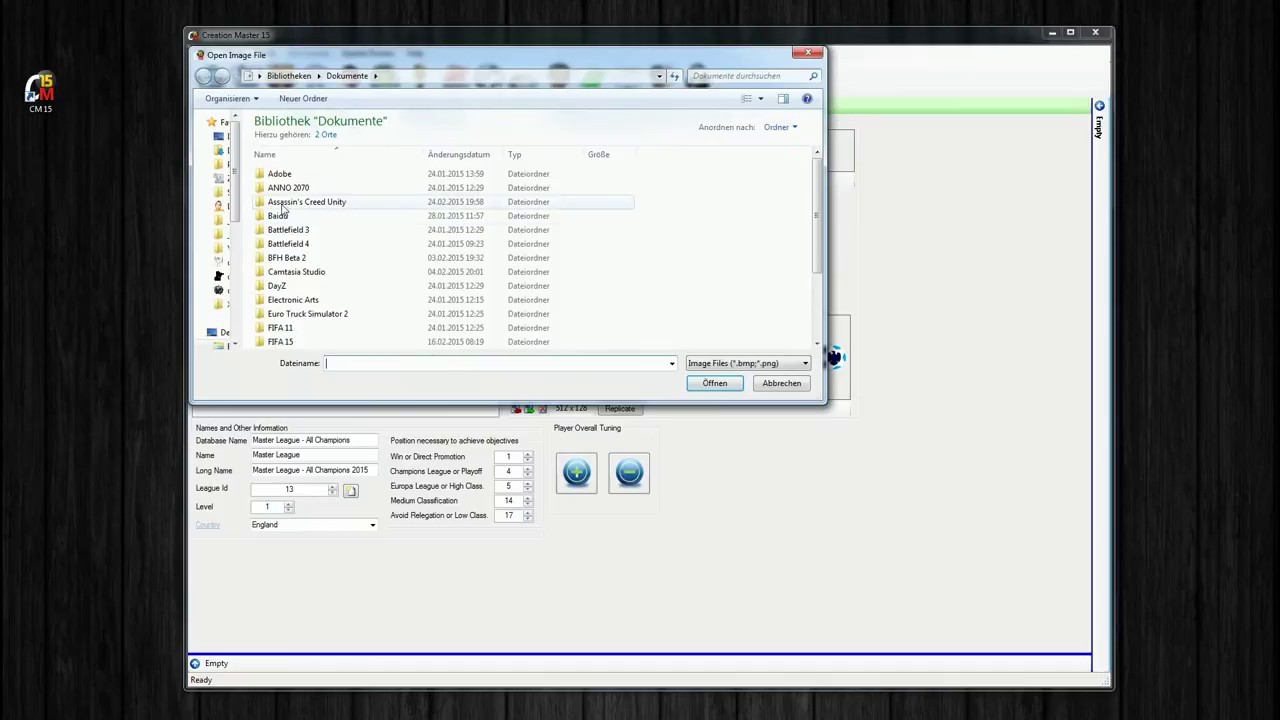
pyautogui.click(219, 191)
pyautogui.doubleClick(302, 153)
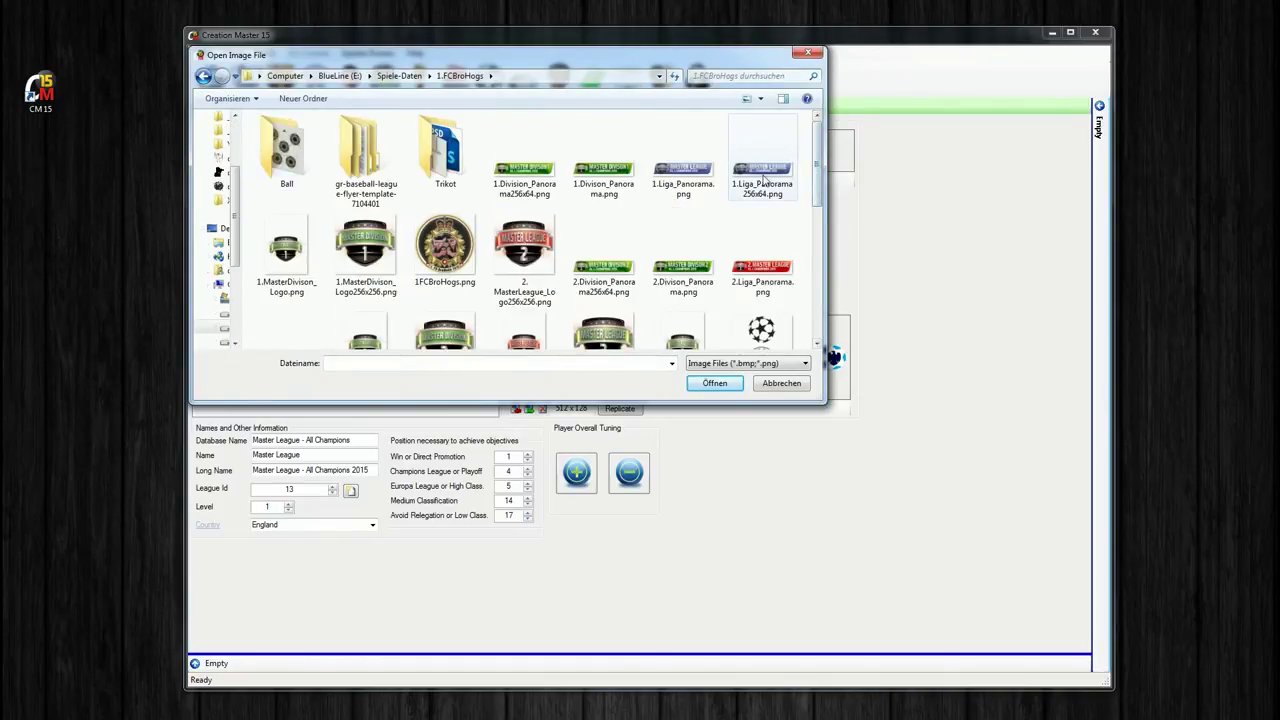
pyautogui.doubleClick(683, 170)
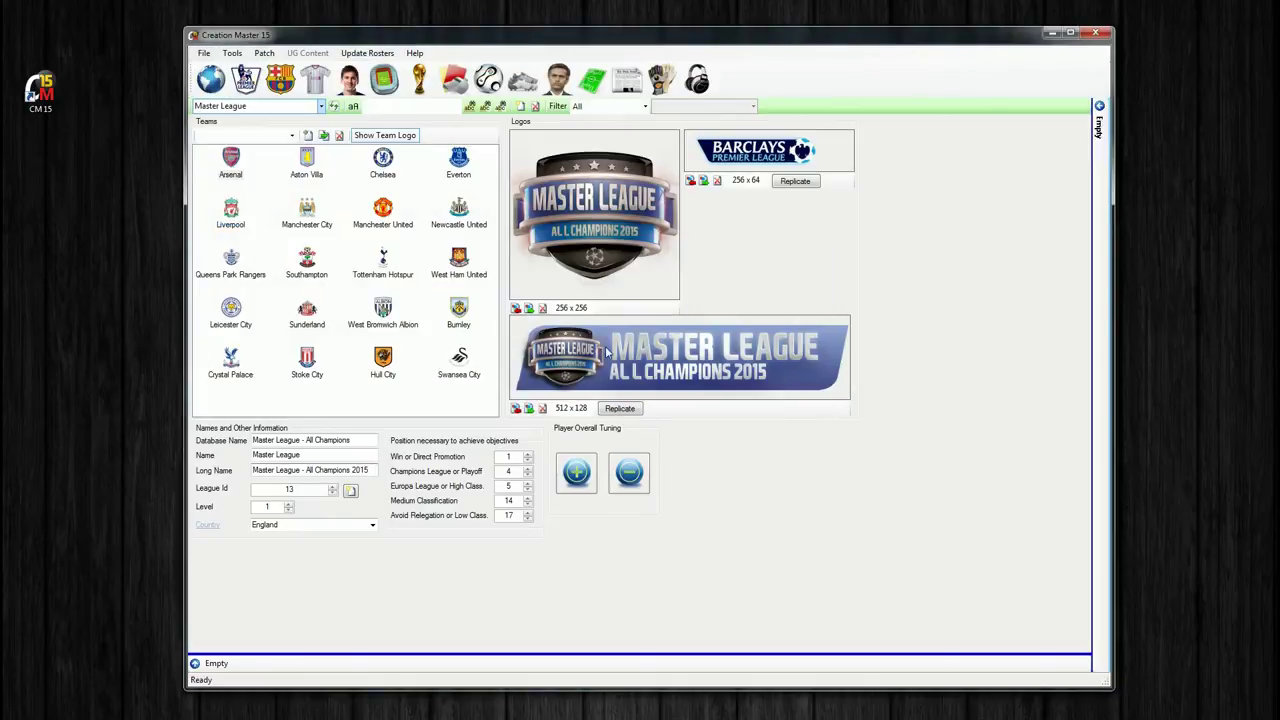
# - Replace the 256 x 64 league logo with 1.Liga_Panorama256x64.png from the 1.FCBroHogs folder
pyautogui.click(690, 181)
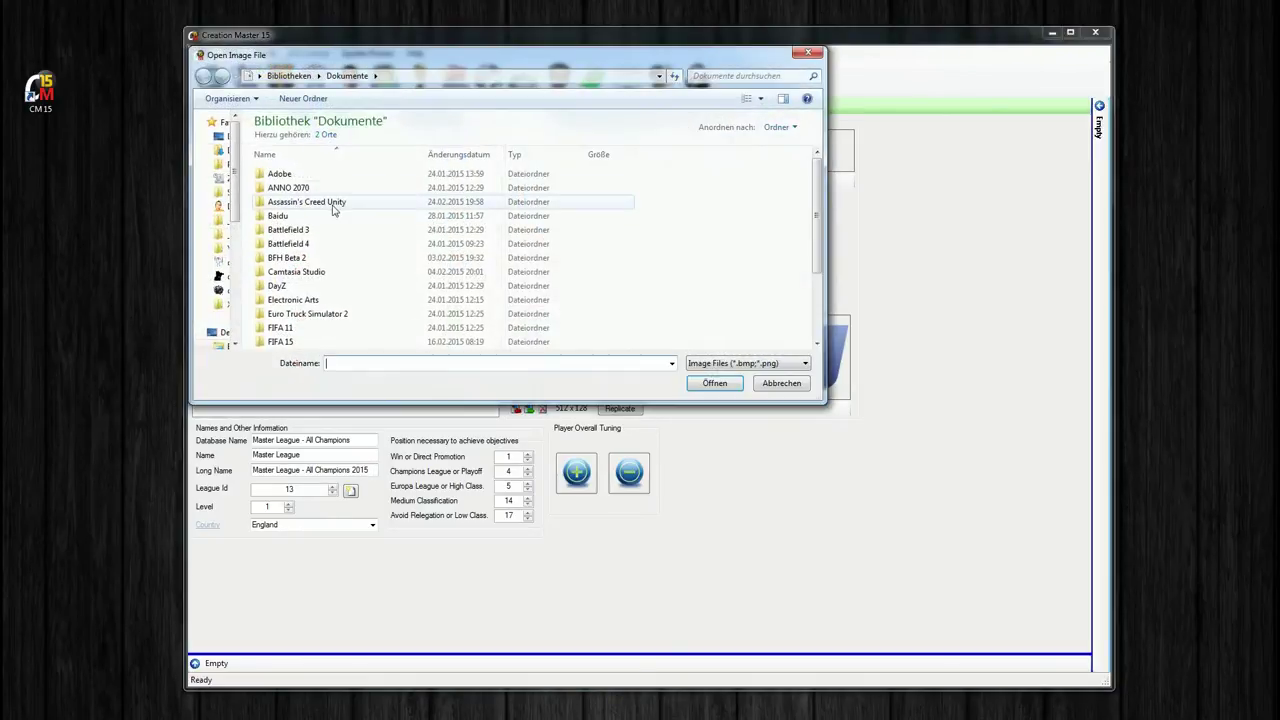
pyautogui.click(225, 164)
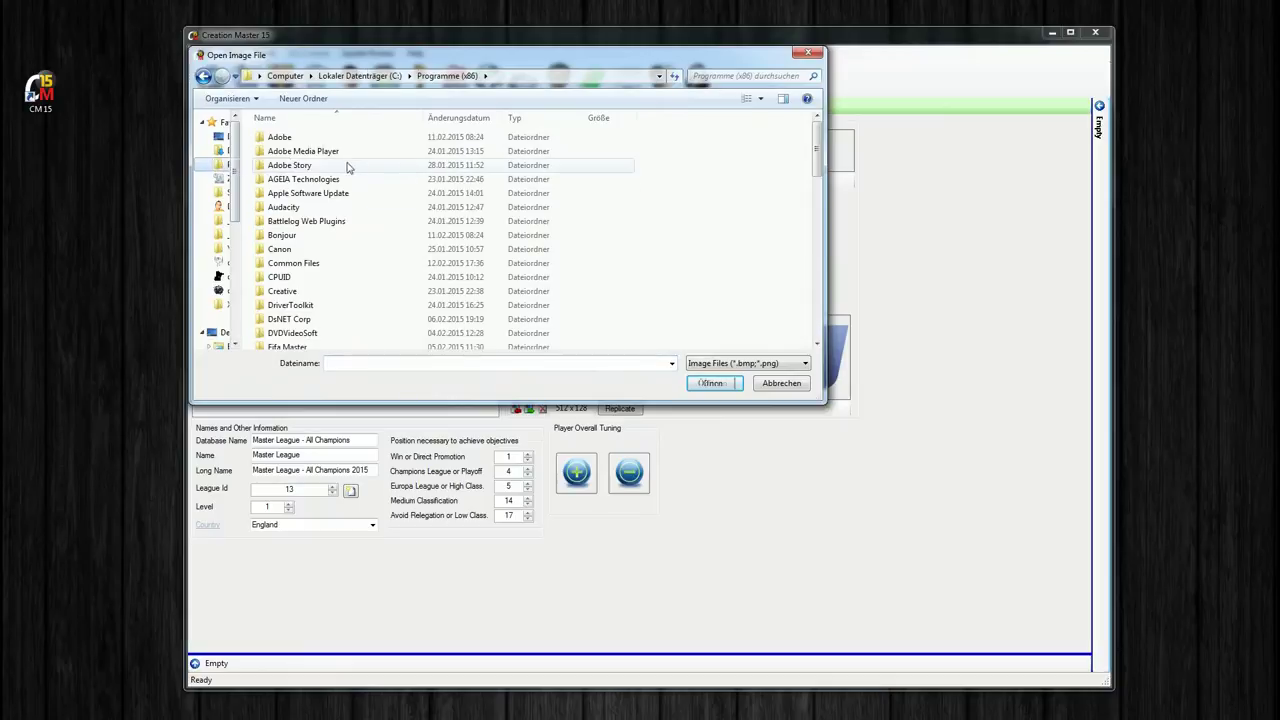
pyautogui.click(222, 178)
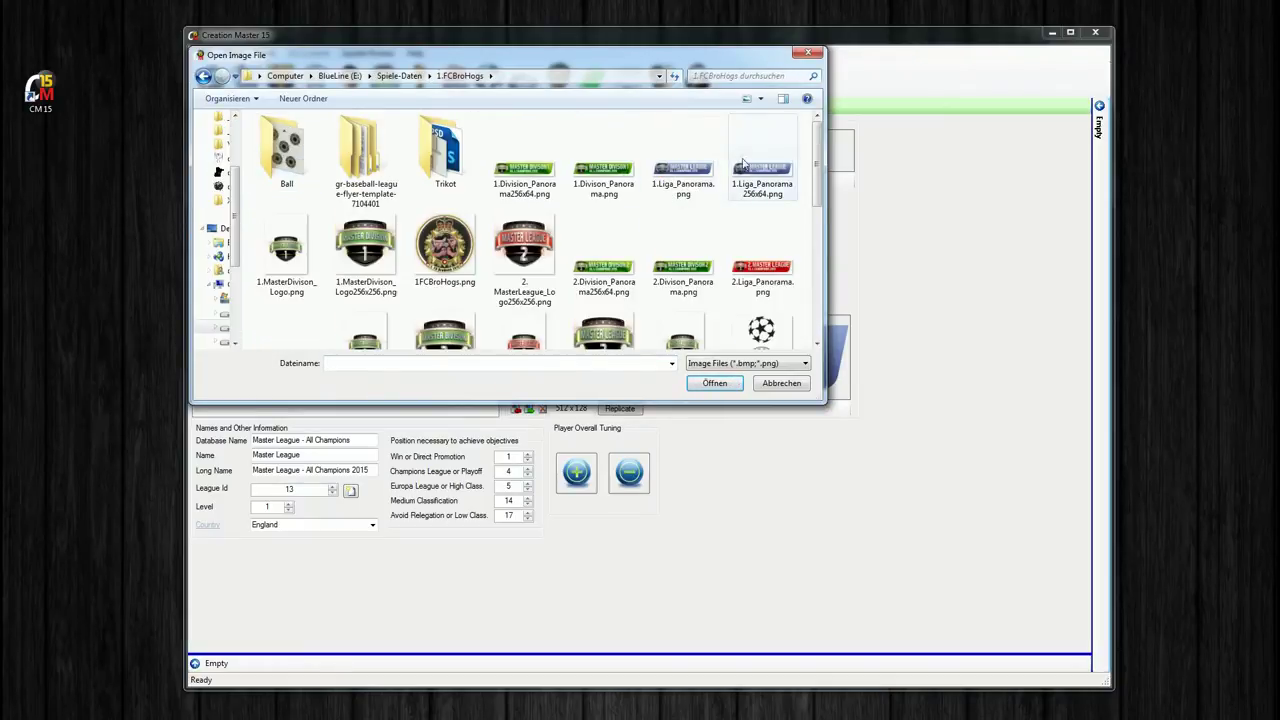
pyautogui.doubleClick(768, 180)
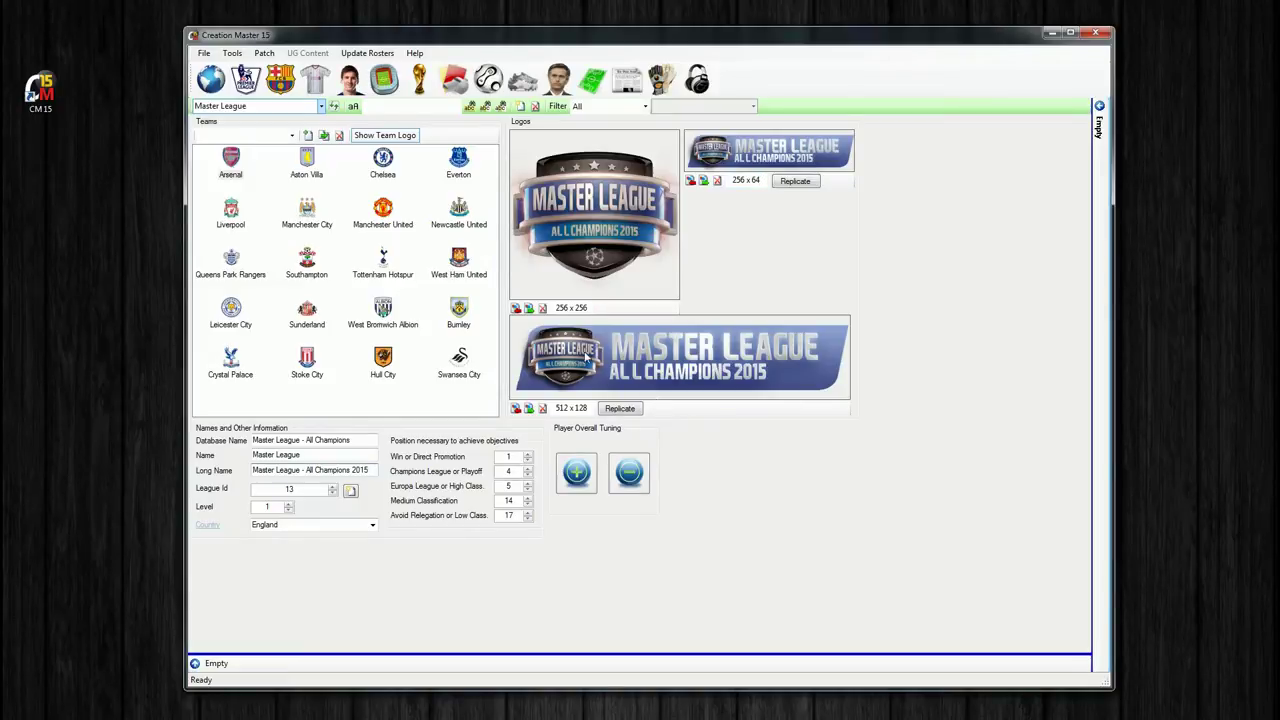
# - Reimport 1.Liga_Panorama.png as the 512 x 128 logo, replicate it, and save the database
pyautogui.click(620, 409)
pyautogui.click(516, 408)
pyautogui.doubleClick(698, 174)
pyautogui.click(622, 409)
pyautogui.click(203, 53)
pyautogui.click(225, 156)
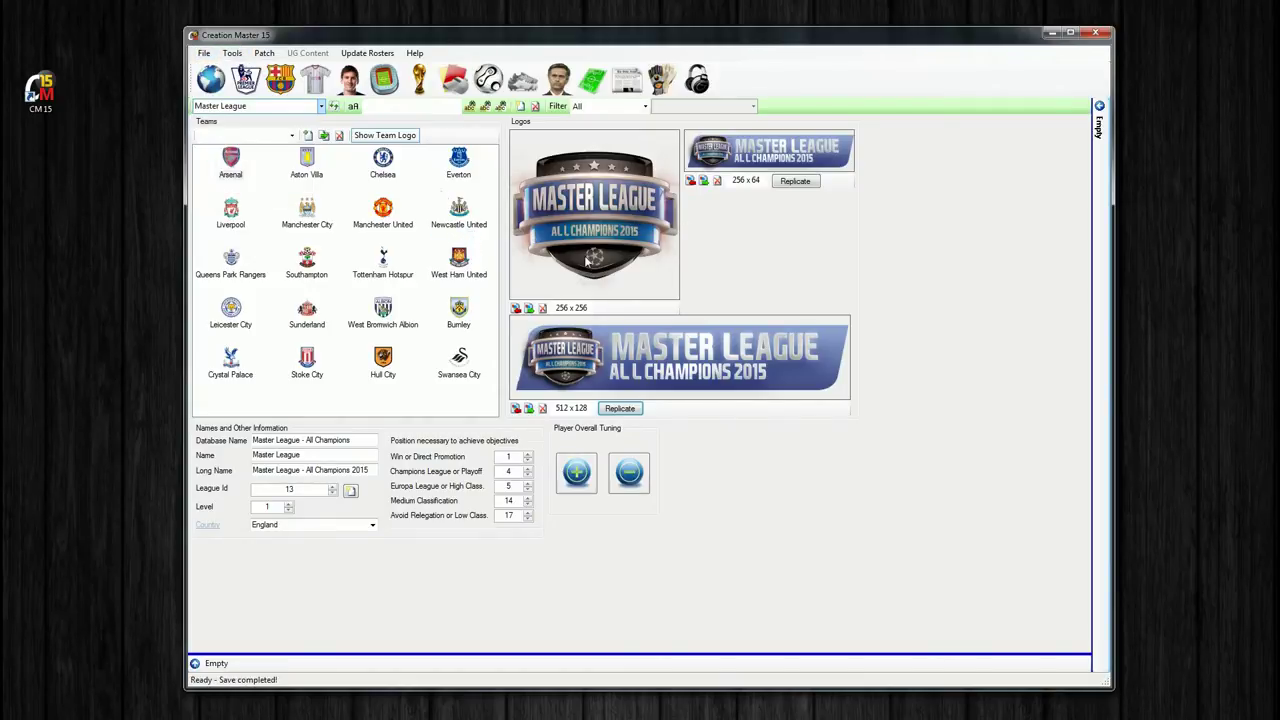
# - Open the FL Championship league and set its database name to "2. Master League - All Champions"
pyautogui.click(350, 455)
pyautogui.click(321, 106)
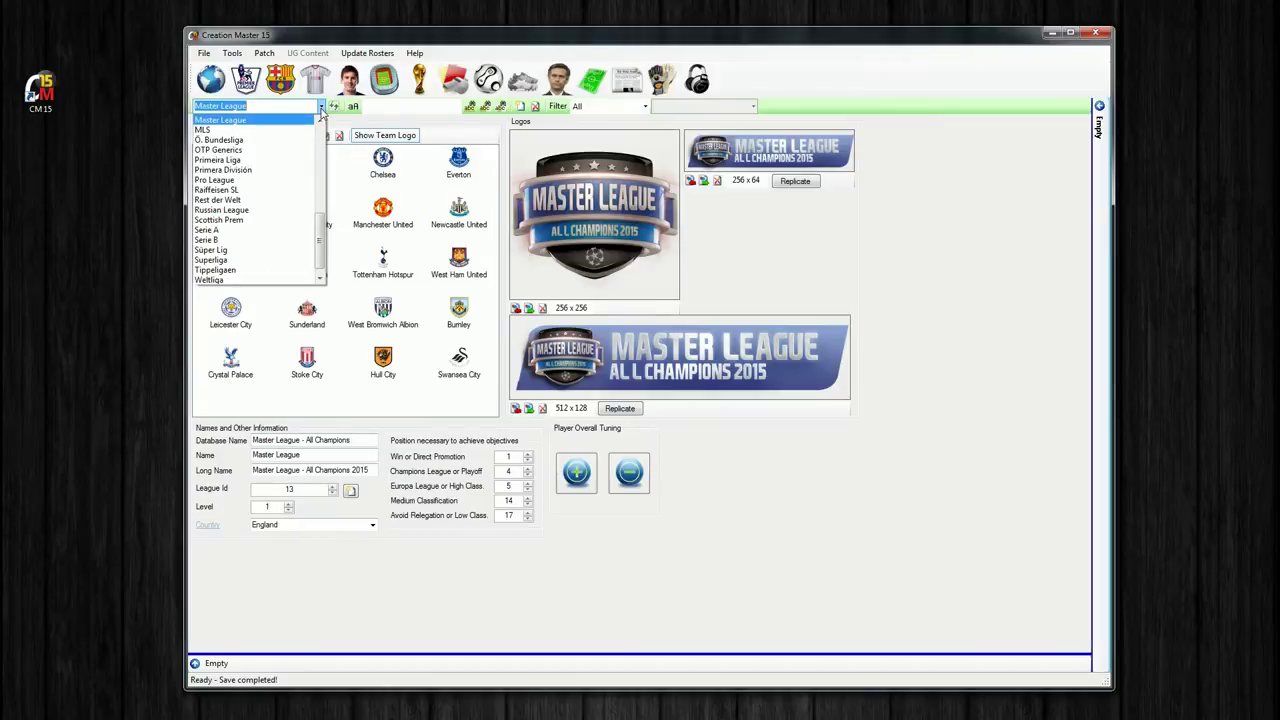
pyautogui.scroll(5, 324, 238)
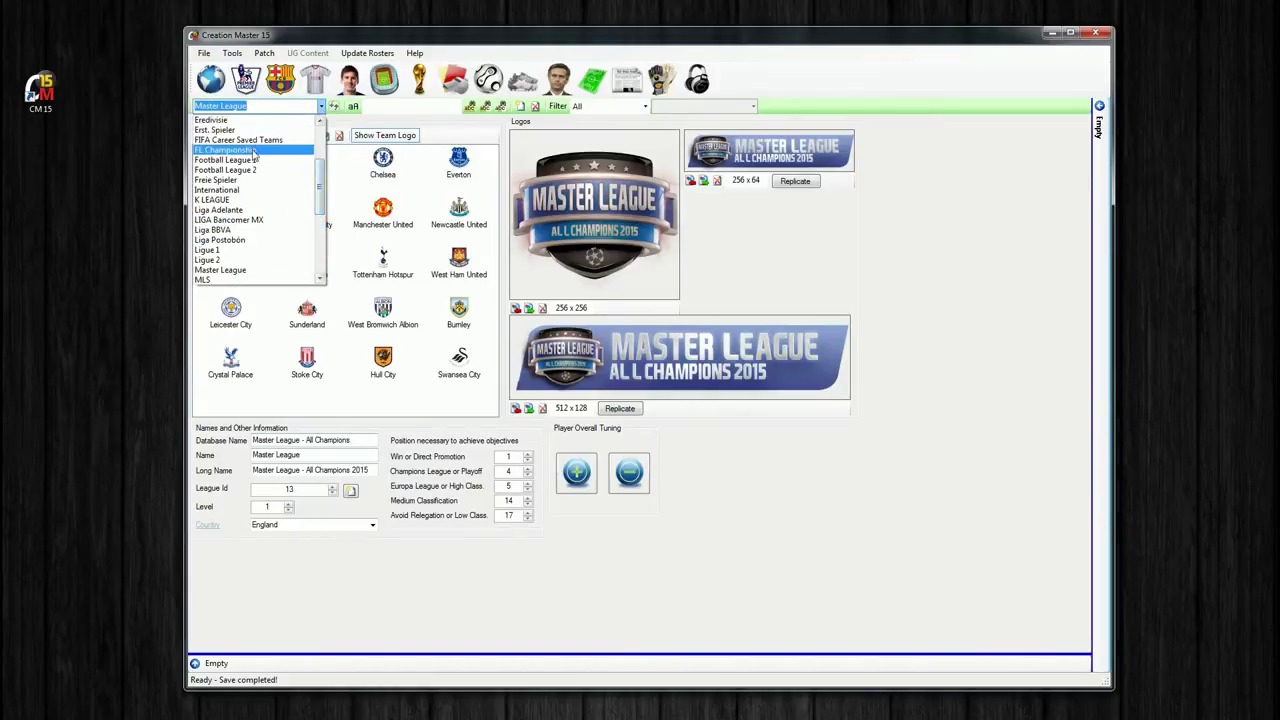
pyautogui.click(254, 151)
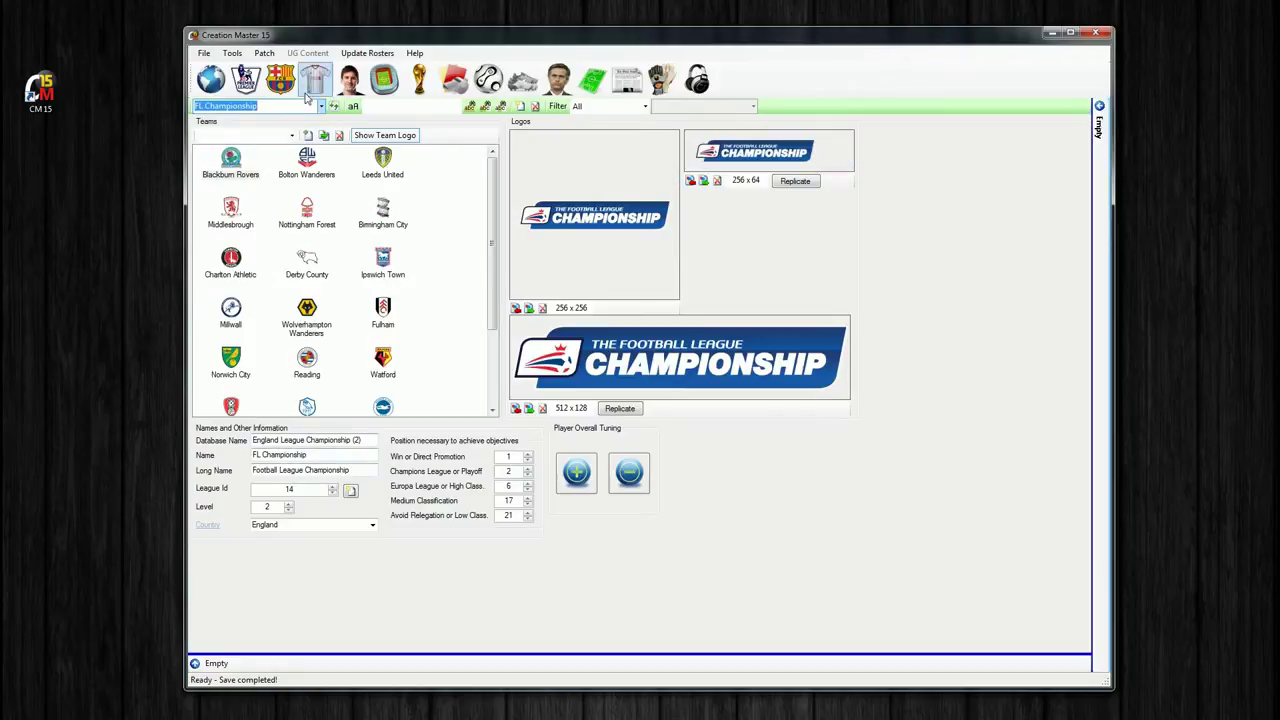
pyautogui.moveTo(370, 441); pyautogui.dragTo(190, 438)
pyautogui.hotkey('ctrl', 'v')
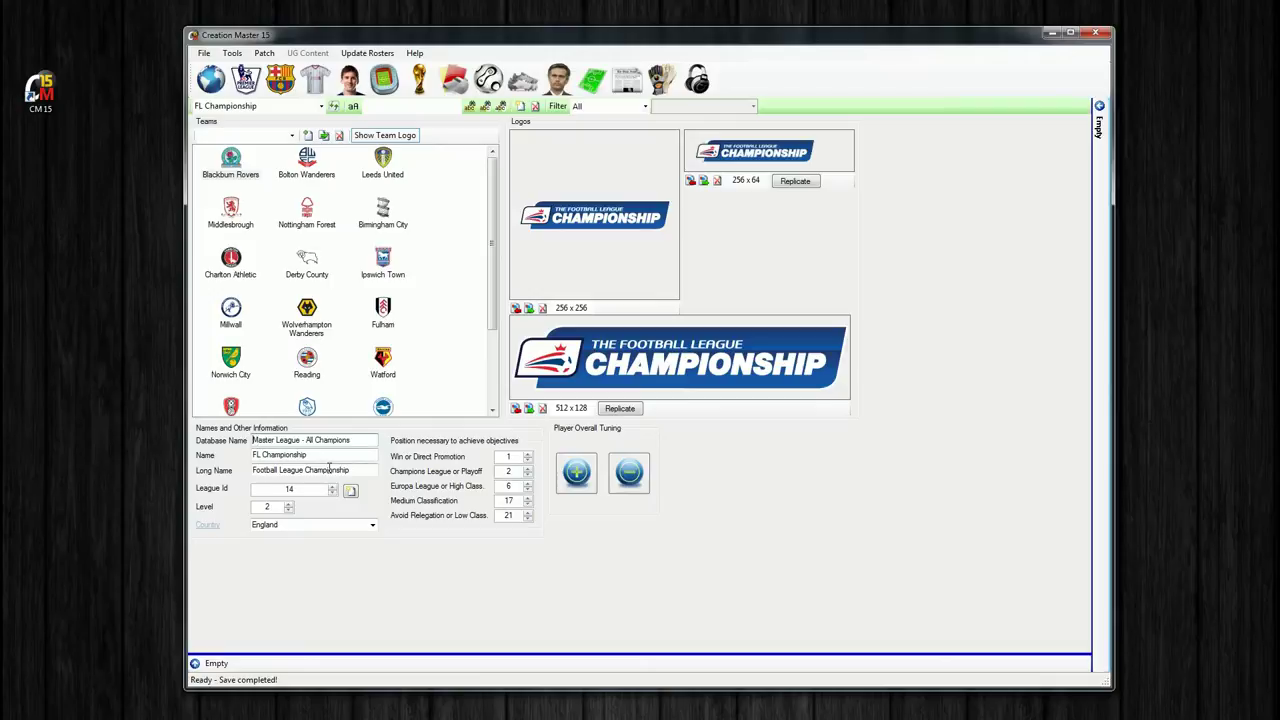
pyautogui.press('Home')
pyautogui.write('2.')
# - Replace the name of the FL Championship league with "2. Master League"
pyautogui.moveTo(318, 455); pyautogui.dragTo(373, 455)
pyautogui.hotkey('ctrl', 'v')
pyautogui.press('BackSpace')
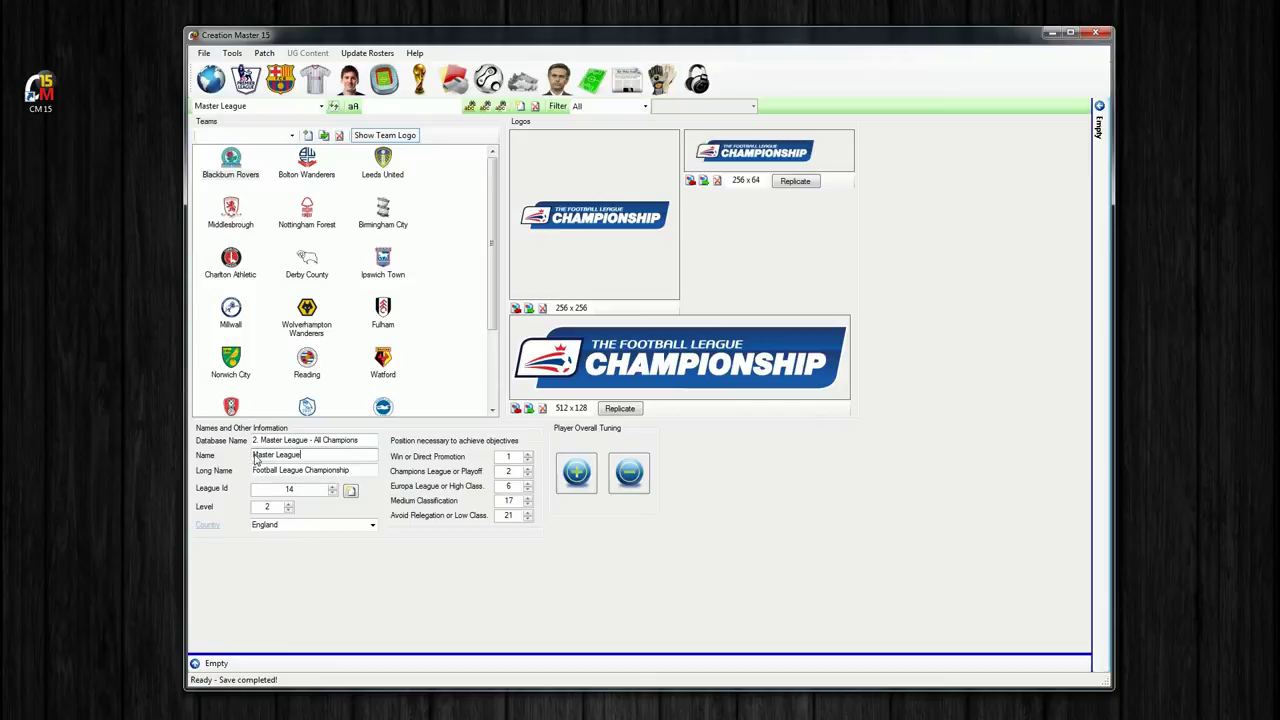
pyautogui.write('e')
pyautogui.press('Home')
pyautogui.write('2.')
# - Set the second league's long name to "2. Master League - All Champions 2015"
pyautogui.moveTo(345, 475); pyautogui.dragTo(227, 476)
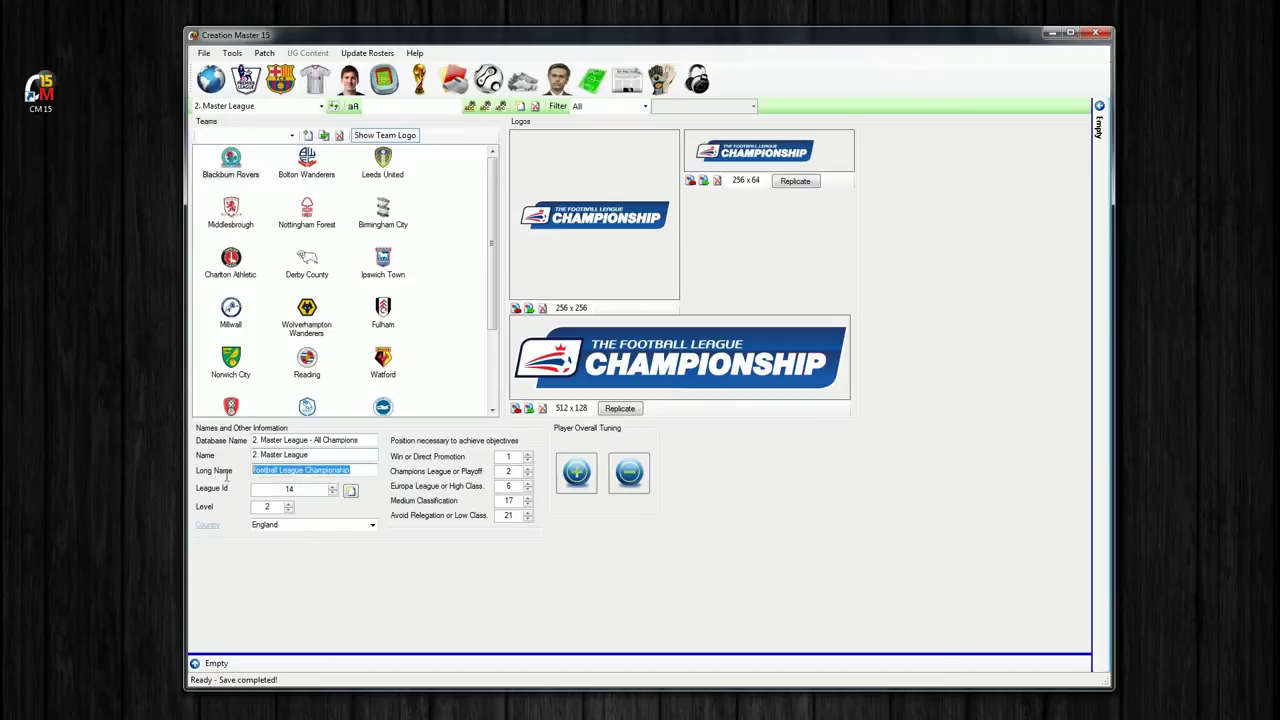
pyautogui.write('Master League - All Champions')
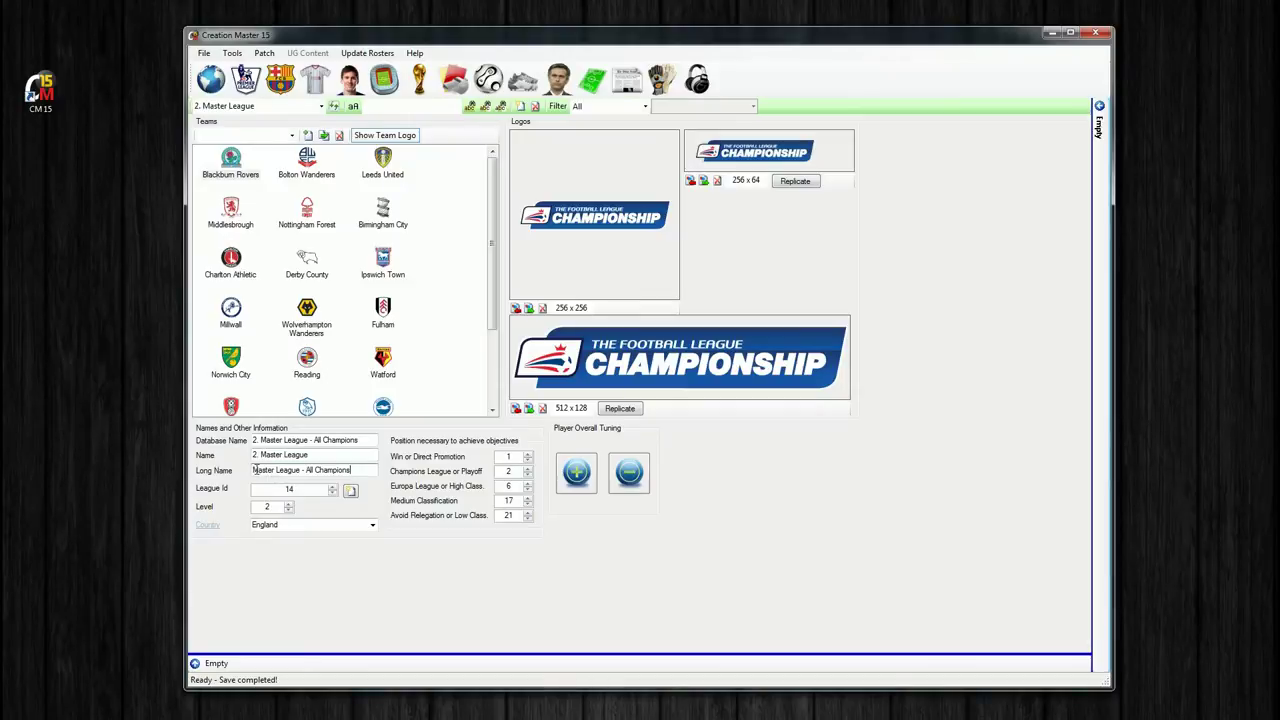
pyautogui.write('2.')
# - Replace the second league's 256 x 256 logo with 2. MasterLeague_Logo256x256.png and its 512 x 128 logo with 2.Liga_Panorama.png
pyautogui.click(515, 308)
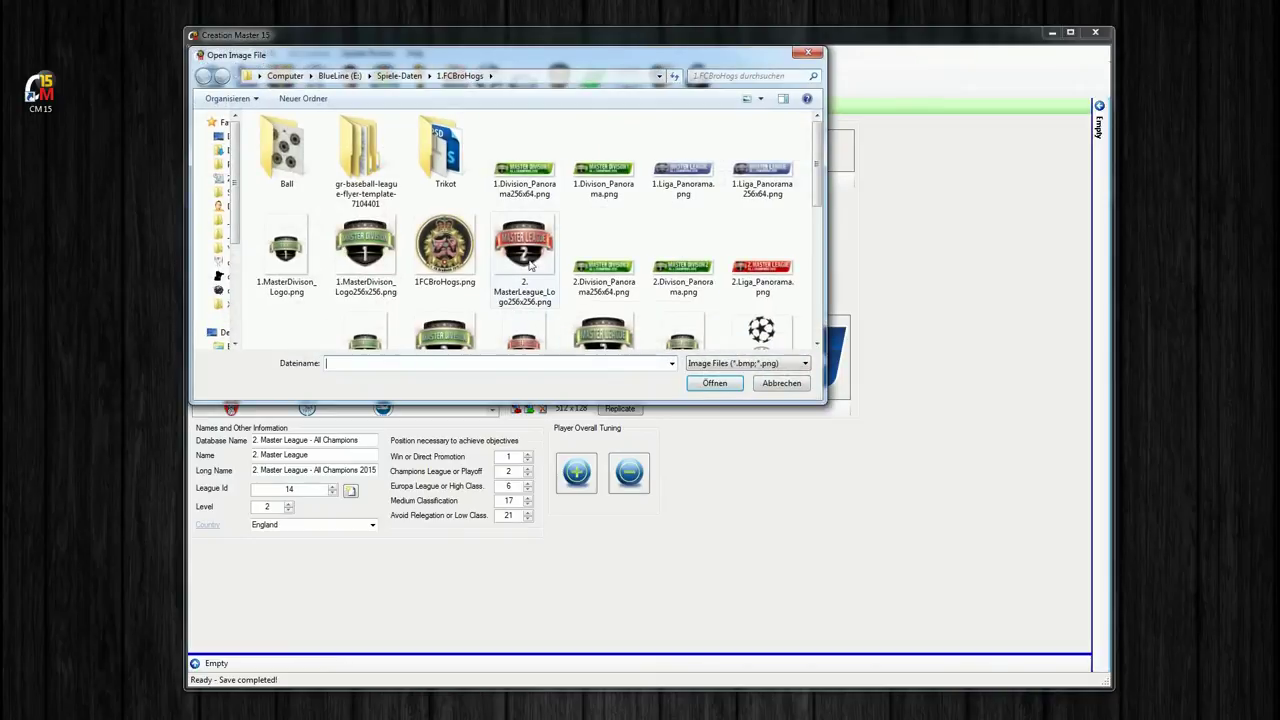
pyautogui.doubleClick(537, 253)
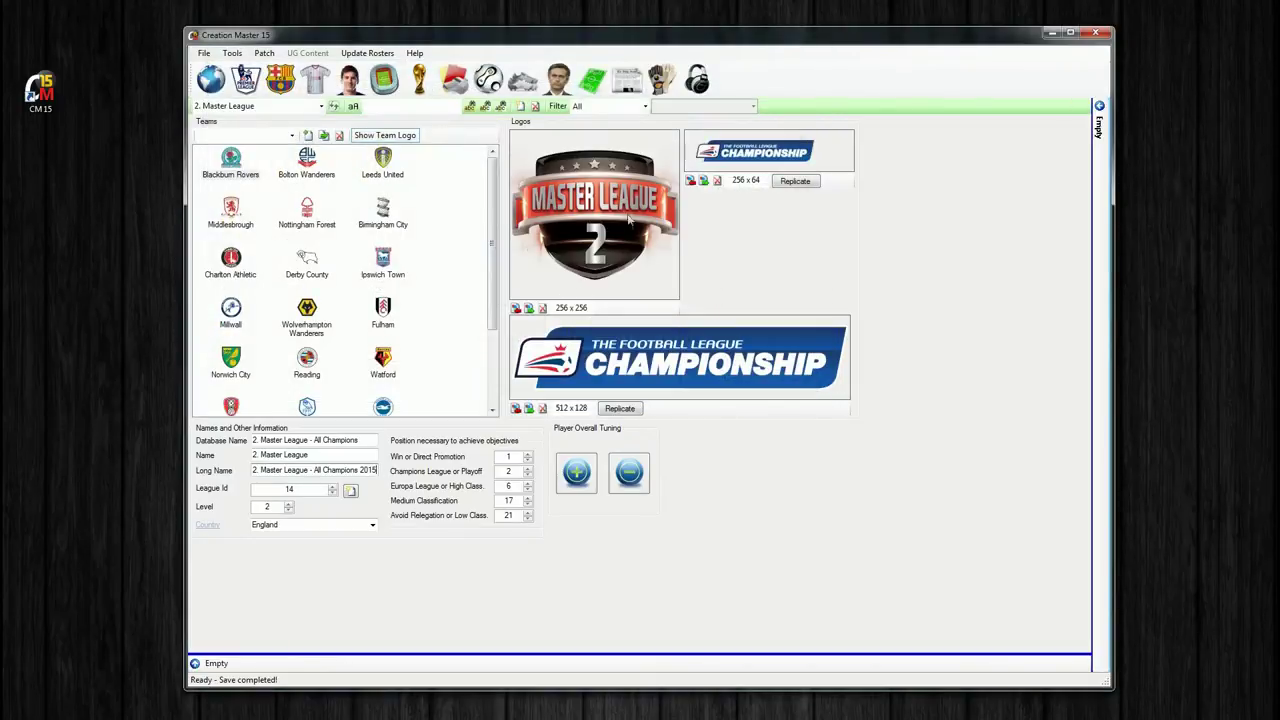
pyautogui.click(517, 410)
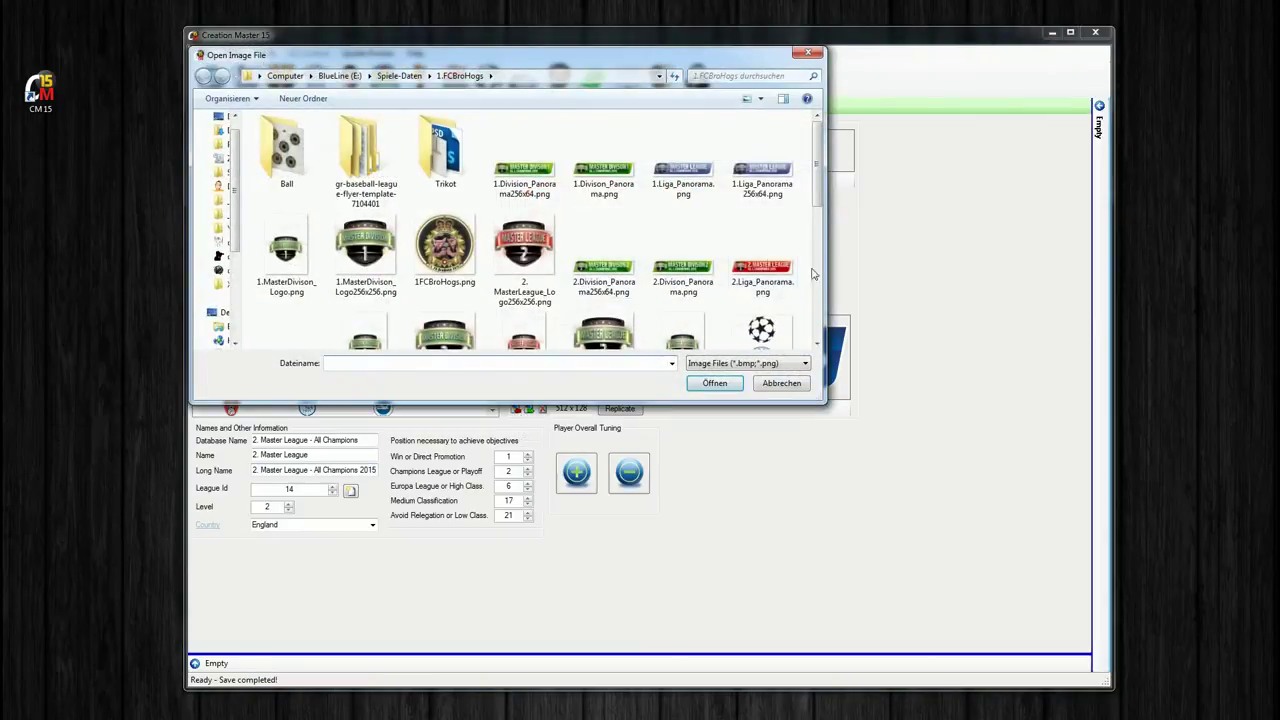
pyautogui.doubleClick(762, 262)
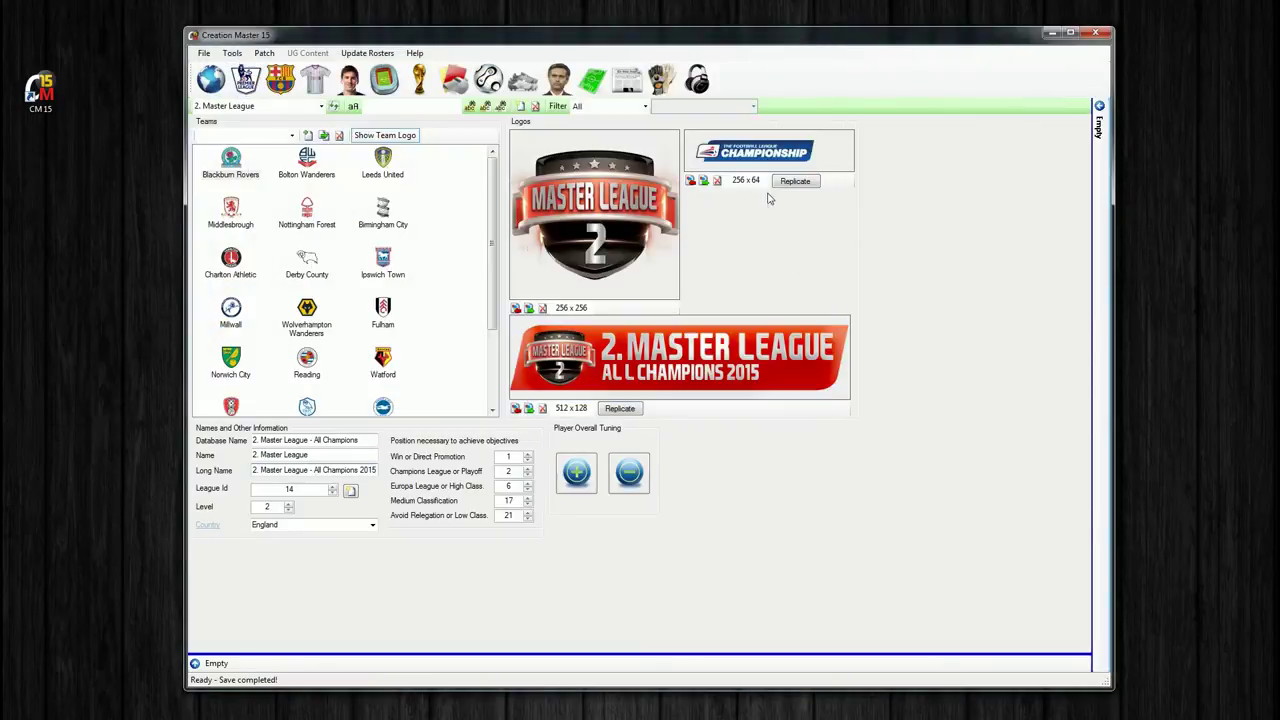
# - Replace the 256 x 64 logo with the small red 2. Master League panorama image and save the database
pyautogui.click(694, 178)
pyautogui.scroll(-1, 500, 250)
pyautogui.doubleClick(293, 250)
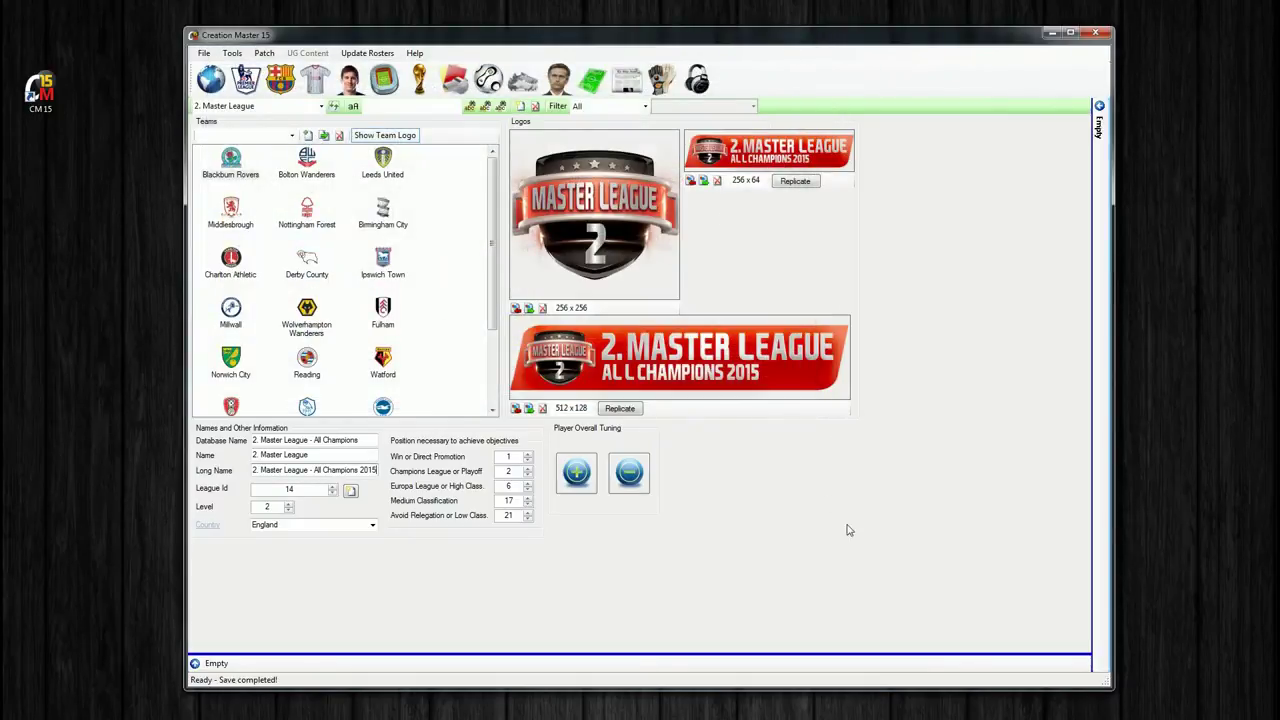
pyautogui.click(203, 52)
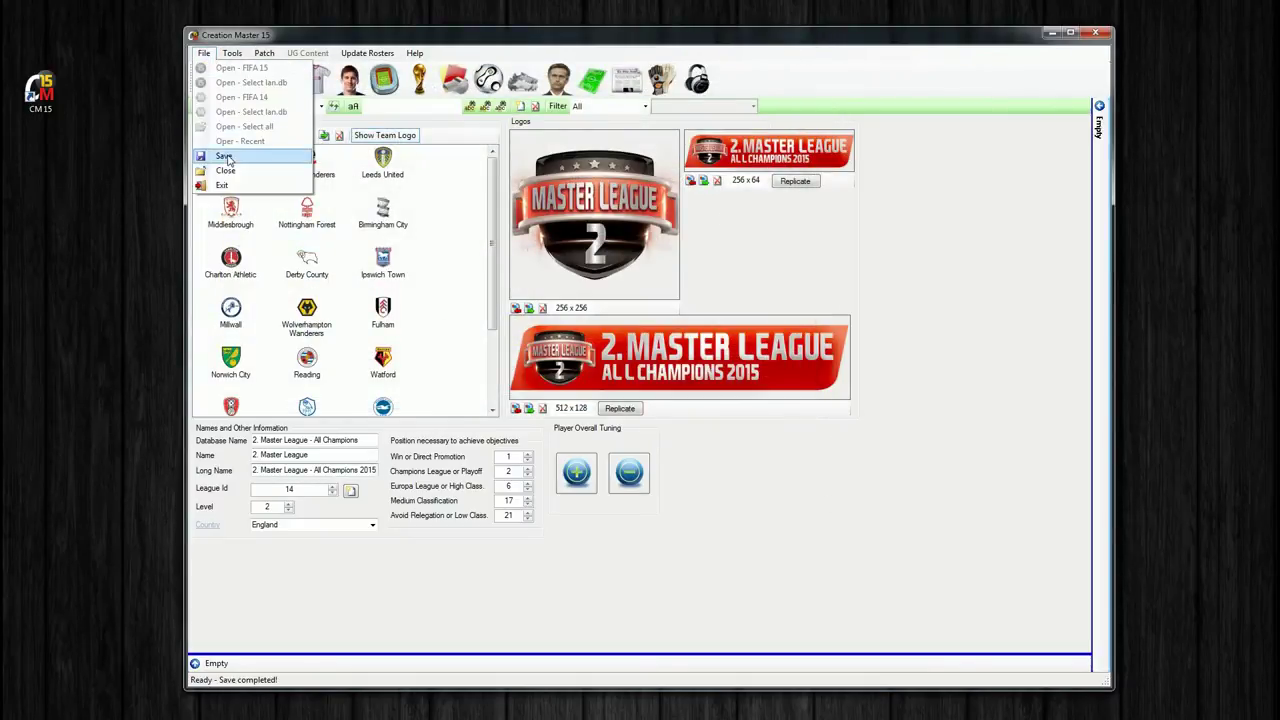
pyautogui.click(224, 157)
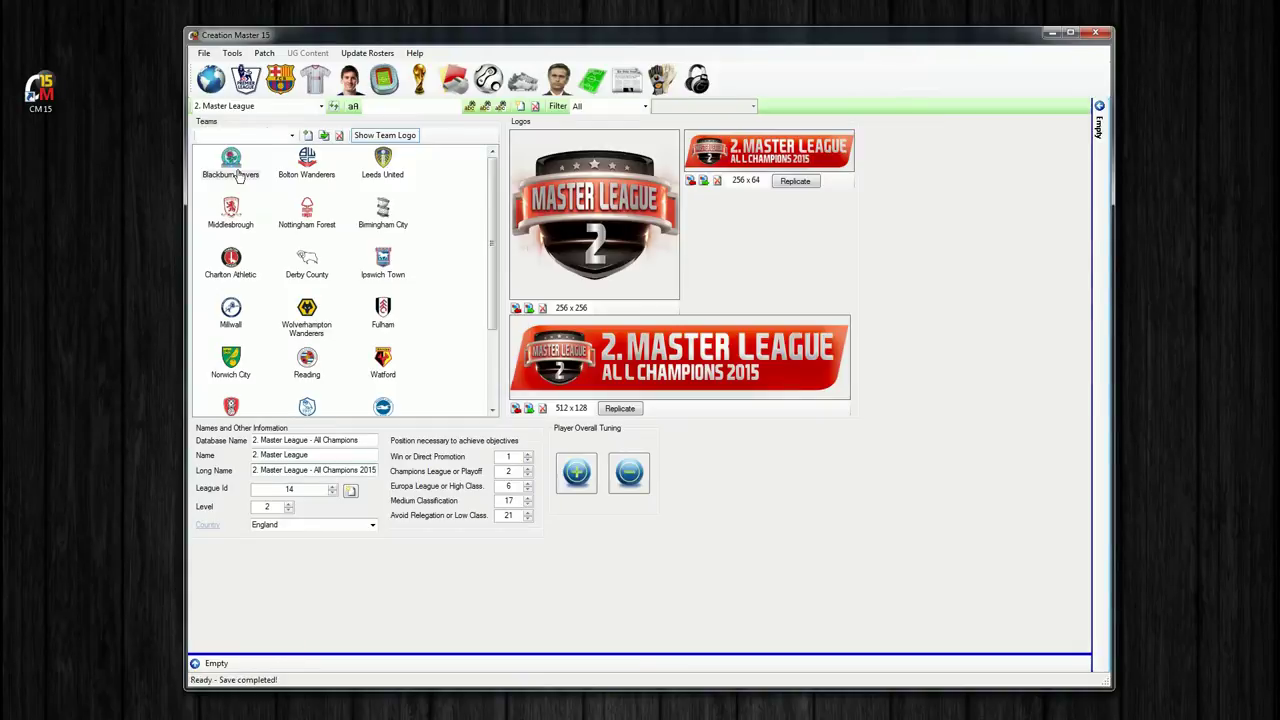
# - Reopen the Master League and check its names and logos
pyautogui.click(320, 106)
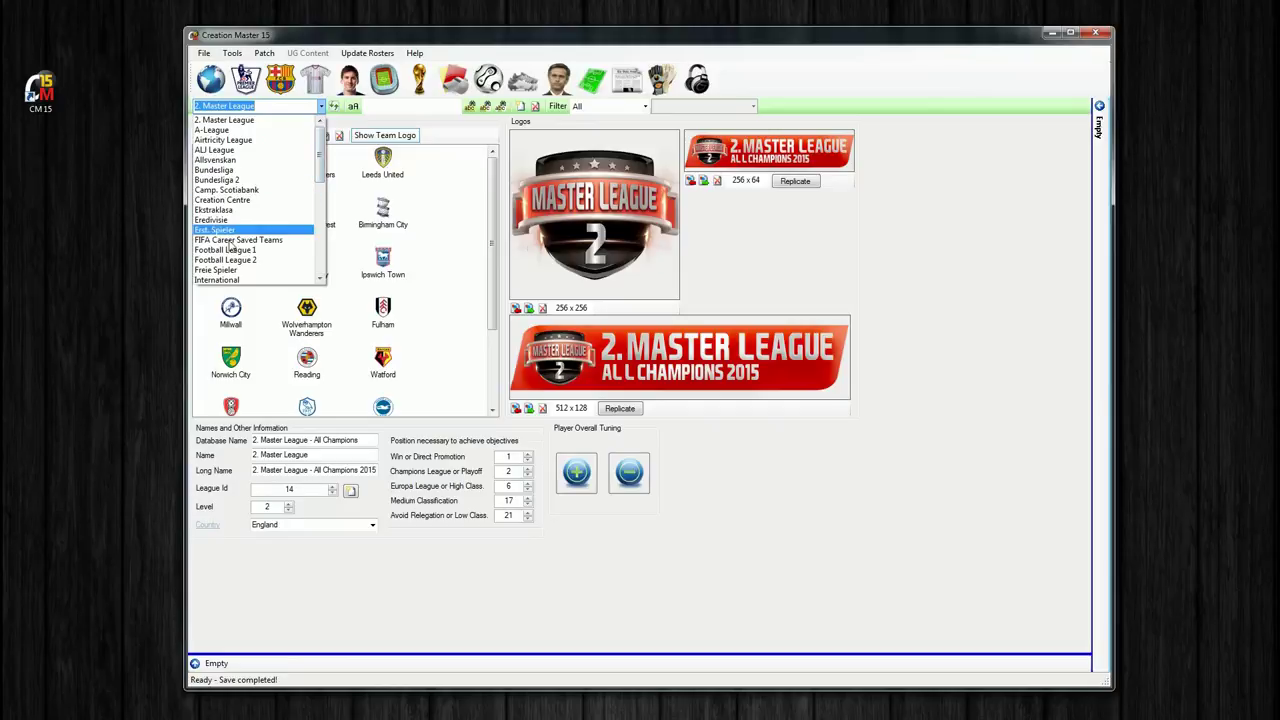
pyautogui.moveTo(318, 158); pyautogui.dragTo(318, 230)
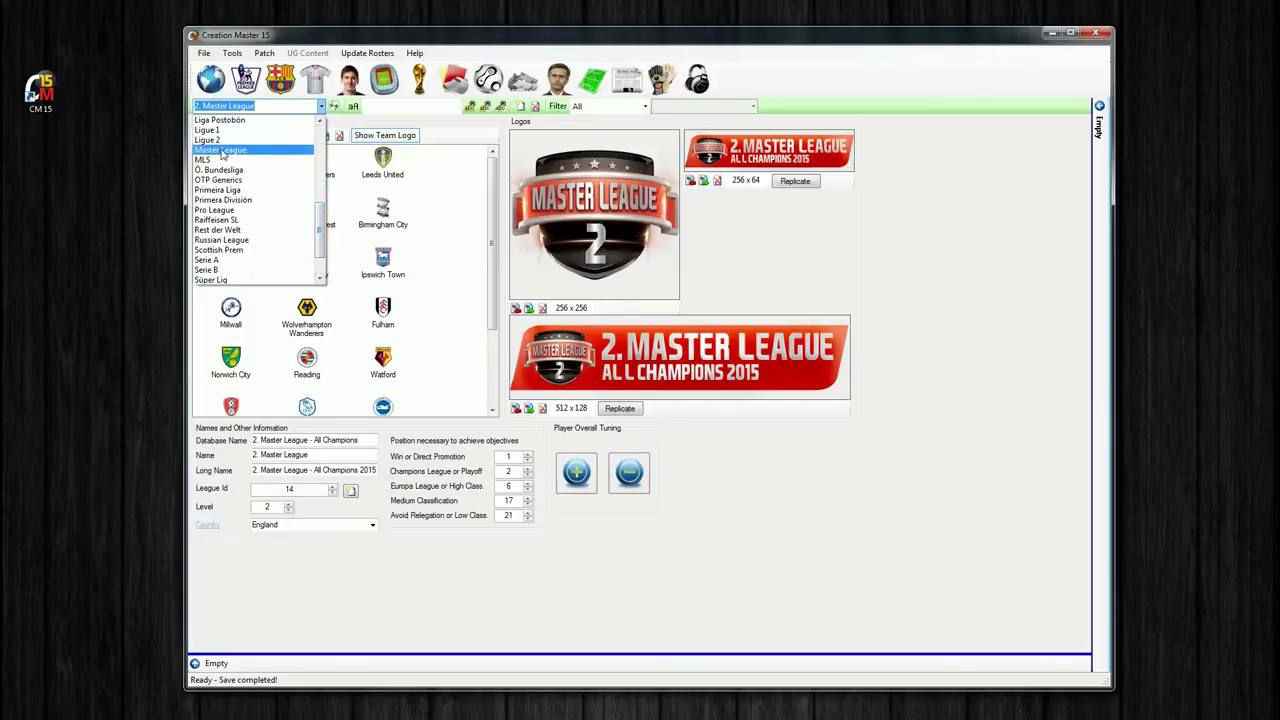
pyautogui.click(262, 150)
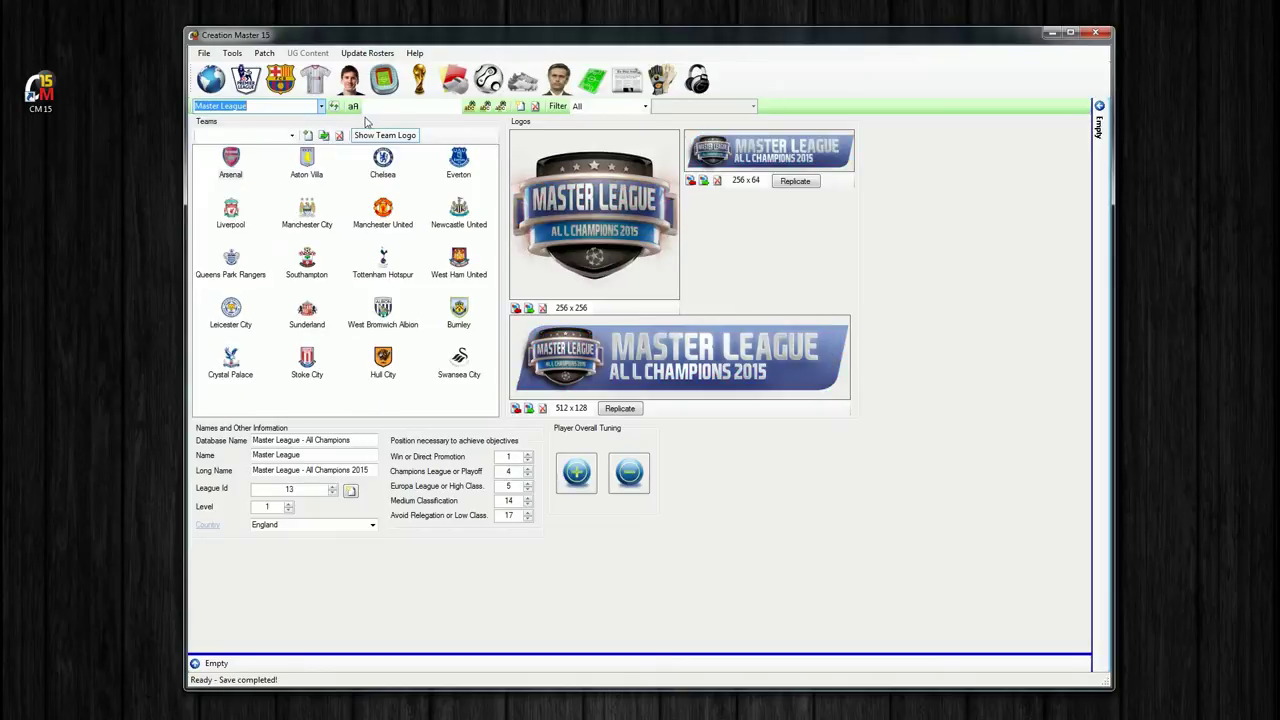
# - Open Football League 1 and set its database name to "Master Division 1 - All Champions"
pyautogui.click(321, 106)
pyautogui.scroll(-1, 320, 240)
pyautogui.scroll(1, 320, 240)
pyautogui.scroll(-1, 320, 240)
pyautogui.scroll(1, 320, 240)
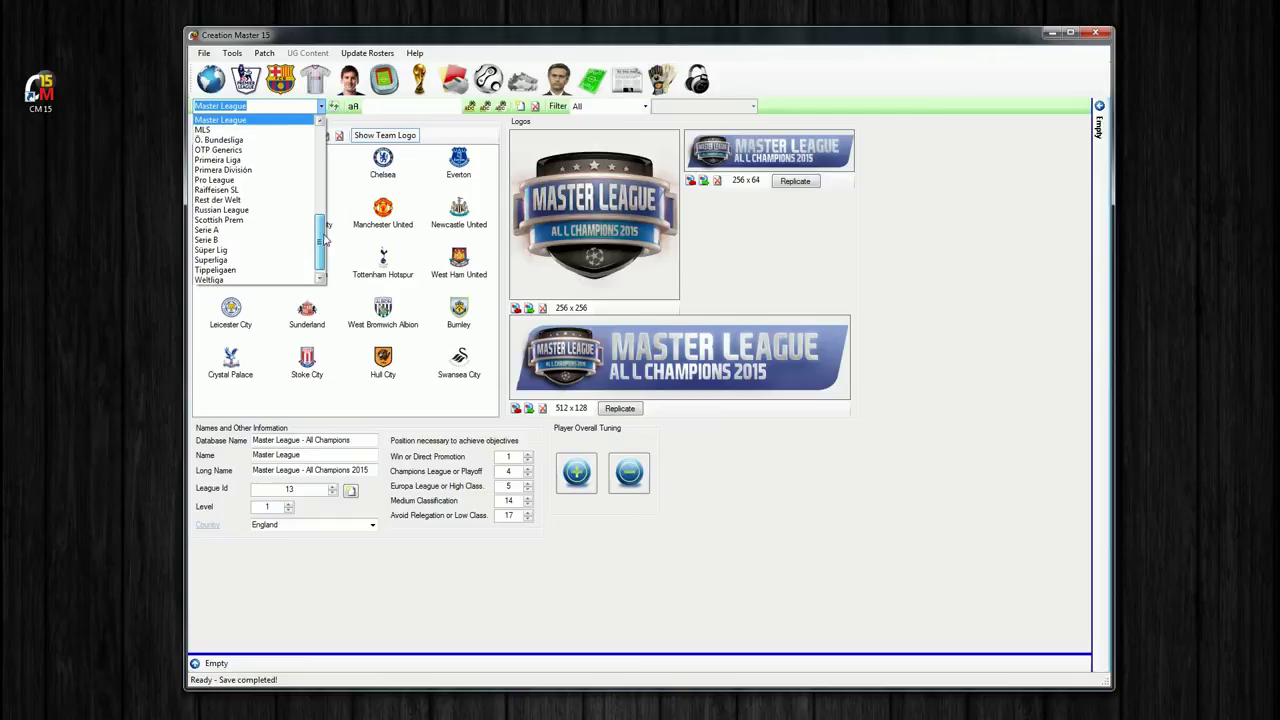
pyautogui.scroll(3, 325, 240)
pyautogui.scroll(-3, 325, 240)
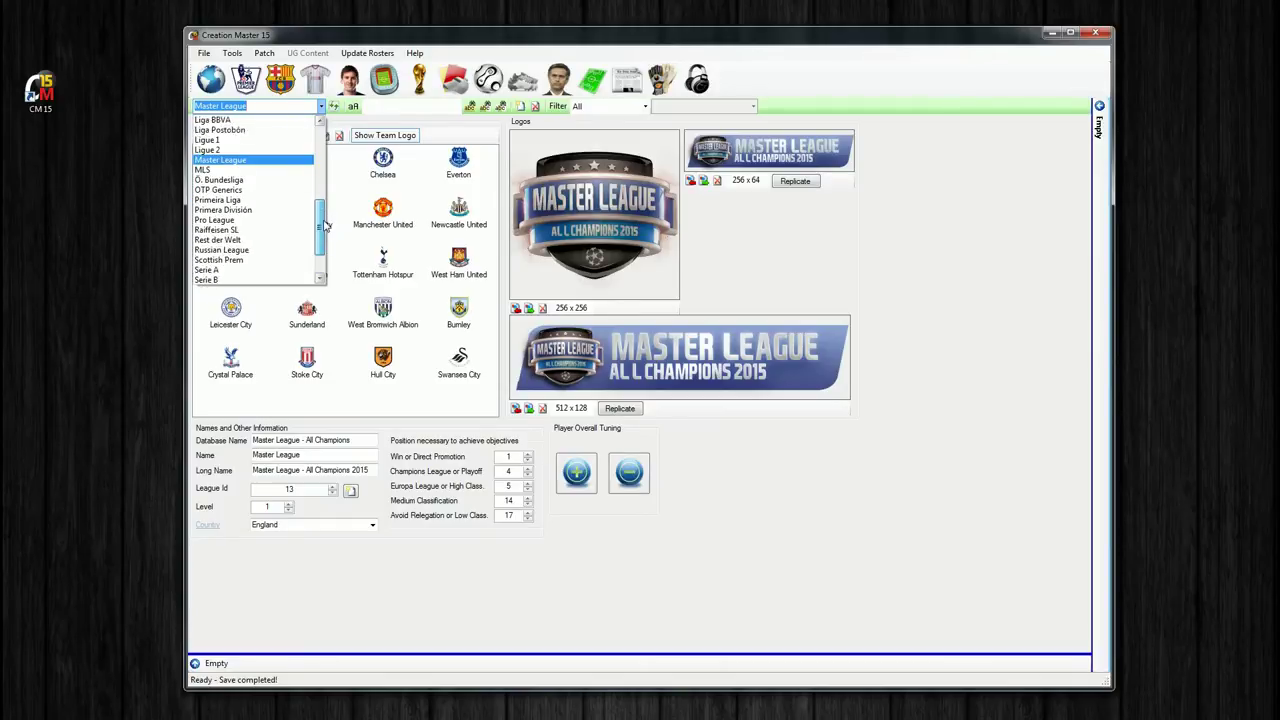
pyautogui.moveTo(322, 243); pyautogui.dragTo(329, 176)
pyautogui.click(240, 190)
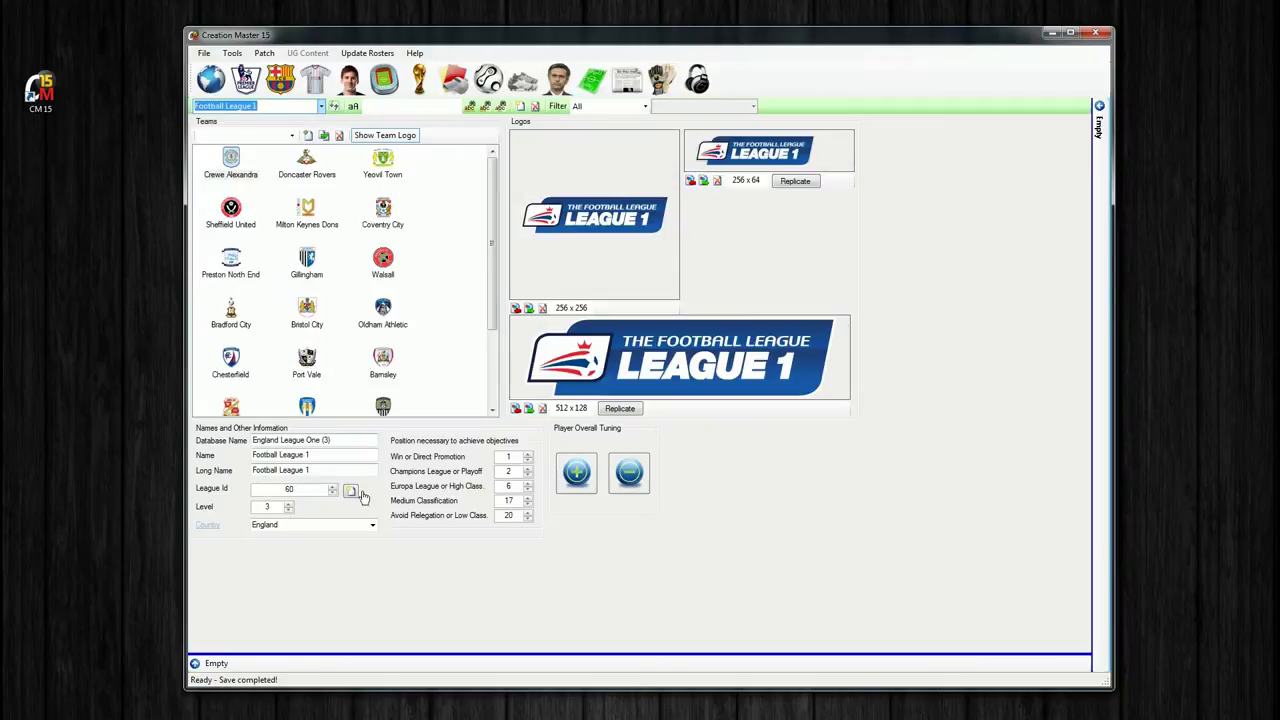
pyautogui.moveTo(345, 440); pyautogui.dragTo(254, 440)
pyautogui.write('Master League - All Champions')
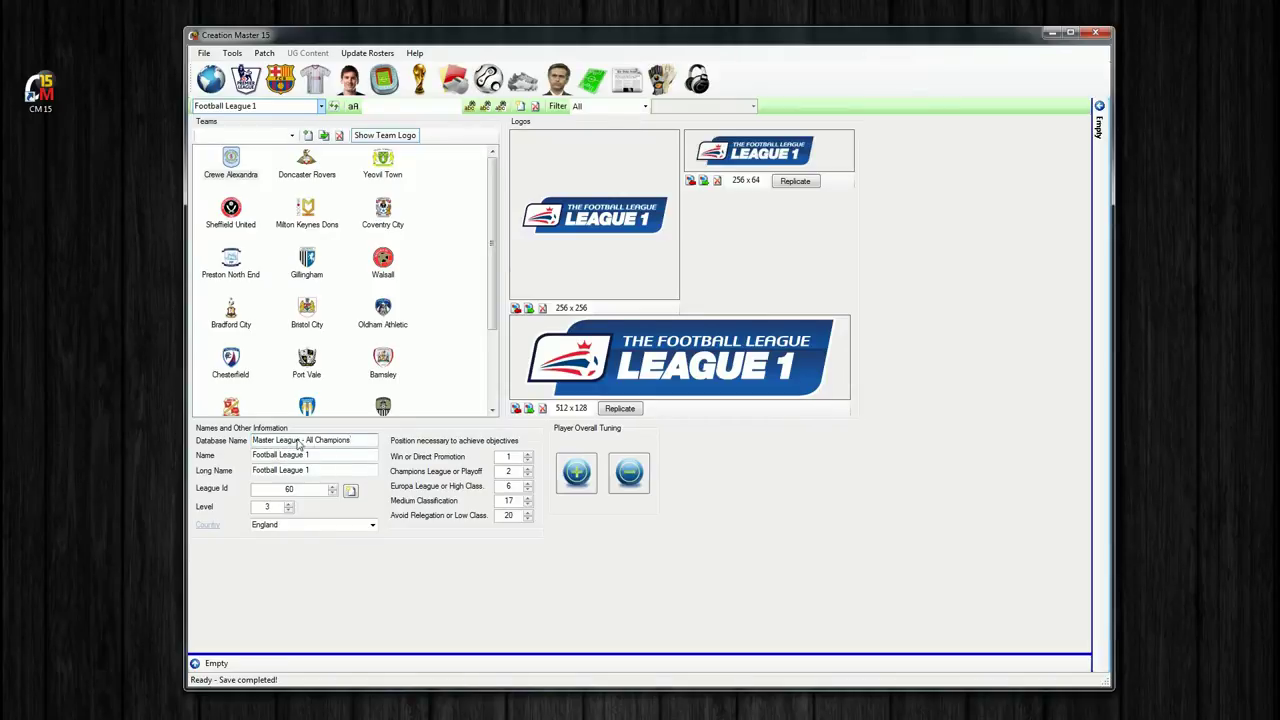
pyautogui.write('Division 1')
# - Set the third-level league's name to "Master Division 1" and its long name to "Master Division 1 - All Champions", reusing the database name
pyautogui.moveTo(361, 440); pyautogui.dragTo(168, 454)
pyautogui.hotkey('ctrl', 'c')
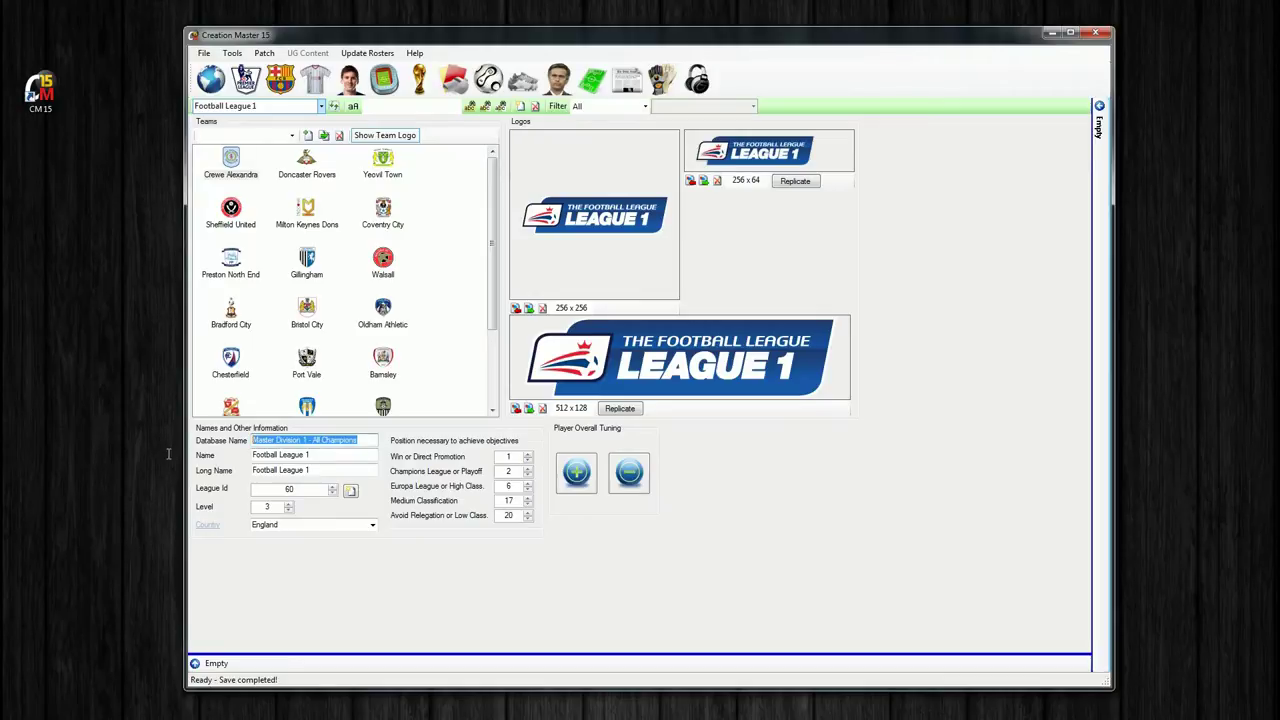
pyautogui.moveTo(323, 457); pyautogui.dragTo(212, 481)
pyautogui.hotkey('ctrl', 'v')
pyautogui.press('BackSpace')
pyautogui.hotkey('ctrl', 'v')
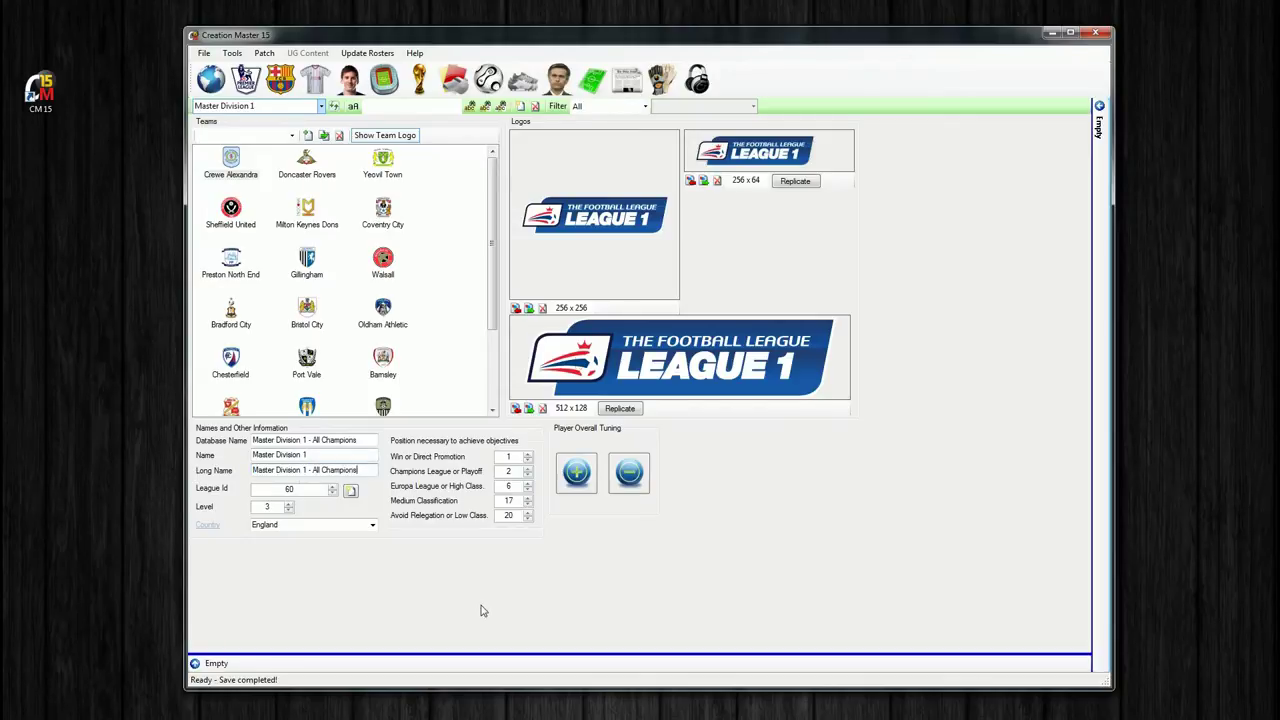
# - Replace Master Division 1's 256 x 256 logo with 1.MasterDivison_Logo256x256.png and its 512 x 128 logo with 1.Divison_Panorama.png
pyautogui.click(515, 308)
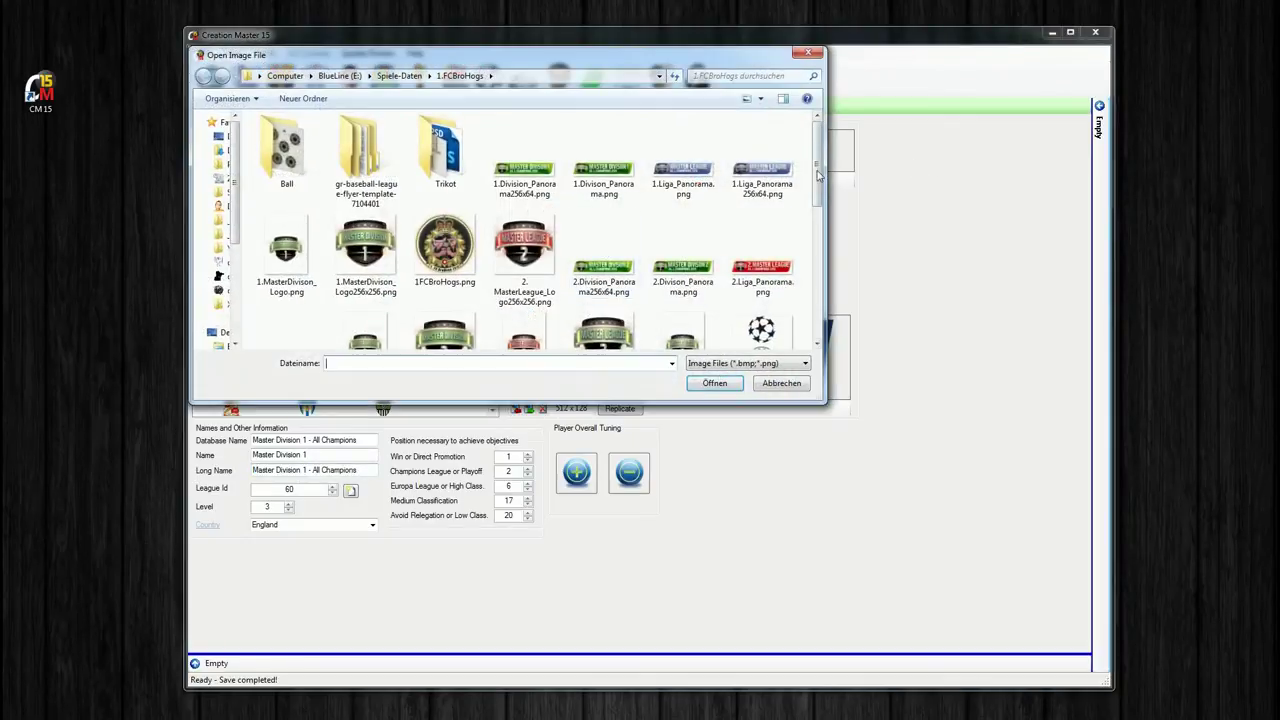
pyautogui.doubleClick(365, 245)
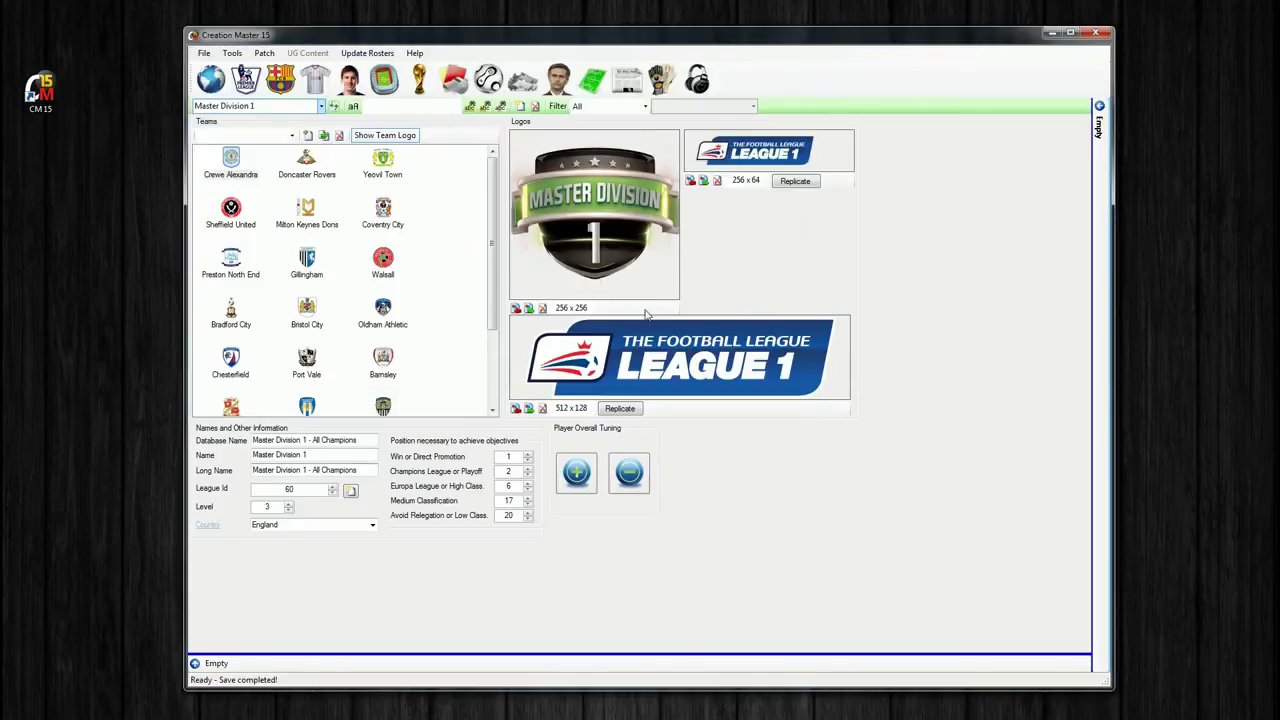
pyautogui.click(515, 408)
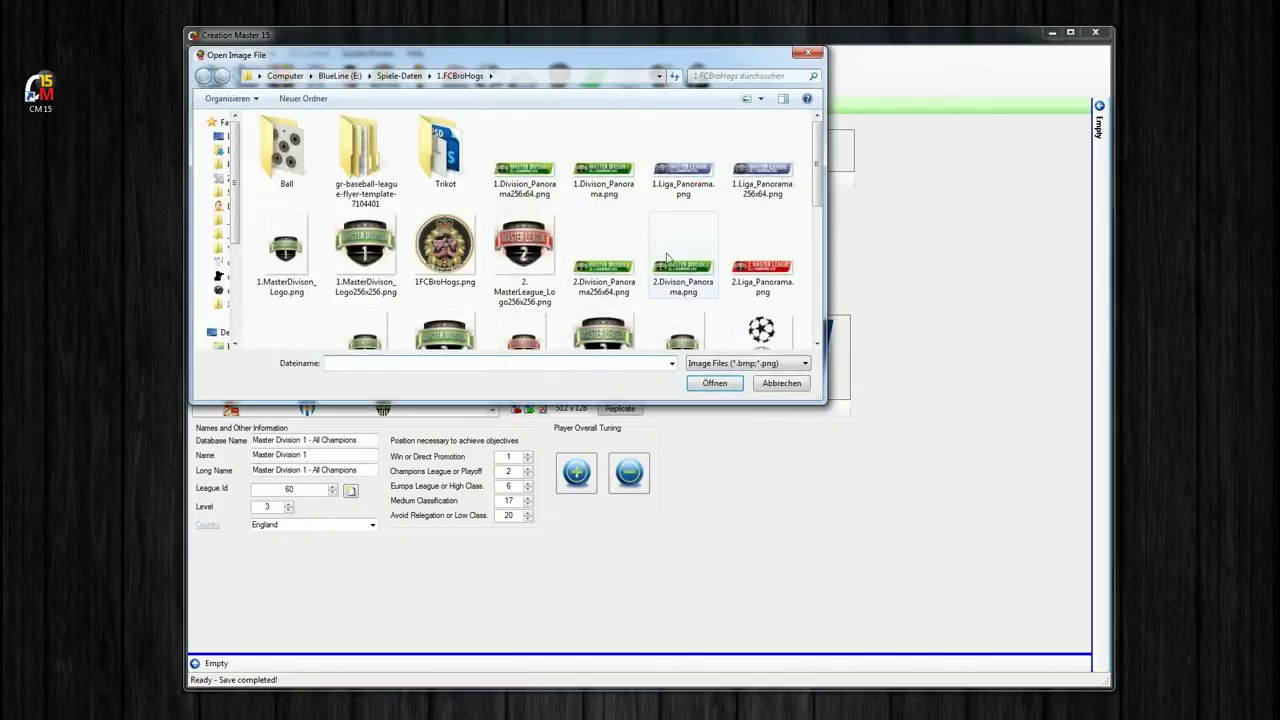
pyautogui.doubleClick(524, 175)
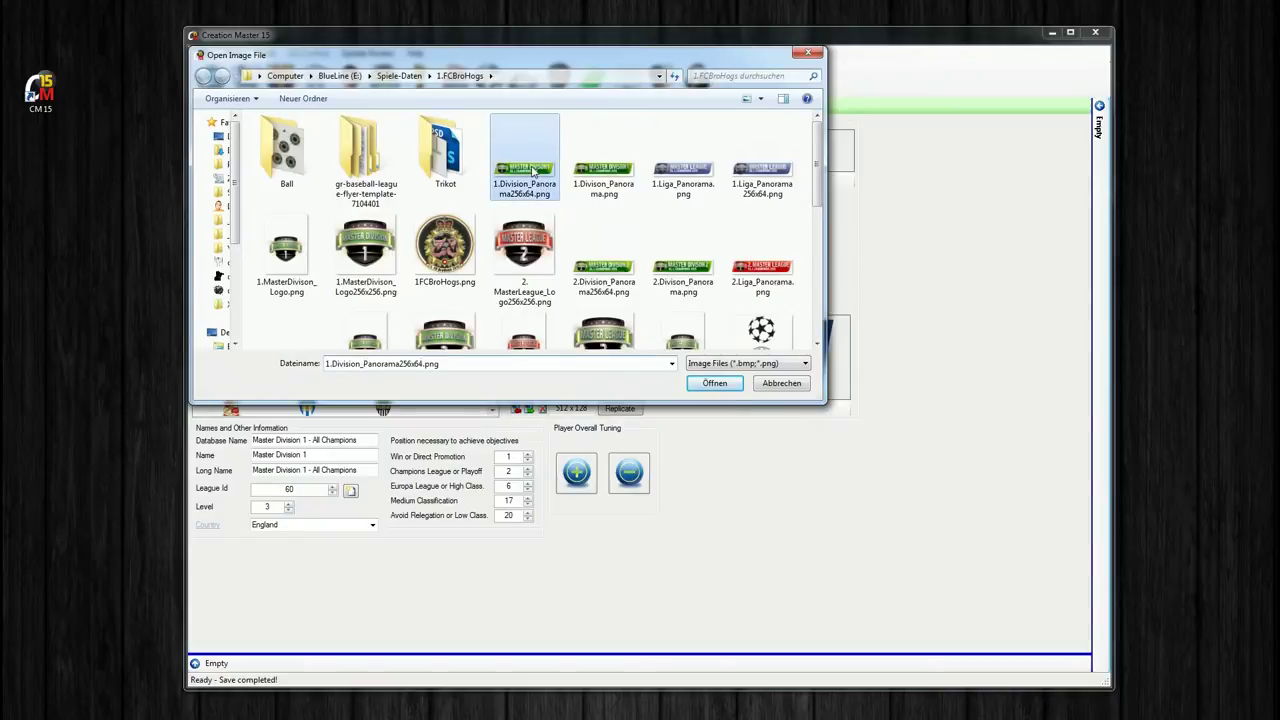
pyautogui.click(227, 234)
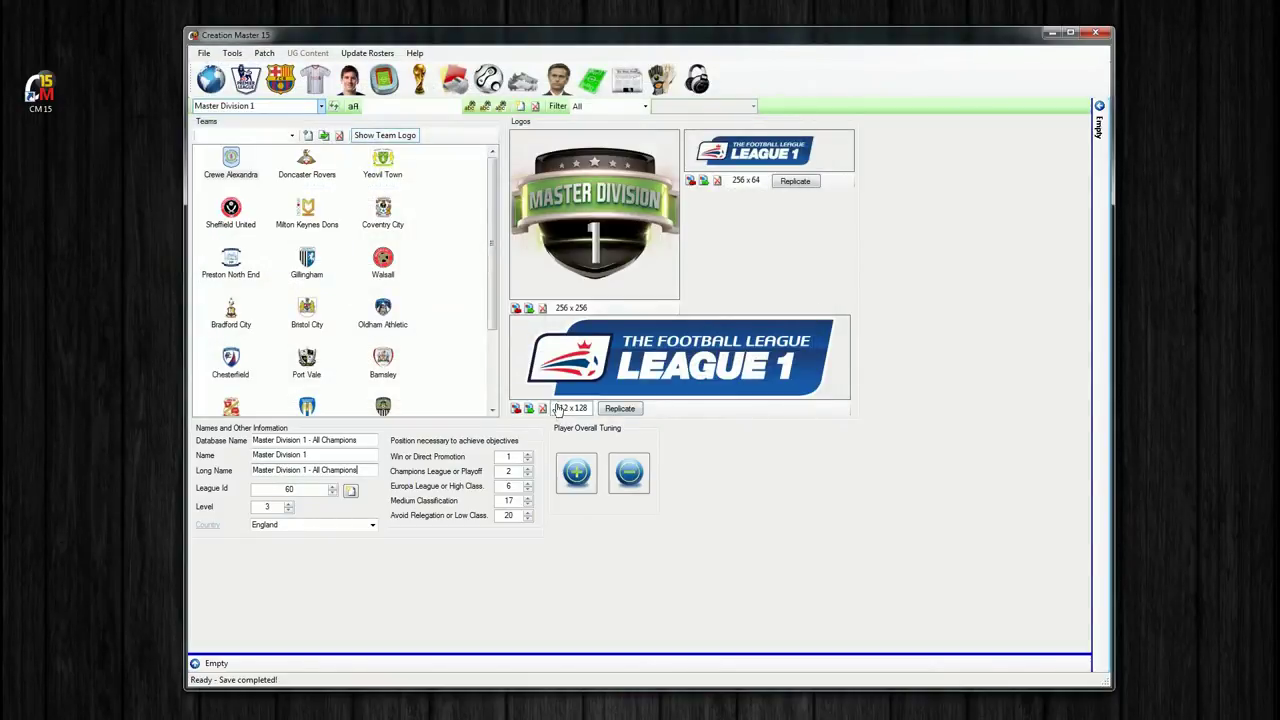
pyautogui.click(515, 408)
pyautogui.doubleClick(600, 175)
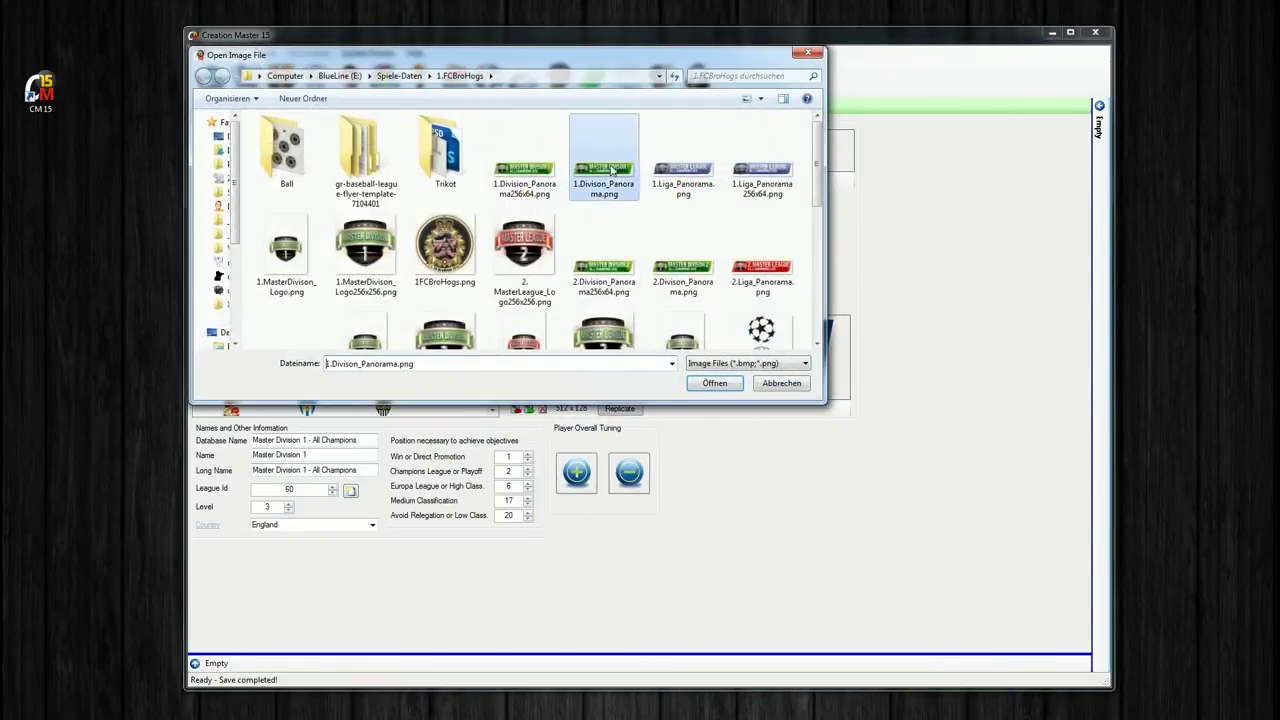
# - Replace Master Division 1's 256 x 64 logo with 1.Division_Panorama256x64.png and save the database
pyautogui.click(690, 180)
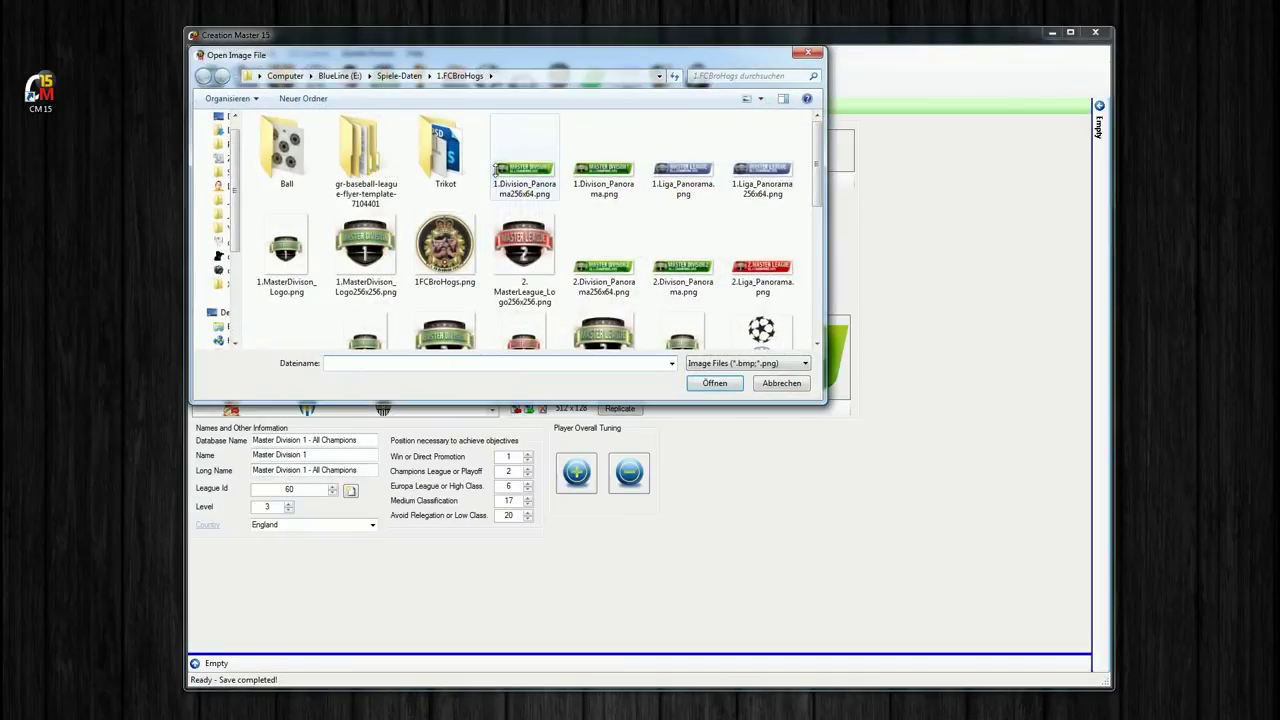
pyautogui.doubleClick(524, 175)
pyautogui.click(204, 53)
pyautogui.click(212, 155)
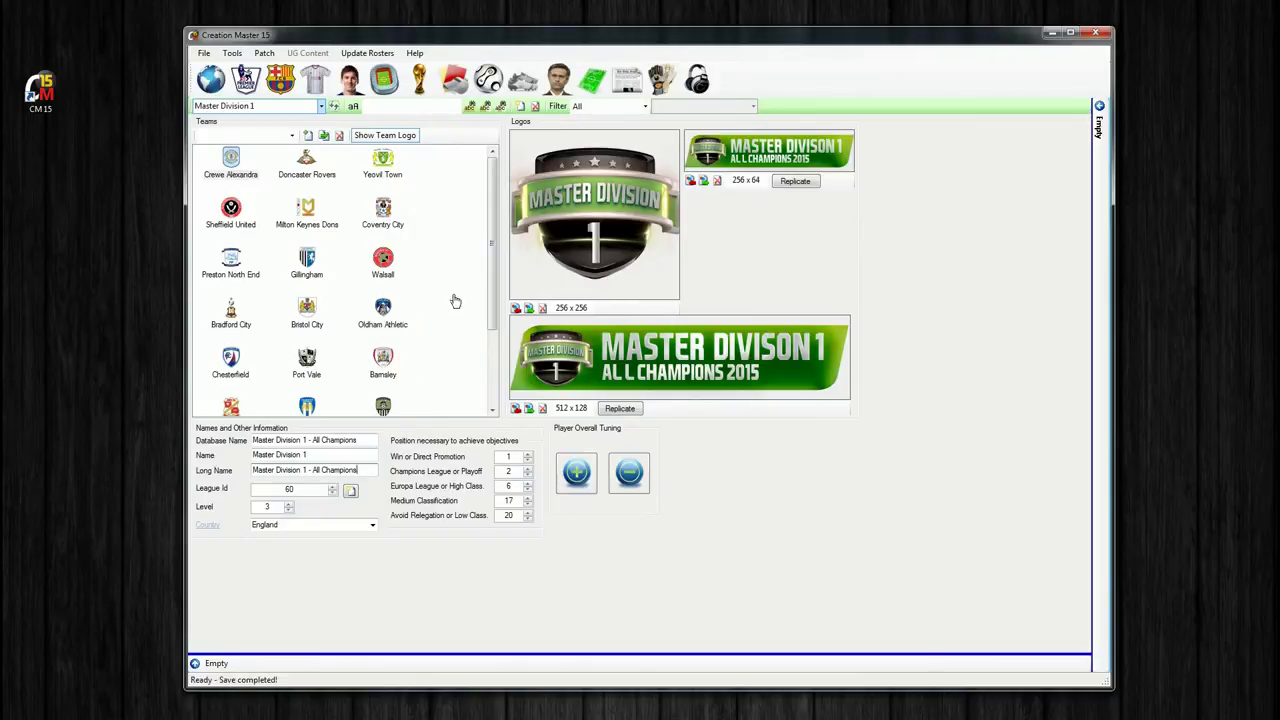
# - Open Football League 2 and set its database name to "Master Division 2 - All Champions"
pyautogui.click(321, 106)
pyautogui.scroll(-2, 318, 249)
pyautogui.moveTo(318, 249); pyautogui.dragTo(321, 197)
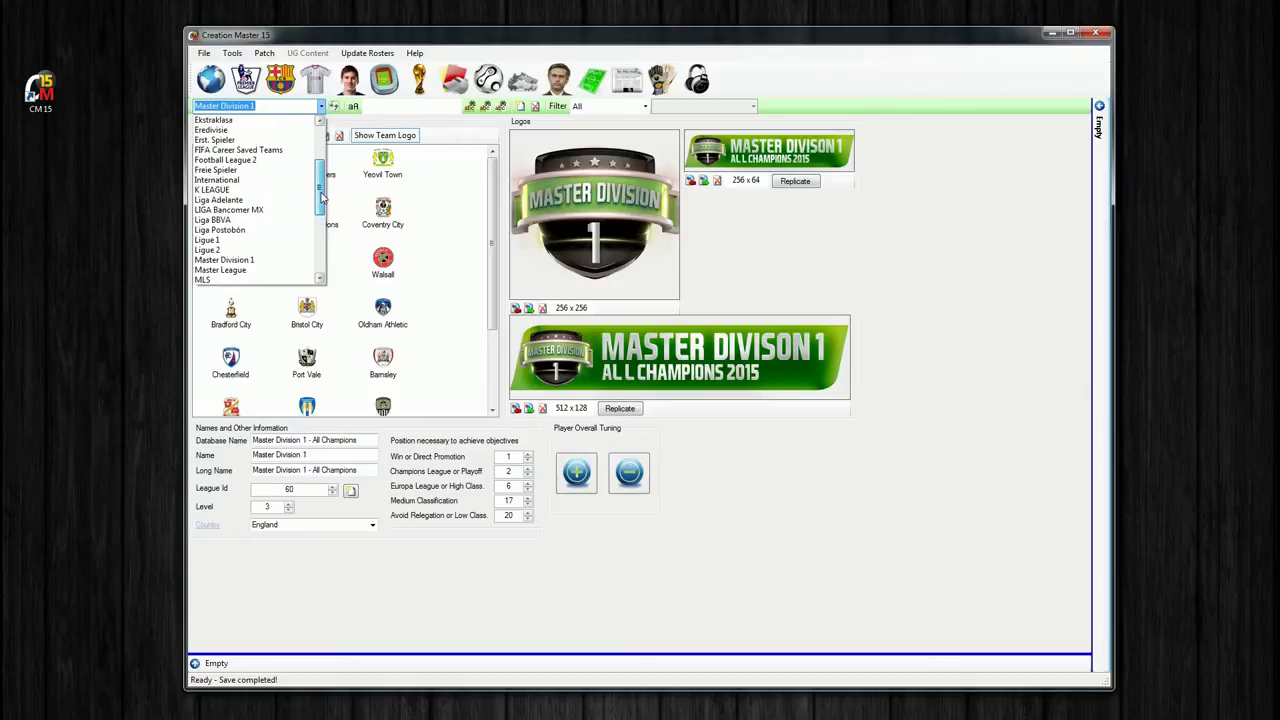
pyautogui.click(225, 160)
pyautogui.moveTo(350, 441); pyautogui.dragTo(237, 450)
pyautogui.hotkey('ctrl', 'v')
pyautogui.press('BackSpace')
pyautogui.write('2')
# - Set the fourth-level league's name to "Master Division 2" and its long name to "Master Division 2 - All Champions"
pyautogui.tripleClick(322, 454)
pyautogui.hotkey('ctrl', 'v')
pyautogui.moveTo(378, 456); pyautogui.dragTo(303, 457)
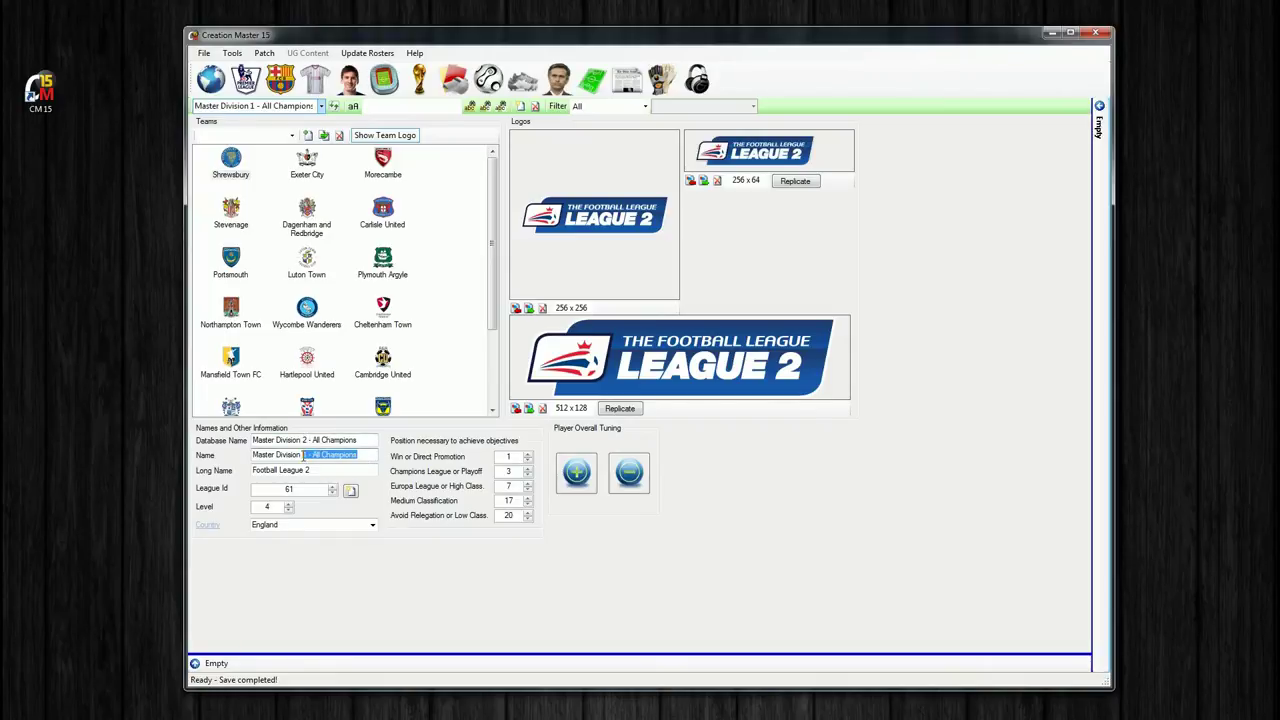
pyautogui.write('2')
pyautogui.tripleClick(307, 469)
pyautogui.hotkey('ctrl', 'v')
pyautogui.press('Delete')
pyautogui.write('2')
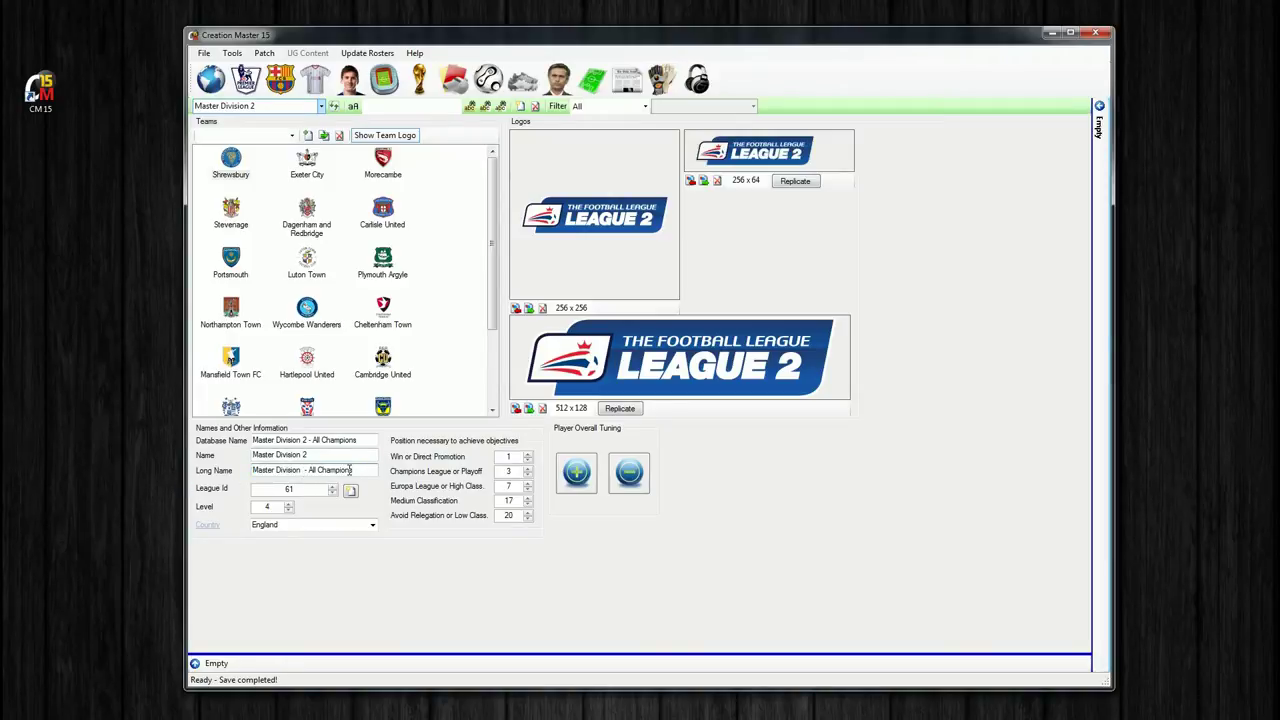
# - Replace Master Division 2's 256 x 256 logo with the green Master Division 2 shield and its 512 x 128 logo with 2.Divison_Panorama.png
pyautogui.click(516, 308)
pyautogui.scroll(-3, 437, 232)
pyautogui.scroll(1, 437, 232)
pyautogui.doubleClick(437, 232)
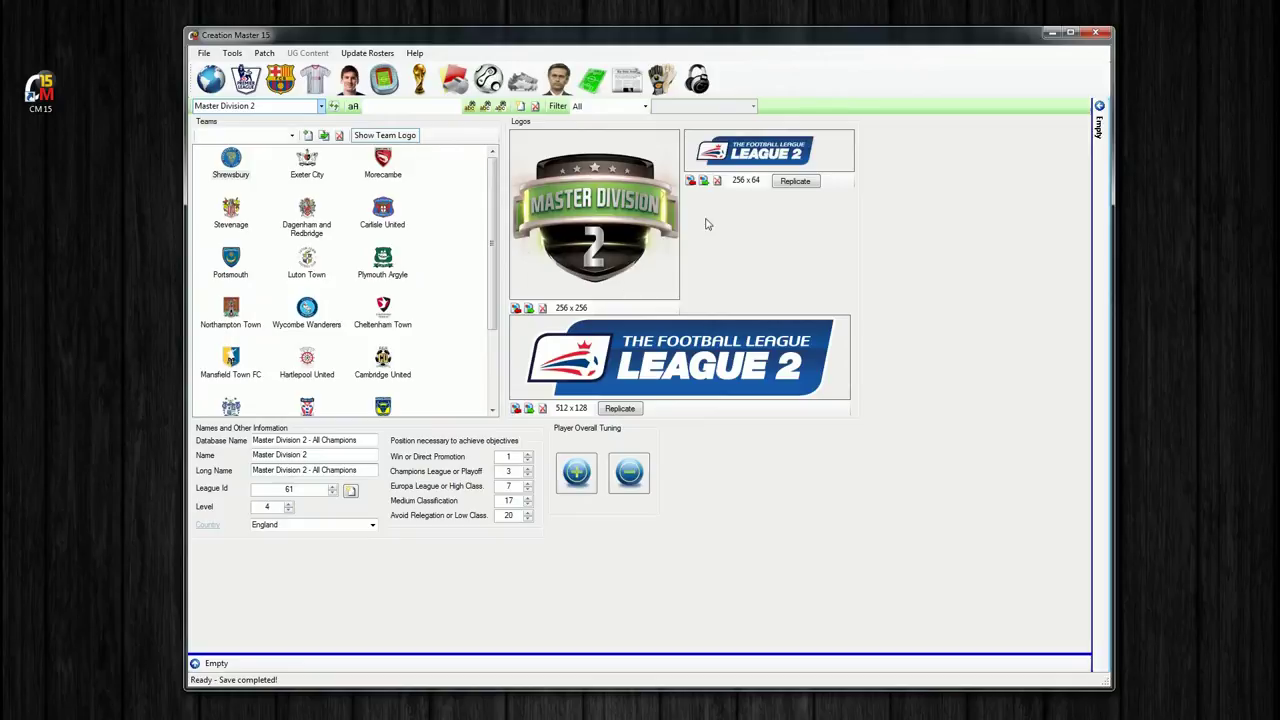
pyautogui.click(516, 408)
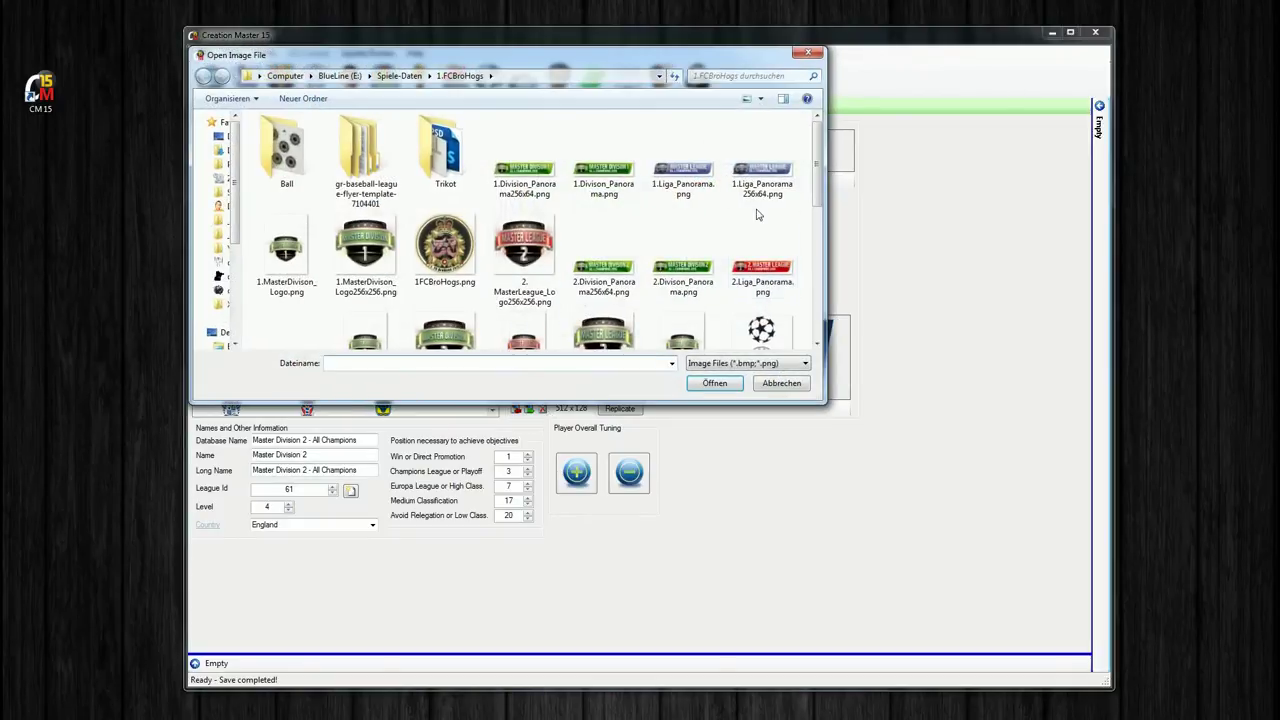
pyautogui.scroll(-1, 757, 214)
pyautogui.doubleClick(684, 180)
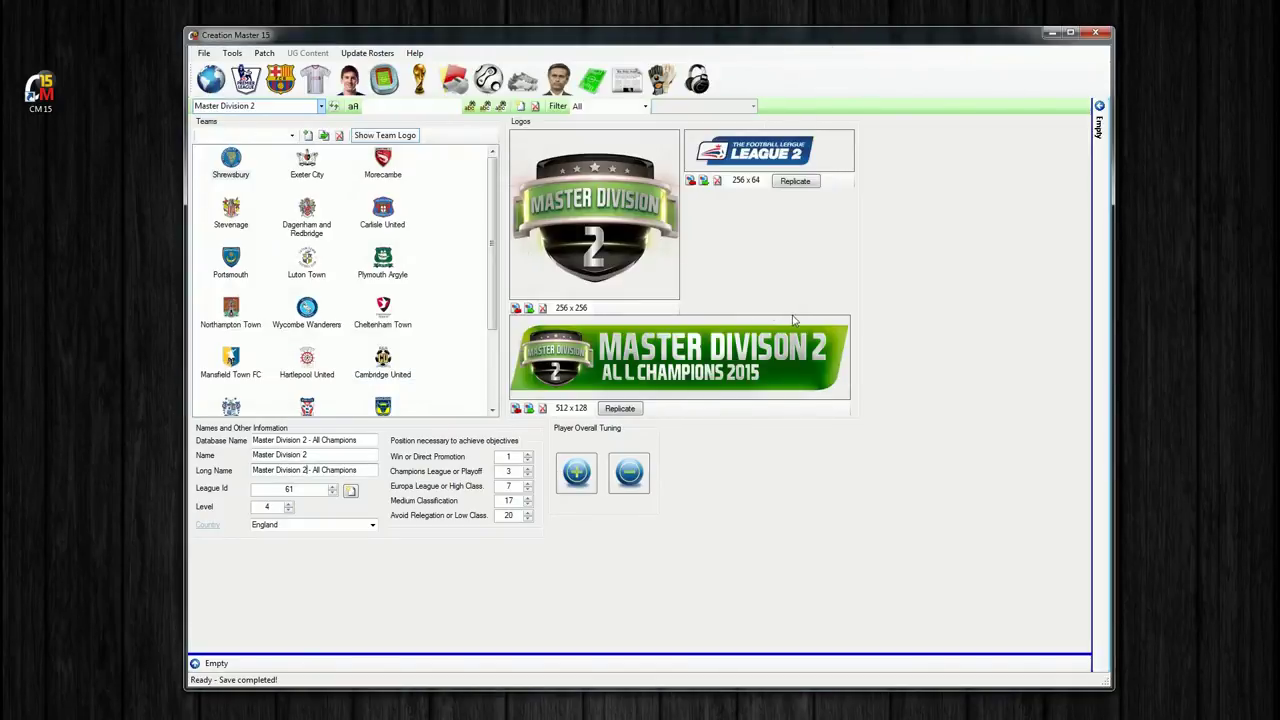
# - Replace Master Division 2's 256 x 64 logo with 2.Division_Panorama256x64.png and save the database
pyautogui.click(690, 180)
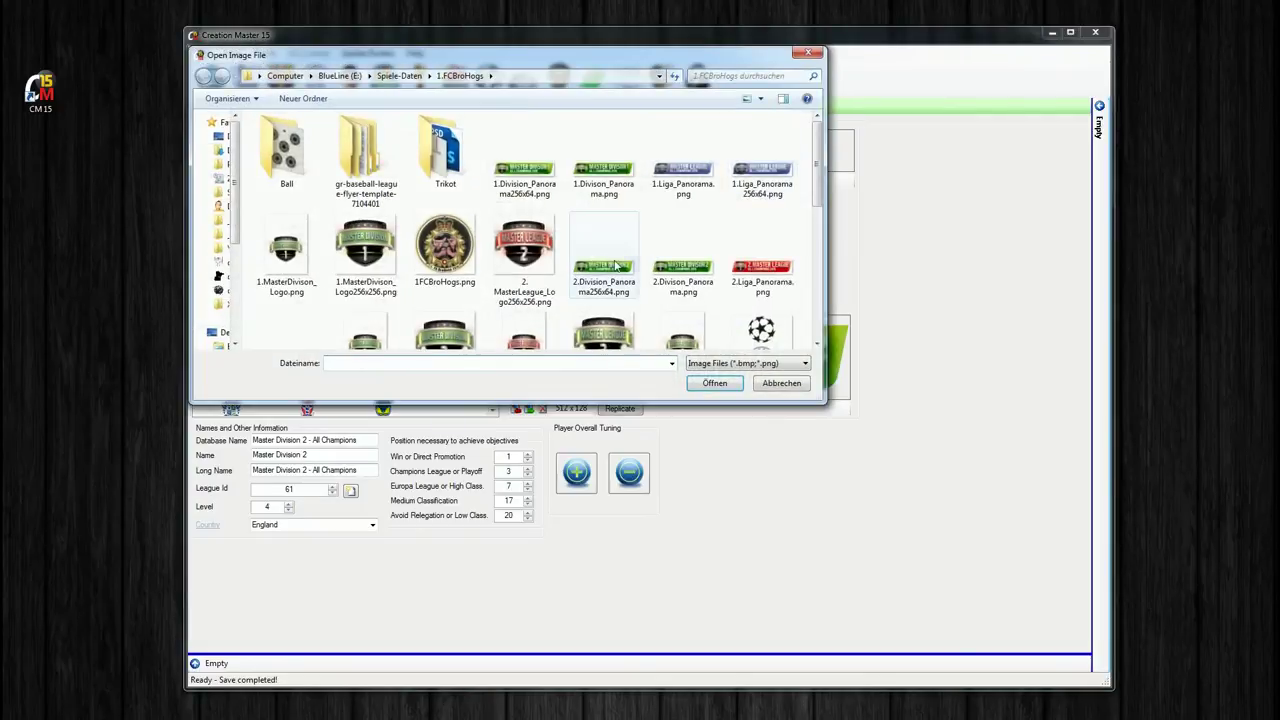
pyautogui.doubleClick(617, 266)
pyautogui.click(203, 53)
pyautogui.click(224, 156)
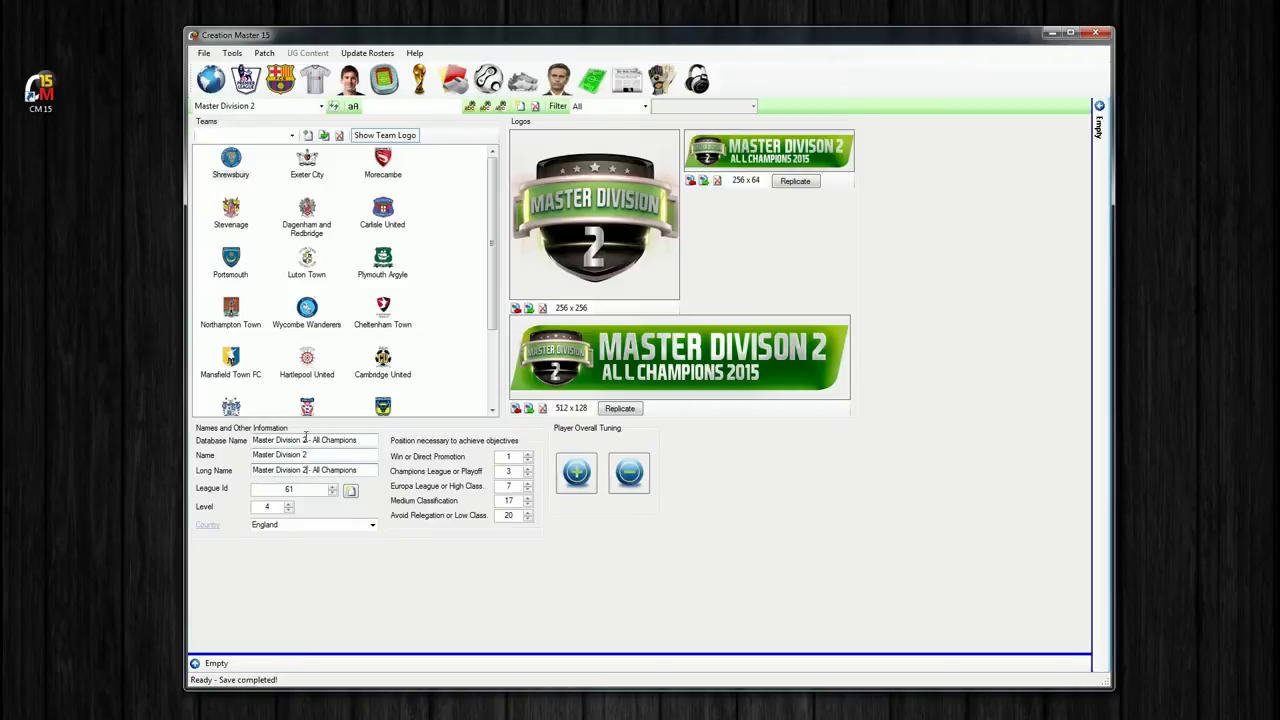
# - Open the tournament editor and display the Football League Championship trophy among England's competitions under UEFA
pyautogui.scroll(-1, 490, 222)
pyautogui.scroll(1, 490, 215)
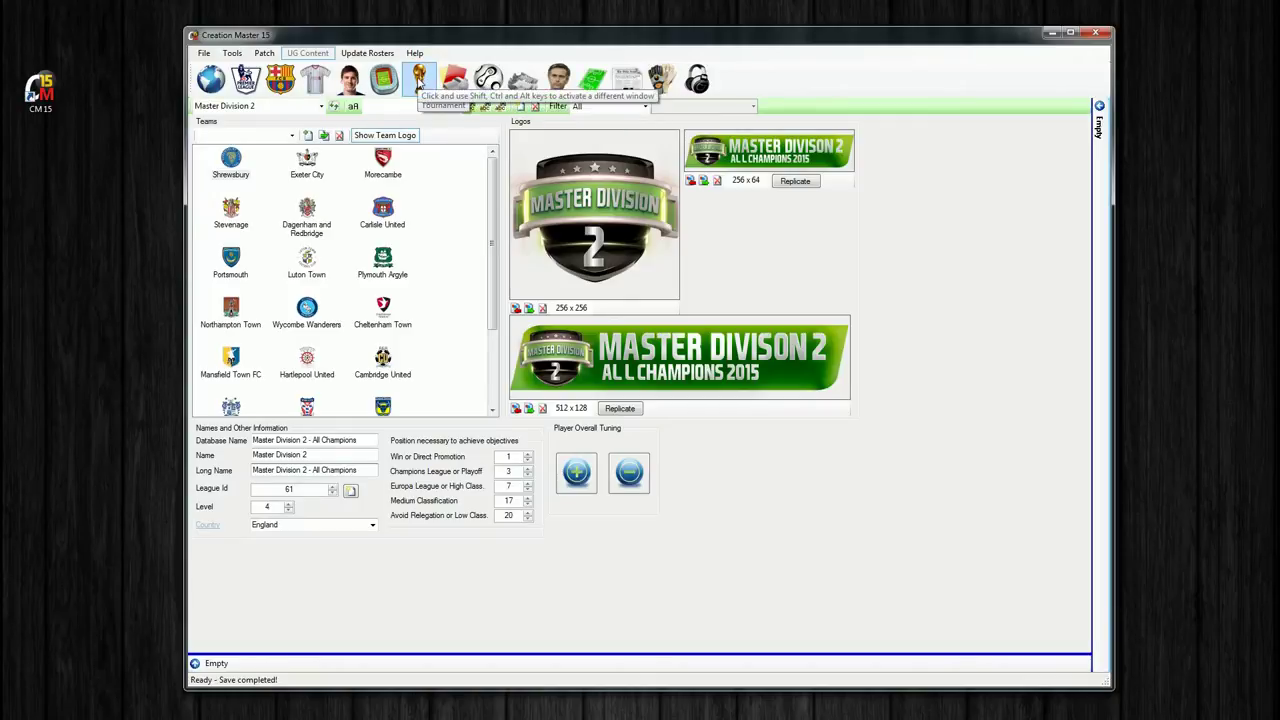
pyautogui.click(418, 82)
pyautogui.click(198, 141)
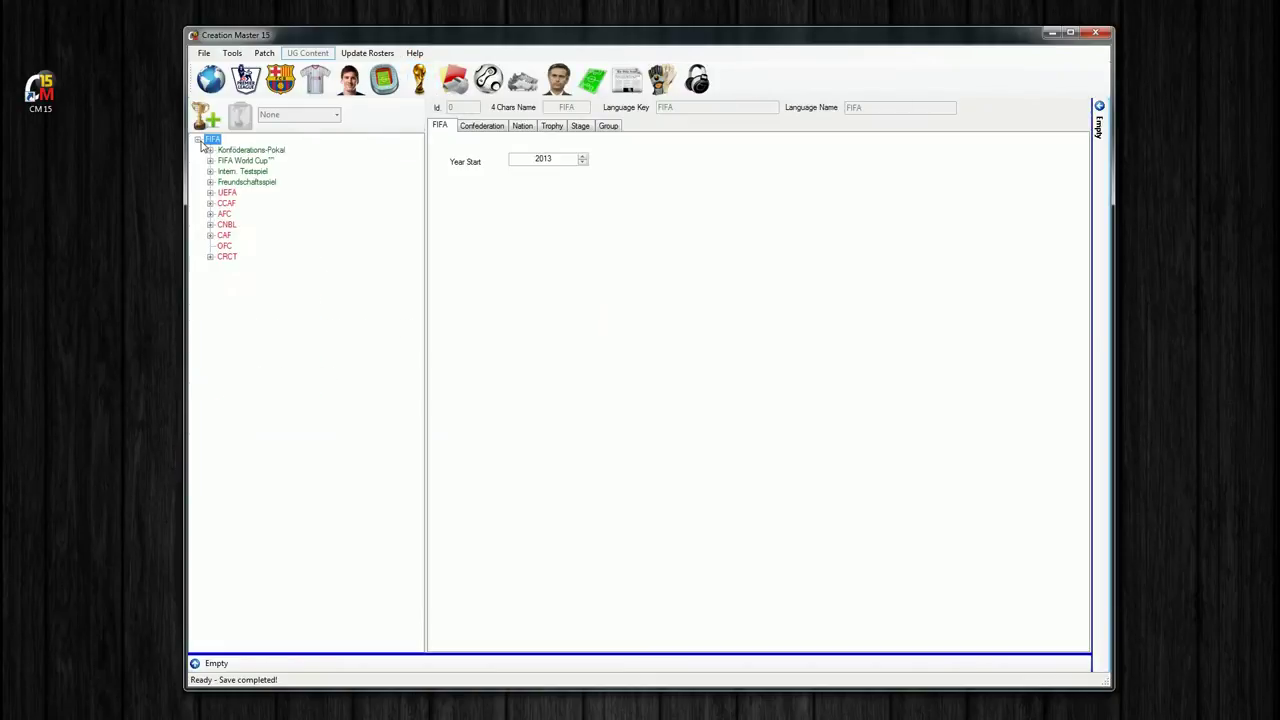
pyautogui.click(210, 193)
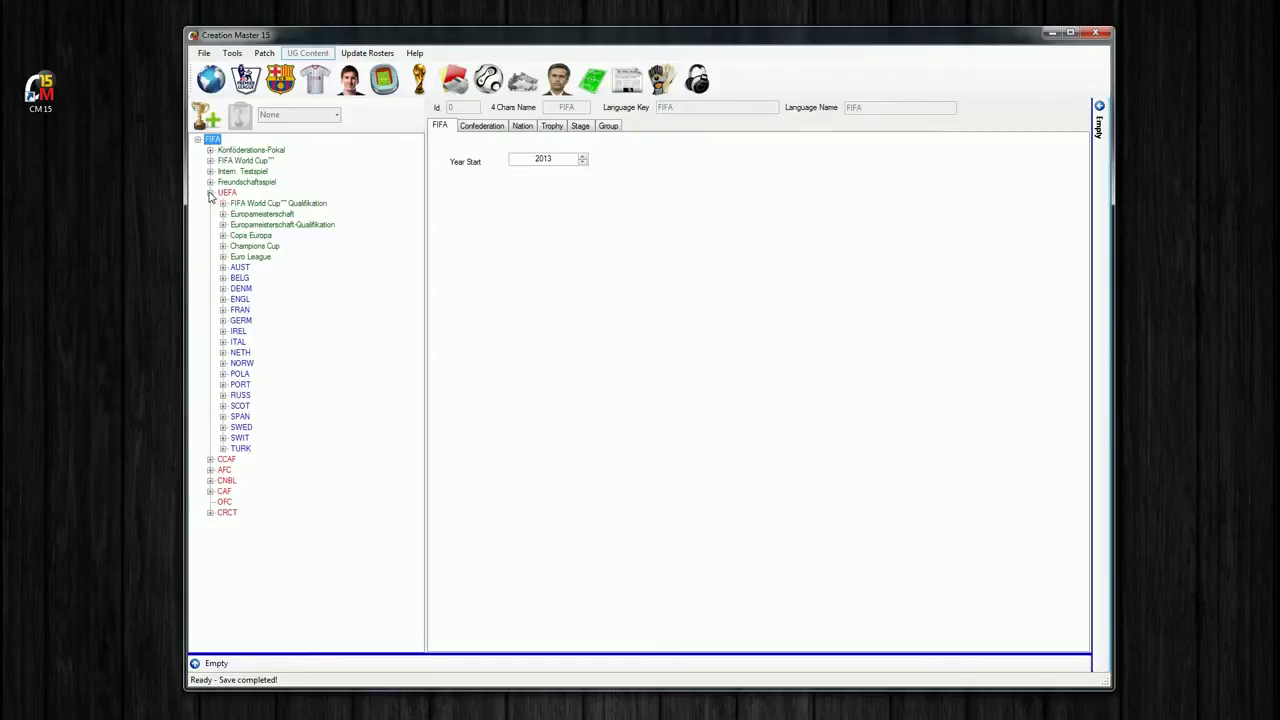
pyautogui.click(222, 299)
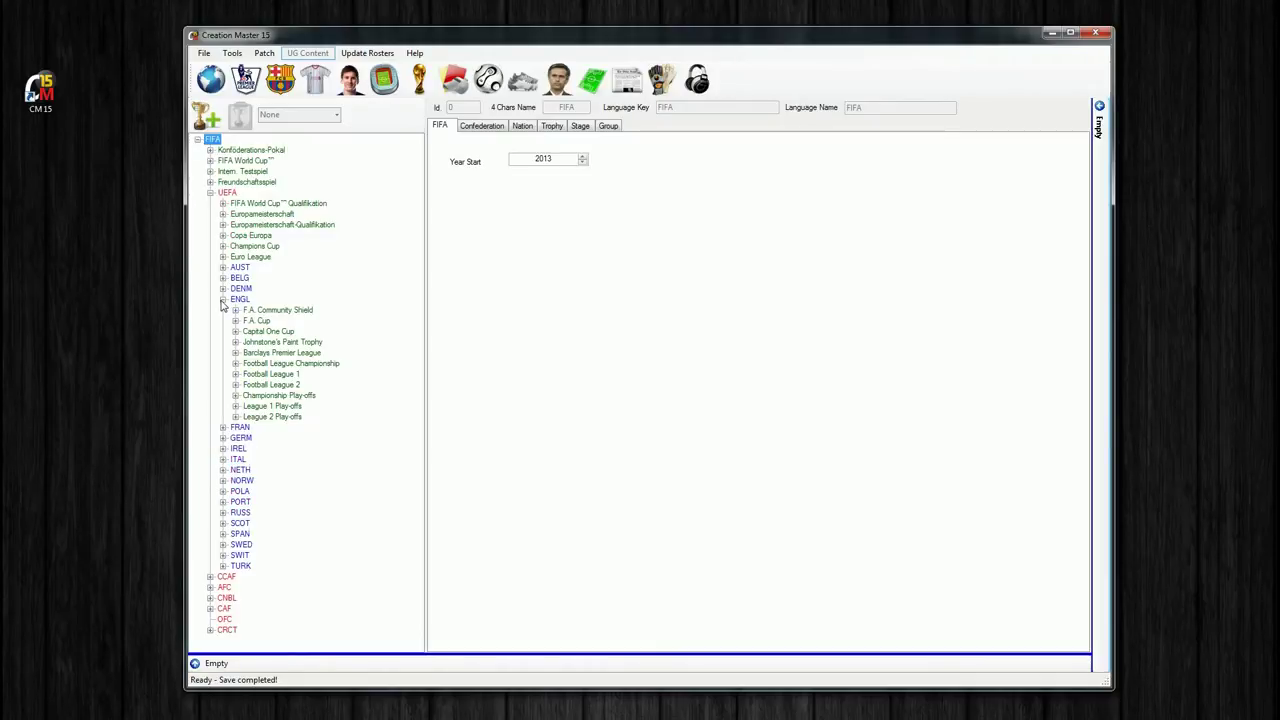
pyautogui.click(291, 364)
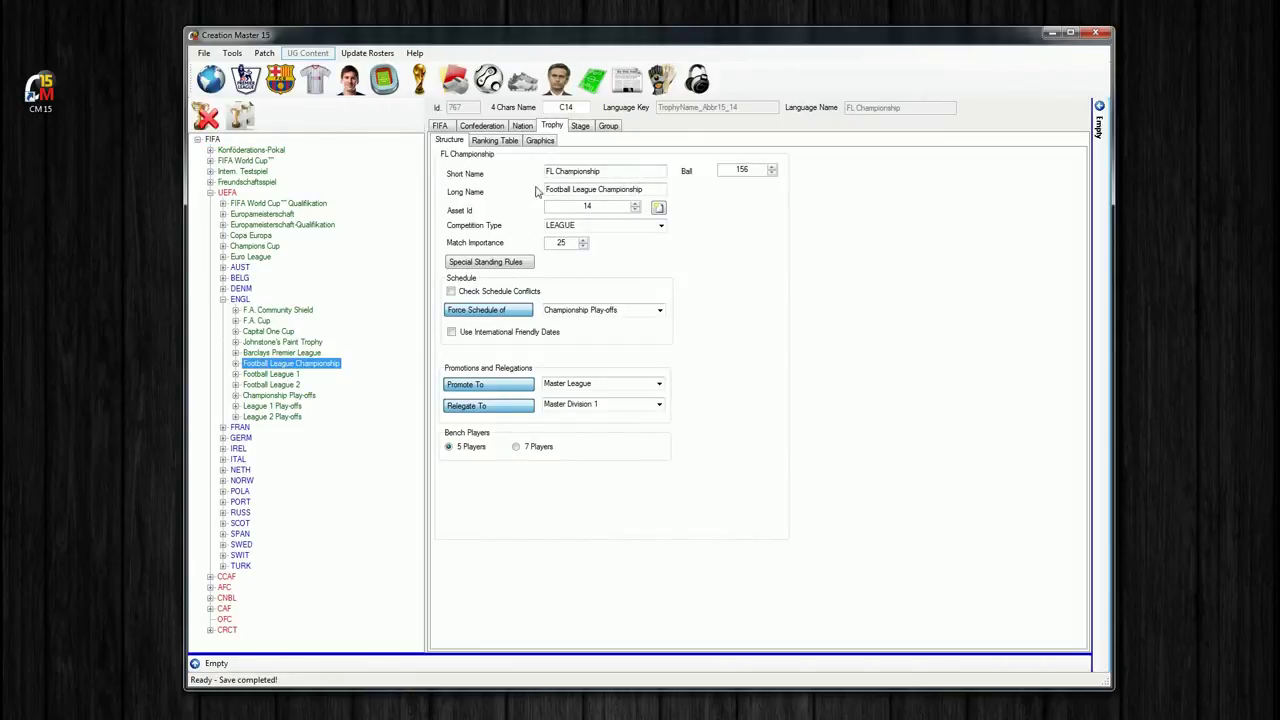
# - Examine the Football League Championship's Ligaphase stage and its G1 group settings, including the match schedule
pyautogui.click(236, 364)
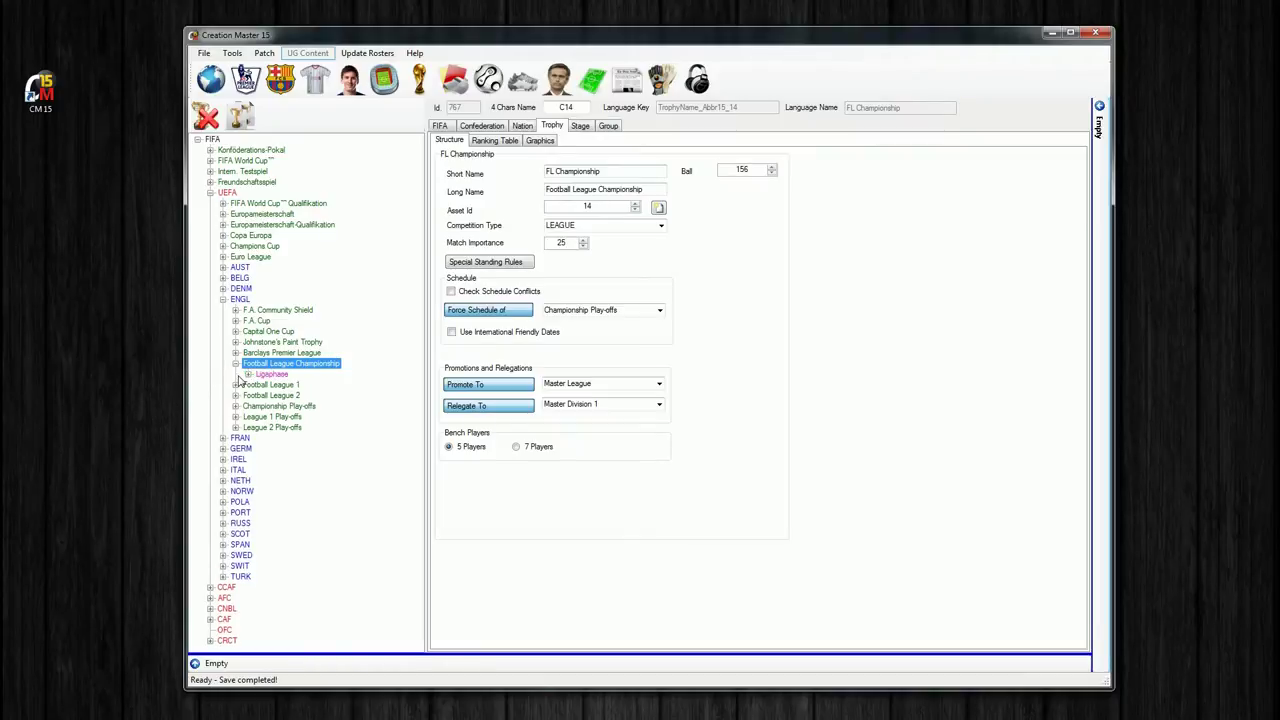
pyautogui.click(248, 375)
pyautogui.click(271, 385)
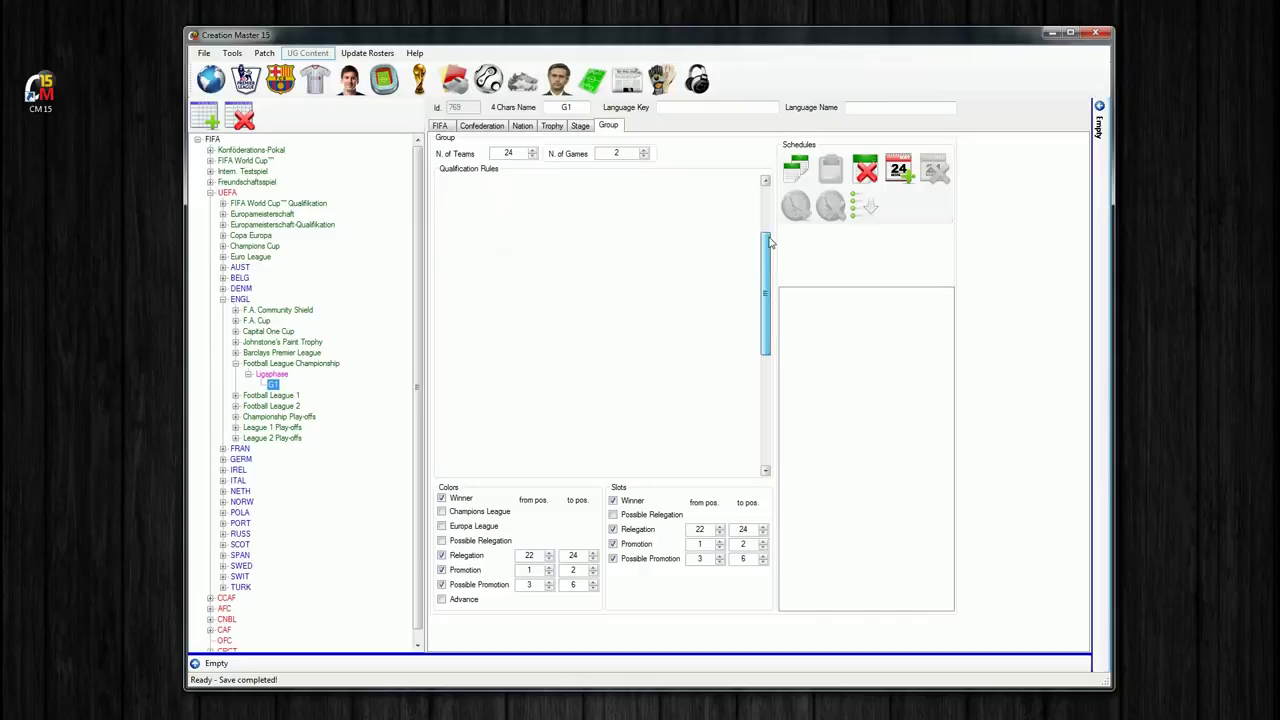
pyautogui.click(274, 375)
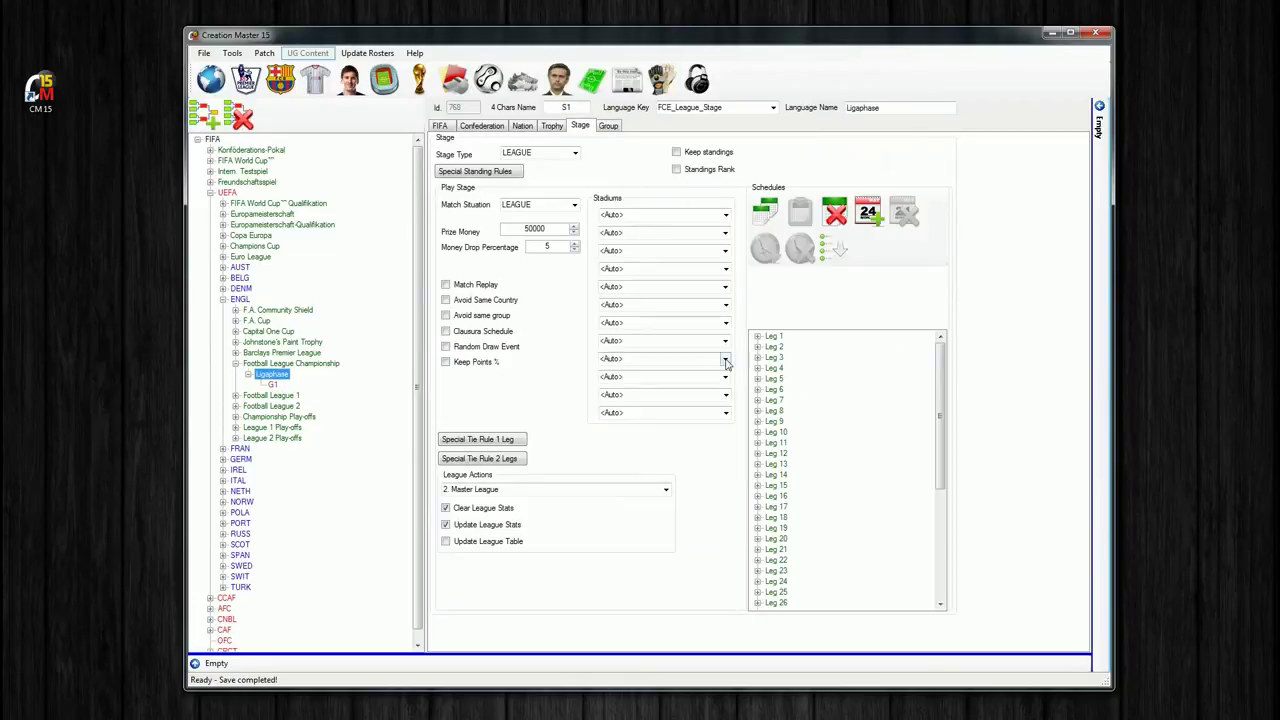
pyautogui.moveTo(941, 366); pyautogui.dragTo(996, 343)
pyautogui.click(248, 375)
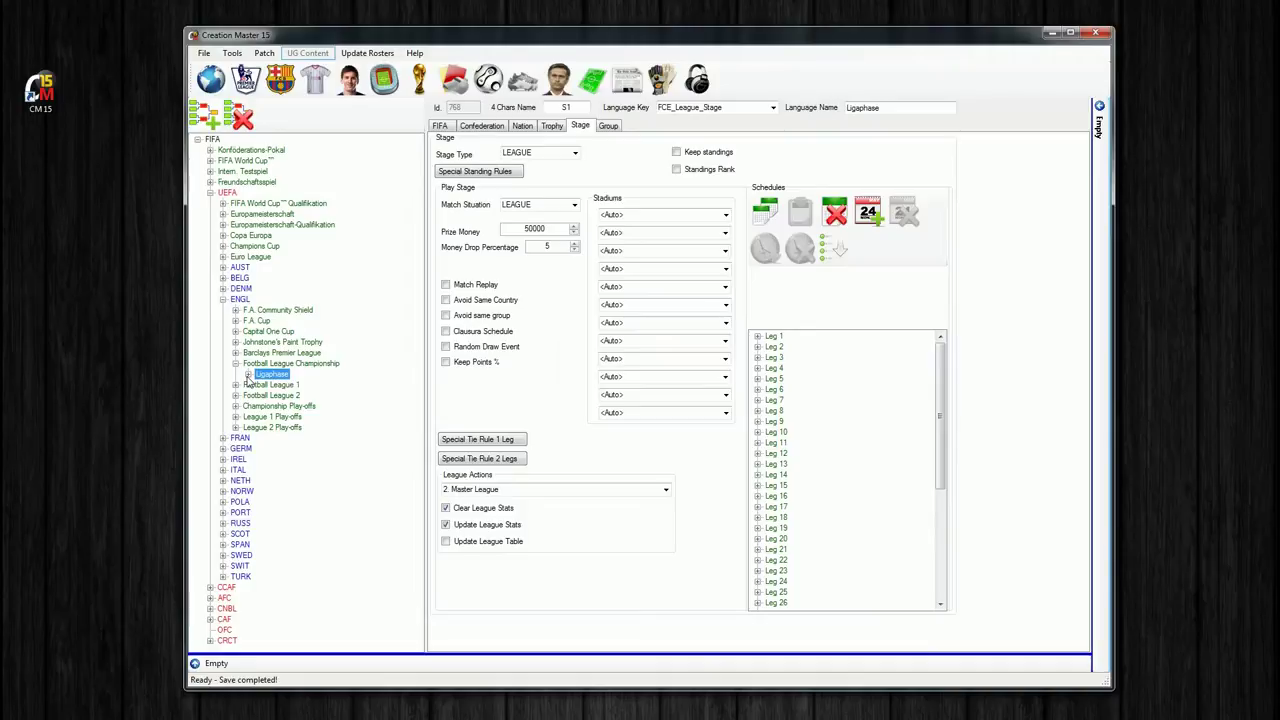
pyautogui.click(235, 364)
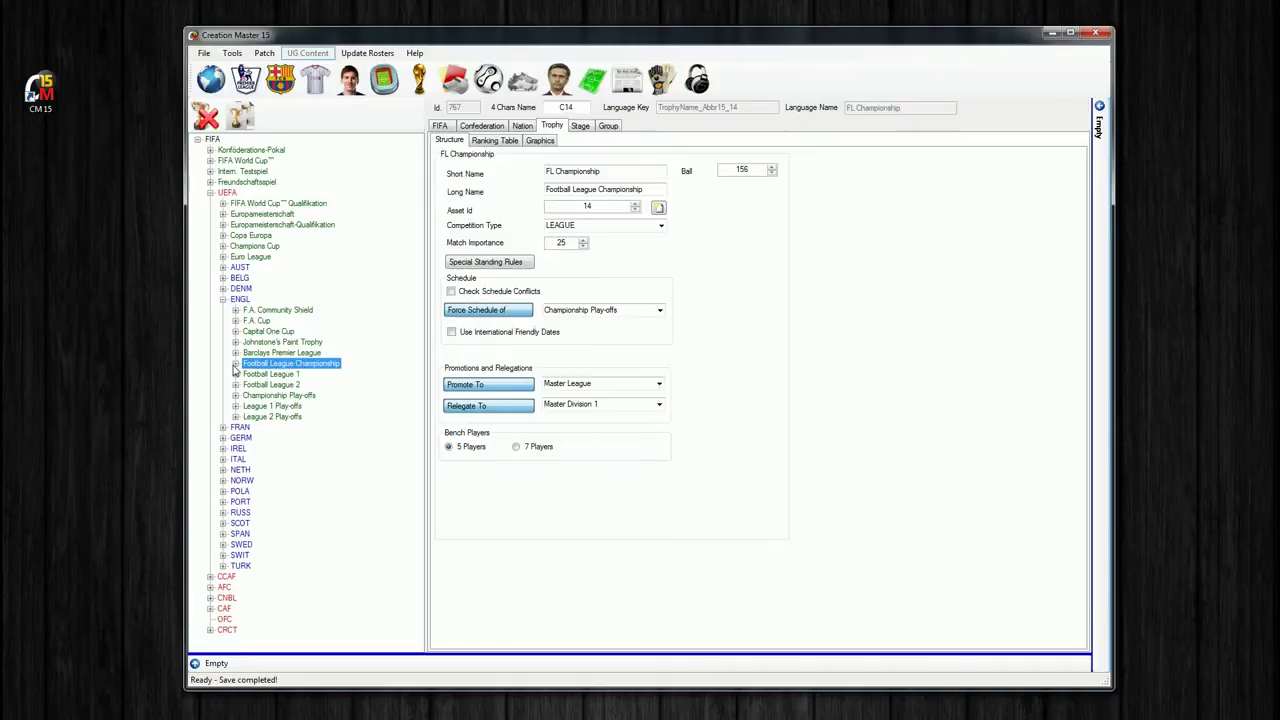
# - Set the Football League 2 trophy's short name to "Master Division 2" and its long name to "Master Division 2 - All Champions"
pyautogui.click(265, 354)
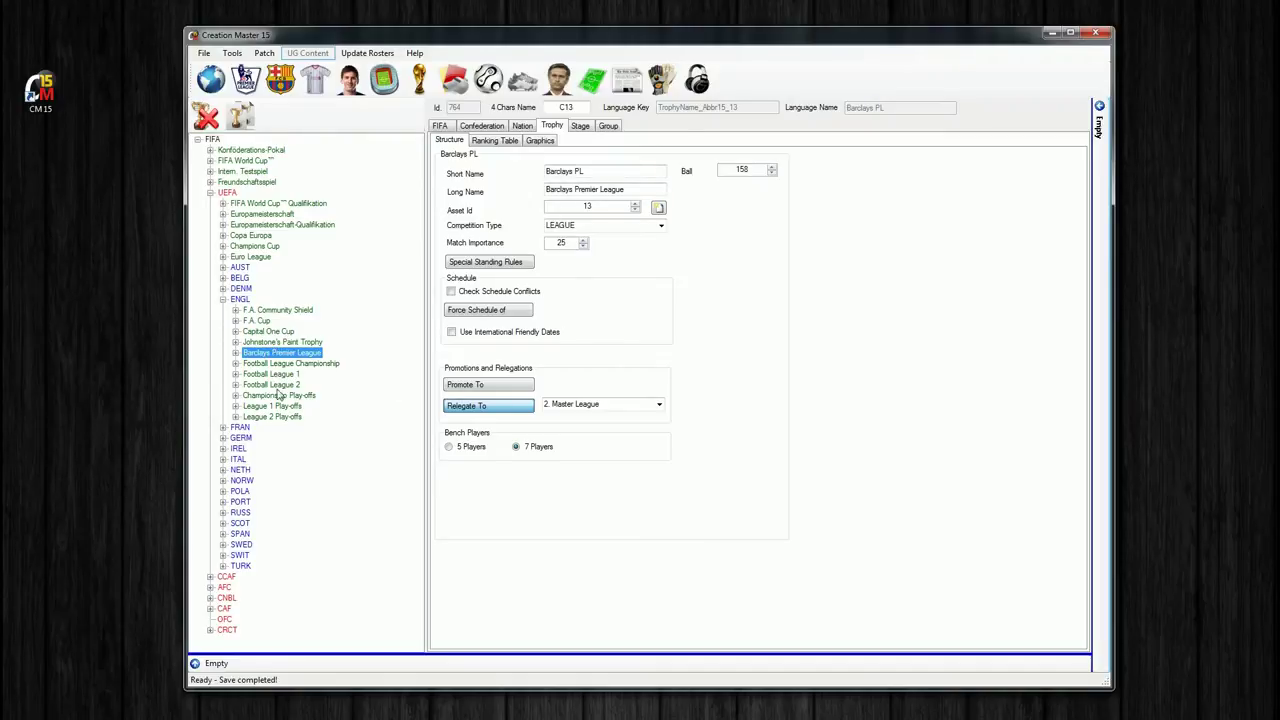
pyautogui.click(250, 385)
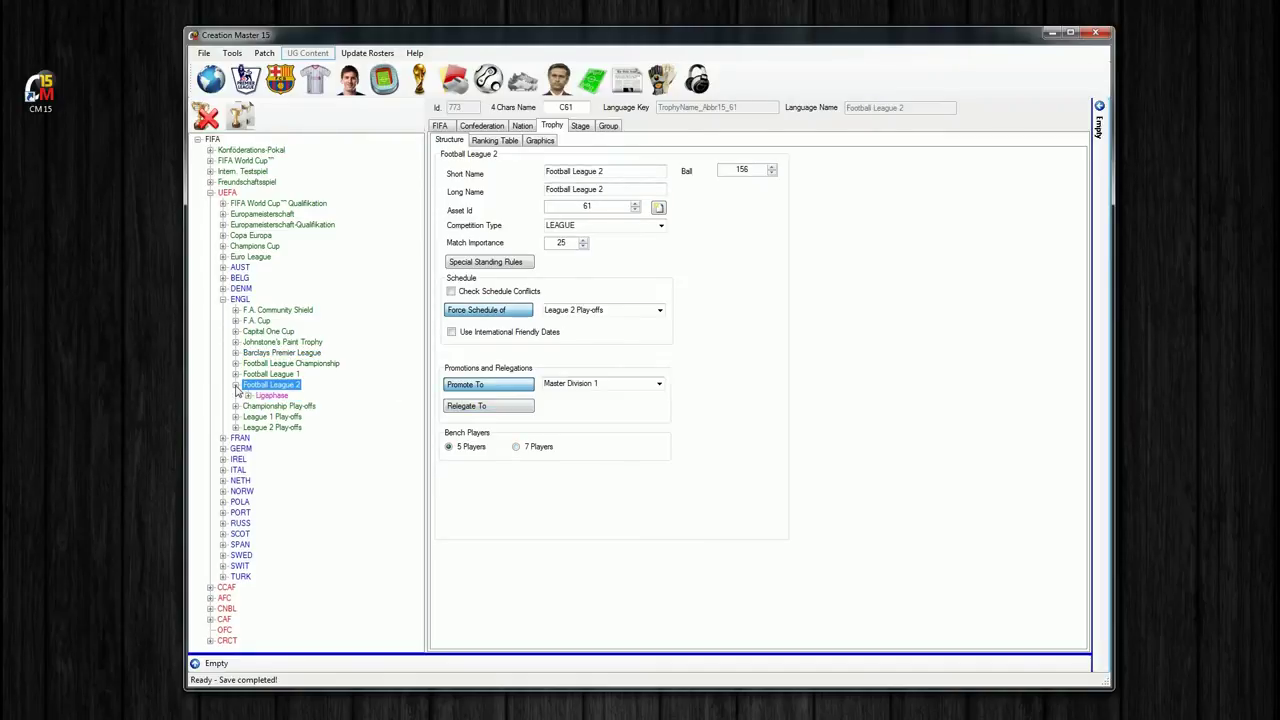
pyautogui.moveTo(620, 172); pyautogui.dragTo(517, 173)
pyautogui.write('Master Division 1 - All Champions')
pyautogui.moveTo(601, 171); pyautogui.dragTo(497, 192)
pyautogui.write('2')
pyautogui.write('Master Division 1 - All Champions')
pyautogui.click(597, 189)
pyautogui.press('BackSpace')
pyautogui.write('2')
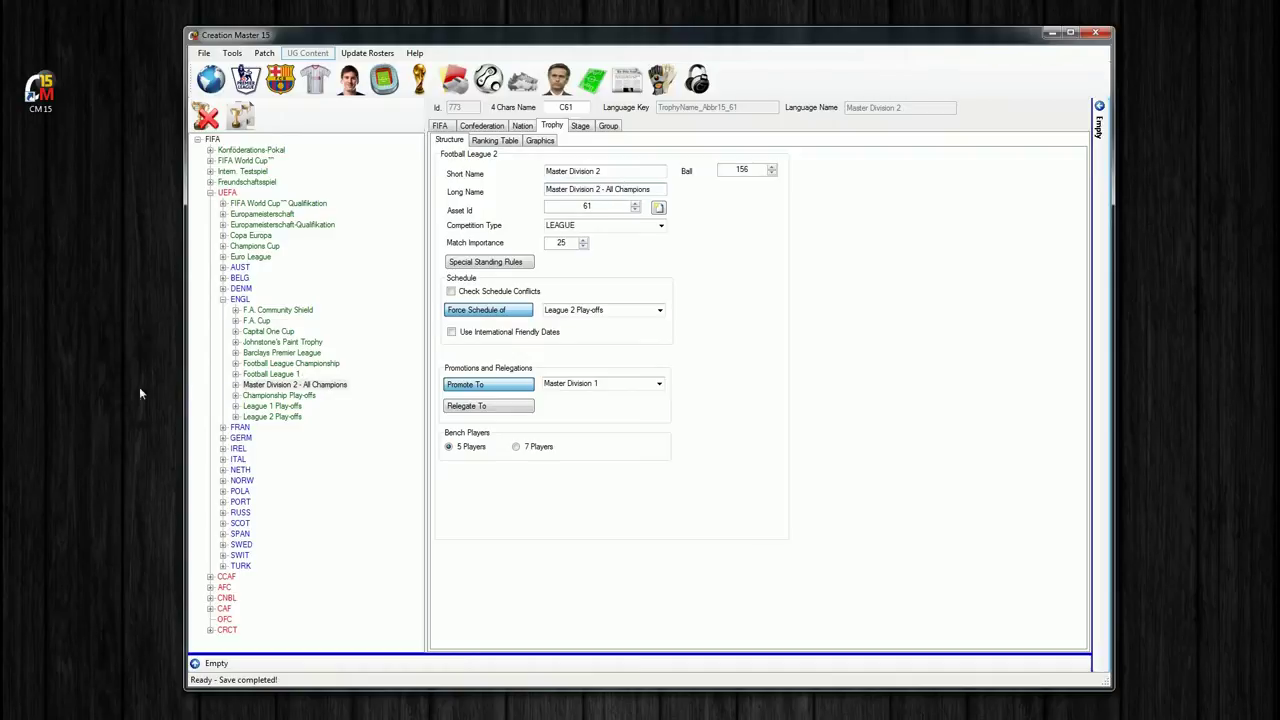
# - Examine the Master Division 2 trophy's ball setting, ranking table and graphics, including the trophy image import
pyautogui.click(303, 386)
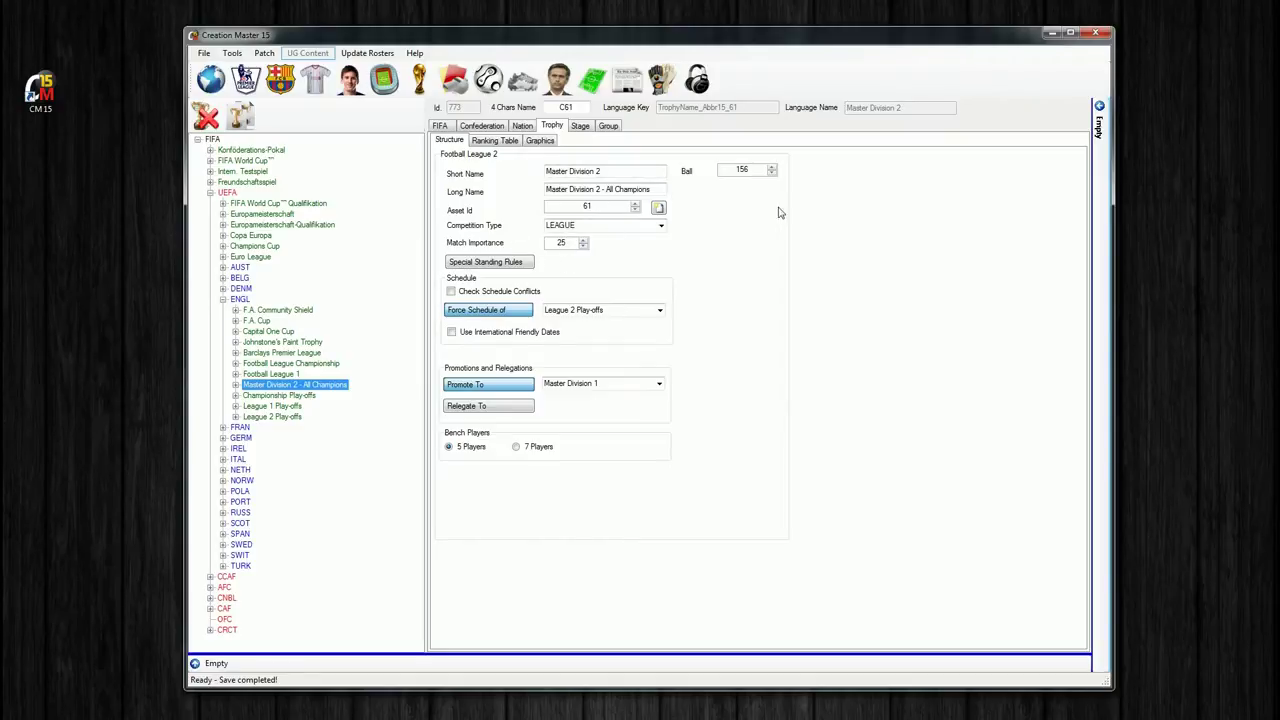
pyautogui.doubleClick(731, 170)
pyautogui.moveTo(744, 170); pyautogui.dragTo(757, 170)
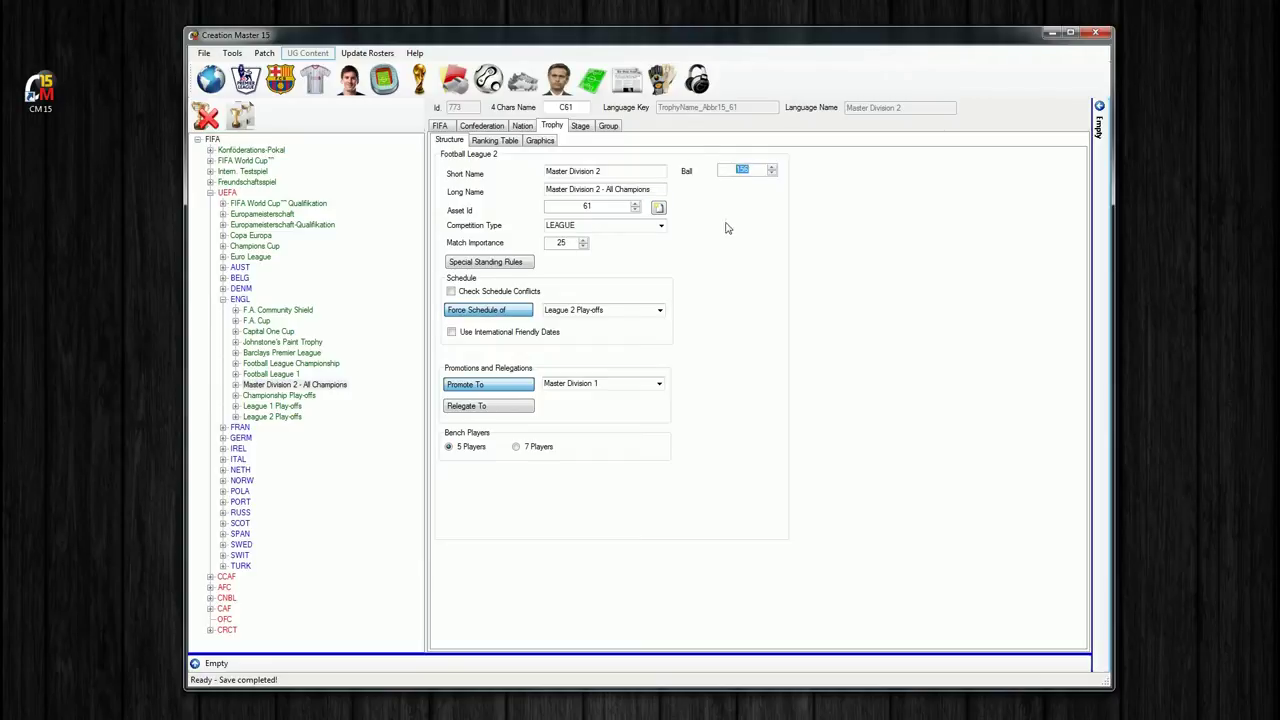
pyautogui.click(505, 141)
pyautogui.click(542, 141)
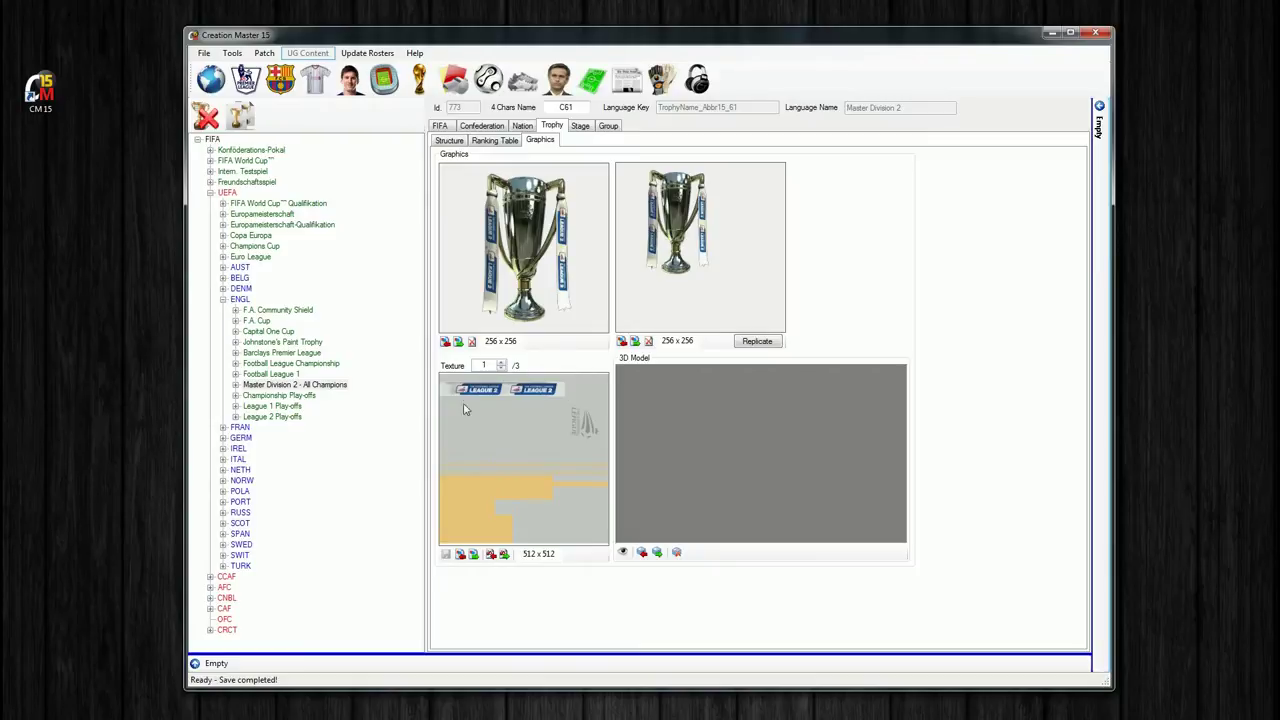
pyautogui.click(446, 342)
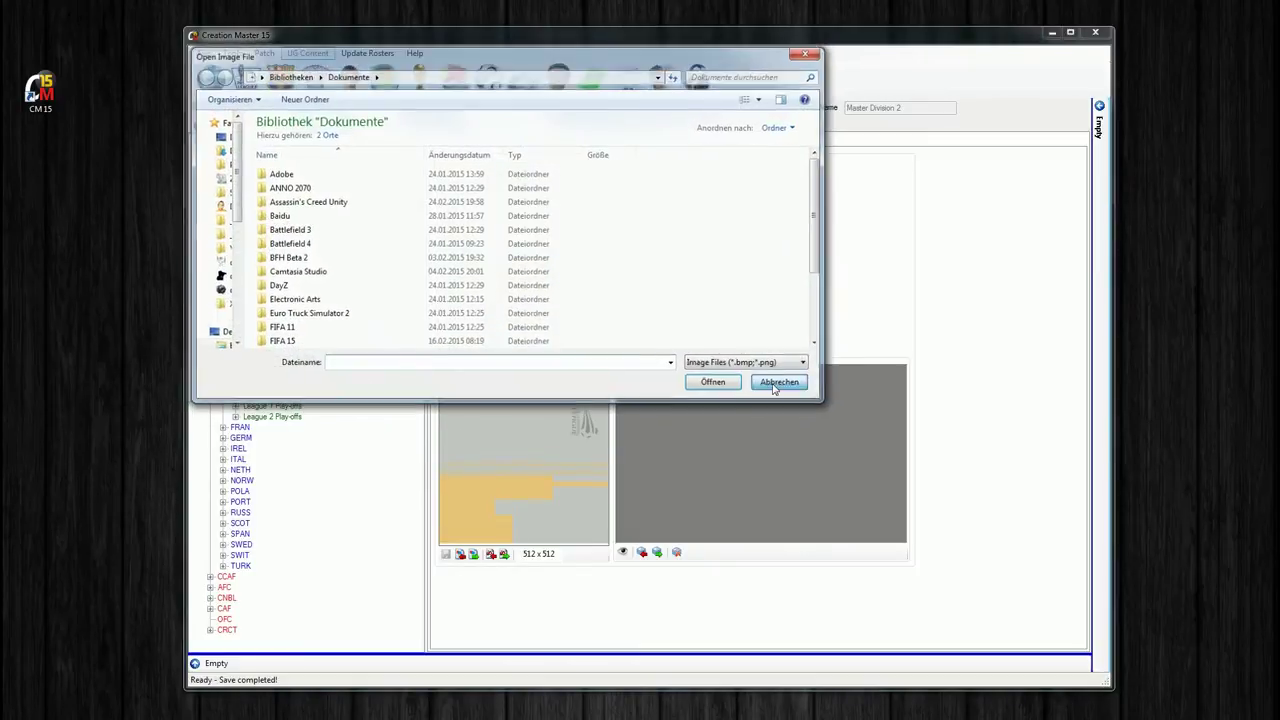
pyautogui.click(774, 380)
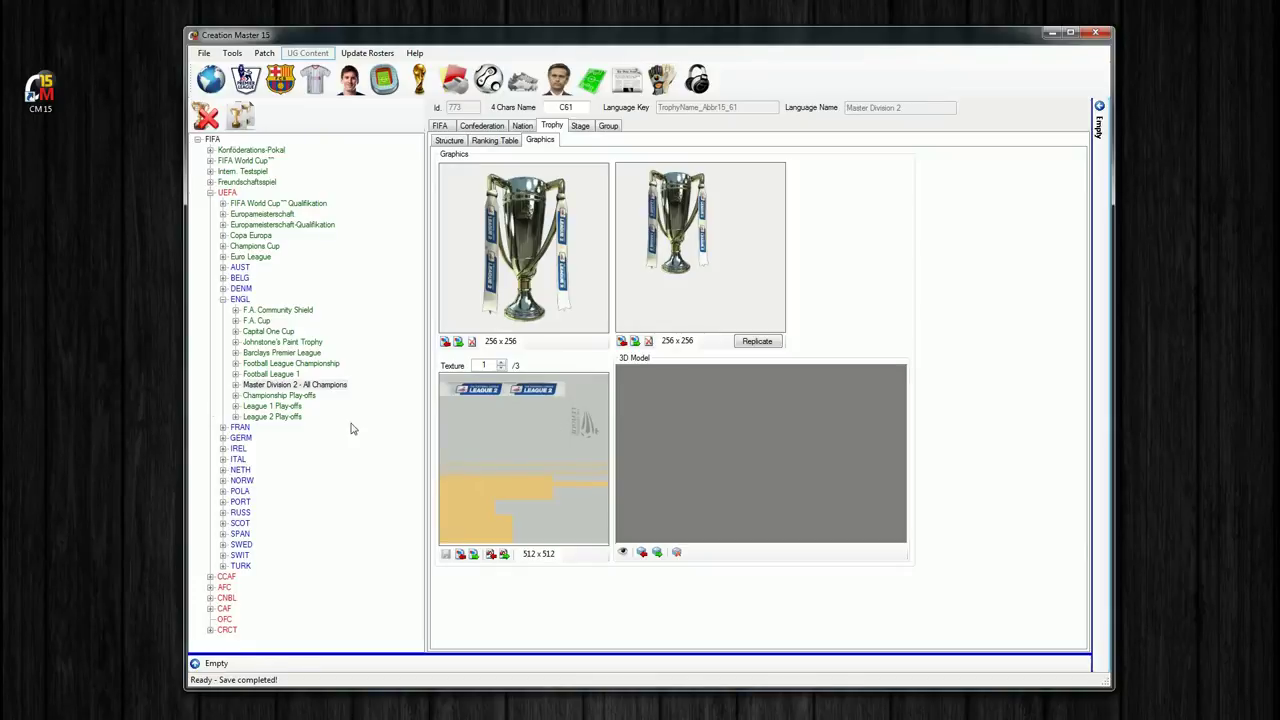
# - Set the Football League 1 trophy's short name to "Master Division 1" and its long name to "Master Division 1 - All Champions"
pyautogui.click(278, 375)
pyautogui.click(455, 142)
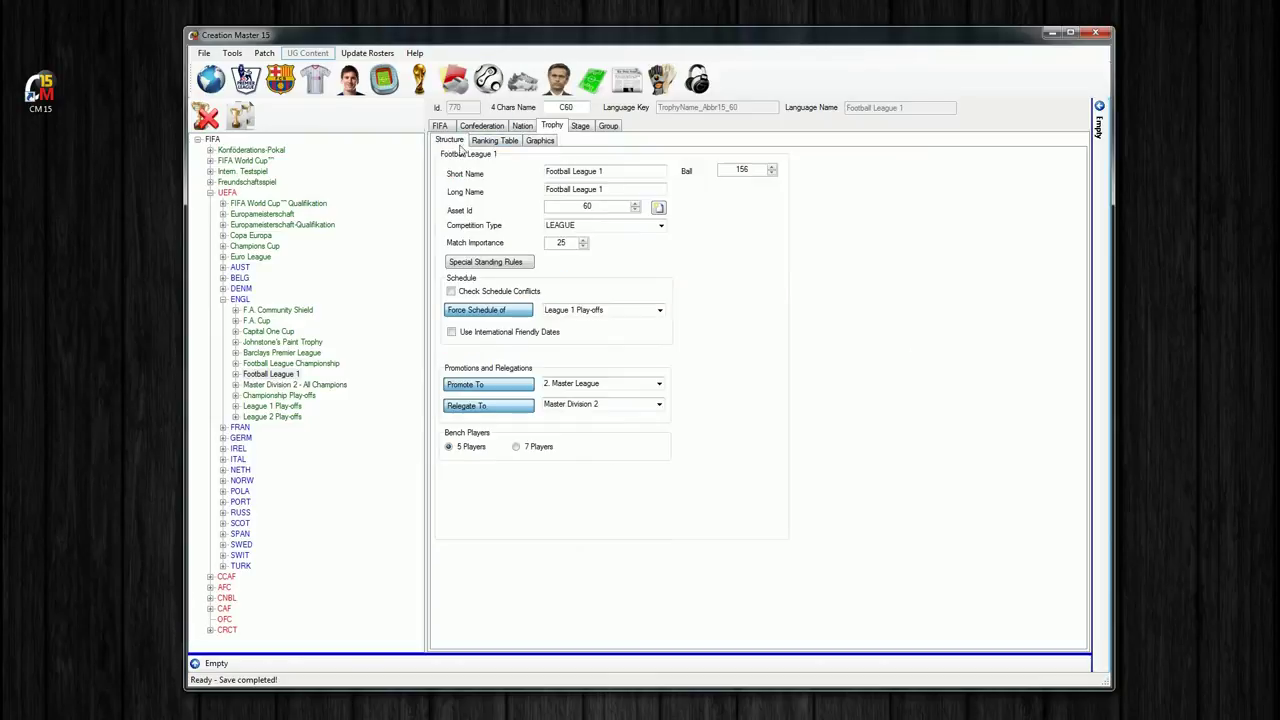
pyautogui.moveTo(614, 171); pyautogui.dragTo(502, 172)
pyautogui.write('Master Division 1 - All Champions')
pyautogui.moveTo(618, 194); pyautogui.dragTo(525, 190)
pyautogui.write('Master Division 1 - All Champions')
pyautogui.moveTo(657, 172); pyautogui.dragTo(612, 172)
pyautogui.press('BackSpace')
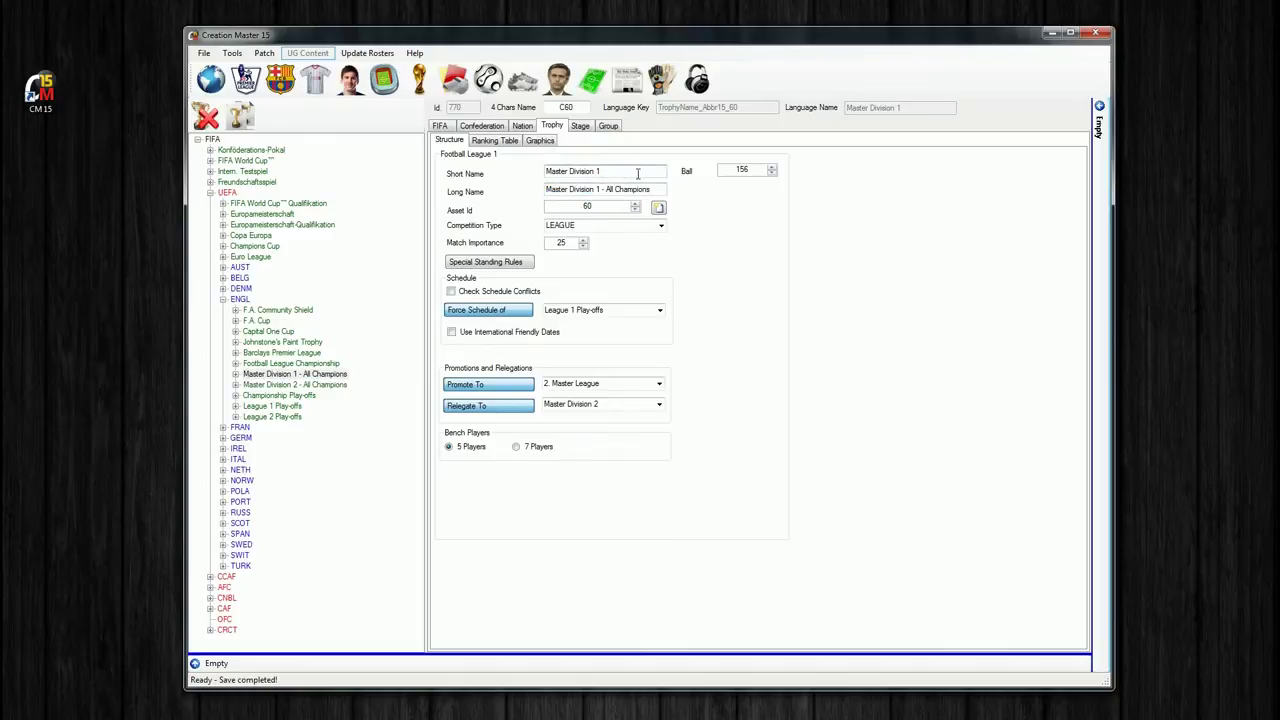
pyautogui.click(312, 385)
pyautogui.click(308, 374)
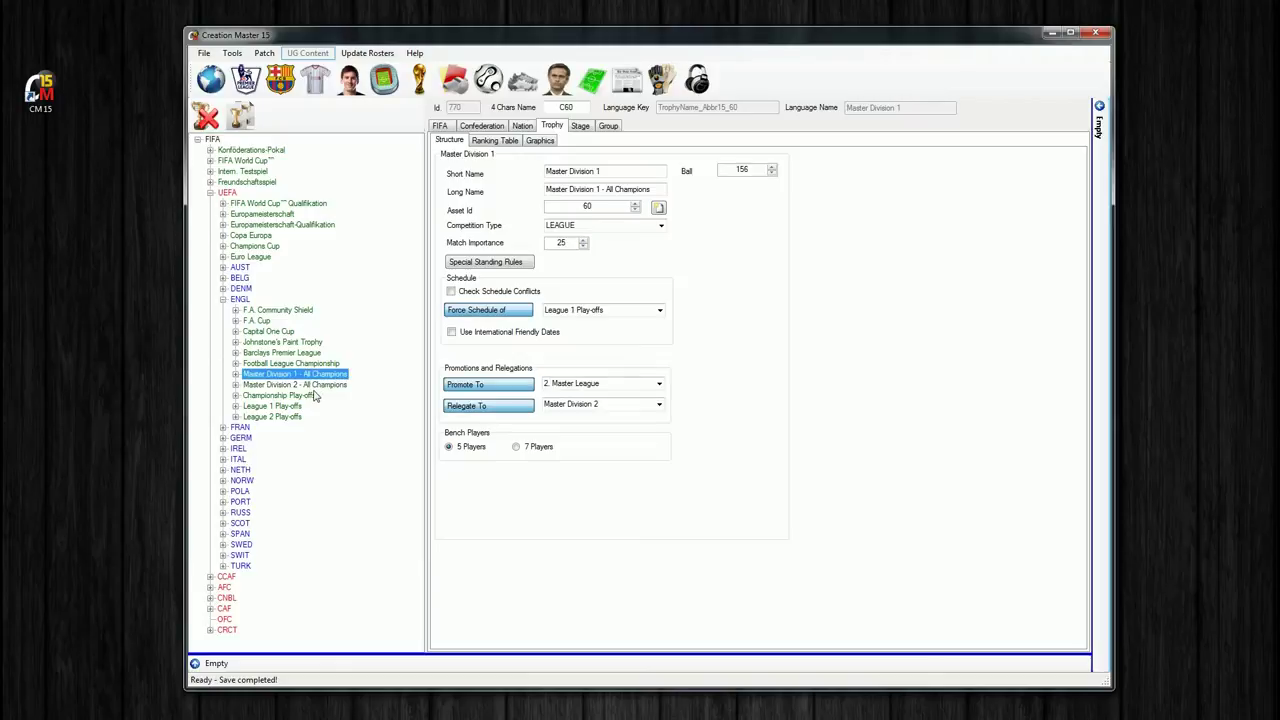
# - Enter "Master League - All Champions 2015" as the Barclays Premier League trophy's short name and copy the text
pyautogui.click(280, 354)
pyautogui.click(236, 354)
pyautogui.click(236, 354)
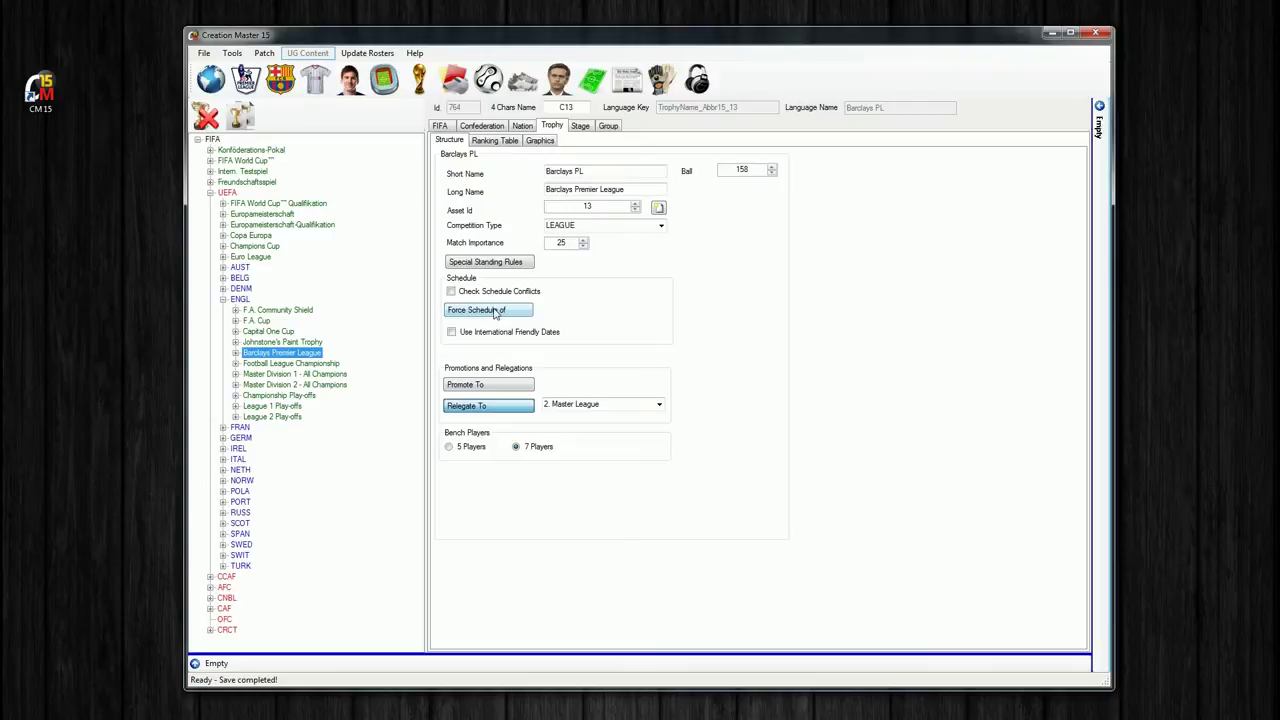
pyautogui.moveTo(603, 171)
pyautogui.mouseDown()
pyautogui.moveTo(518, 170)
pyautogui.moveTo(600, 171)
pyautogui.mouseUp()
pyautogui.write('Master Division 1 - All Champions')
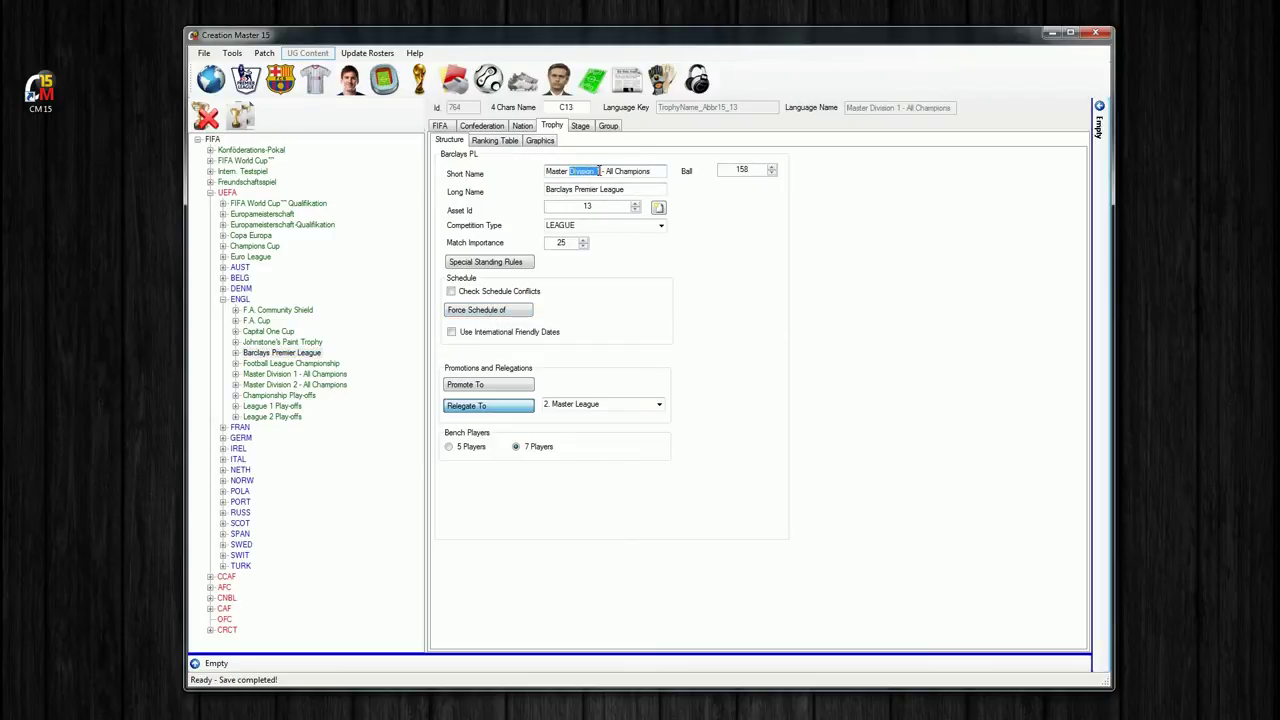
pyautogui.write('League')
pyautogui.click(650, 173)
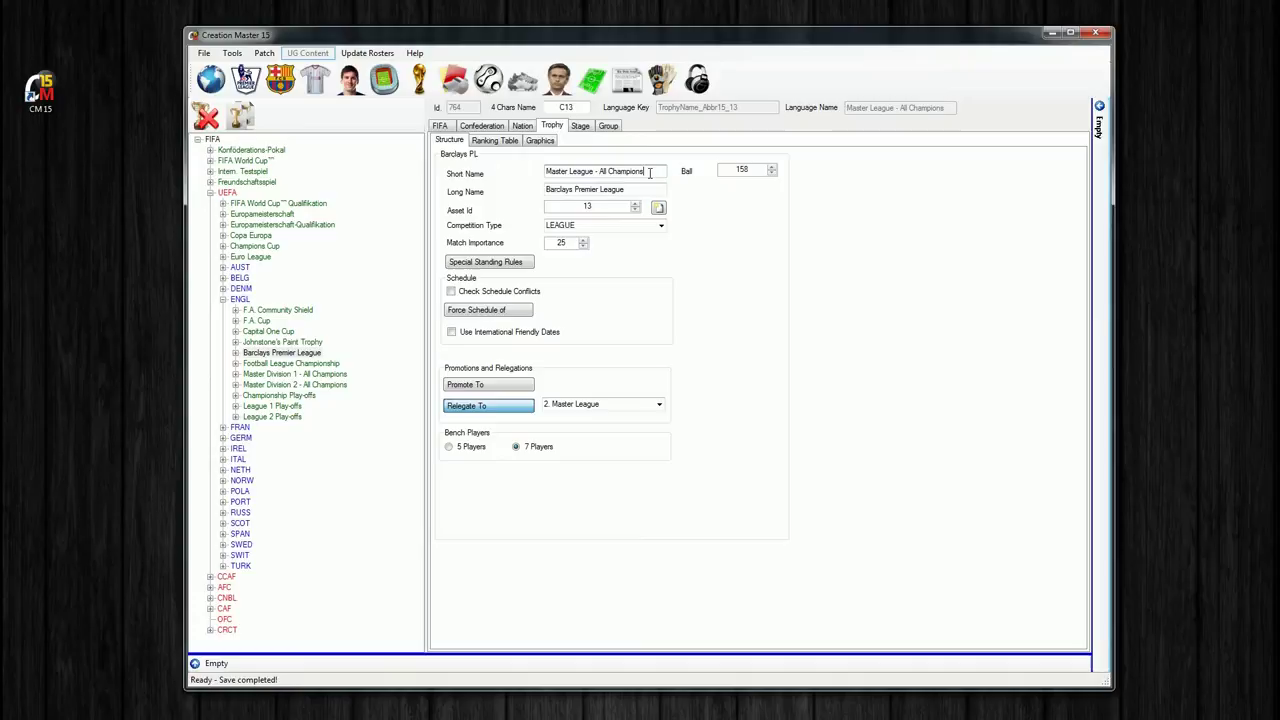
pyautogui.hotkey('ctrl', 'a')
pyautogui.hotkey('ctrl', 'c')
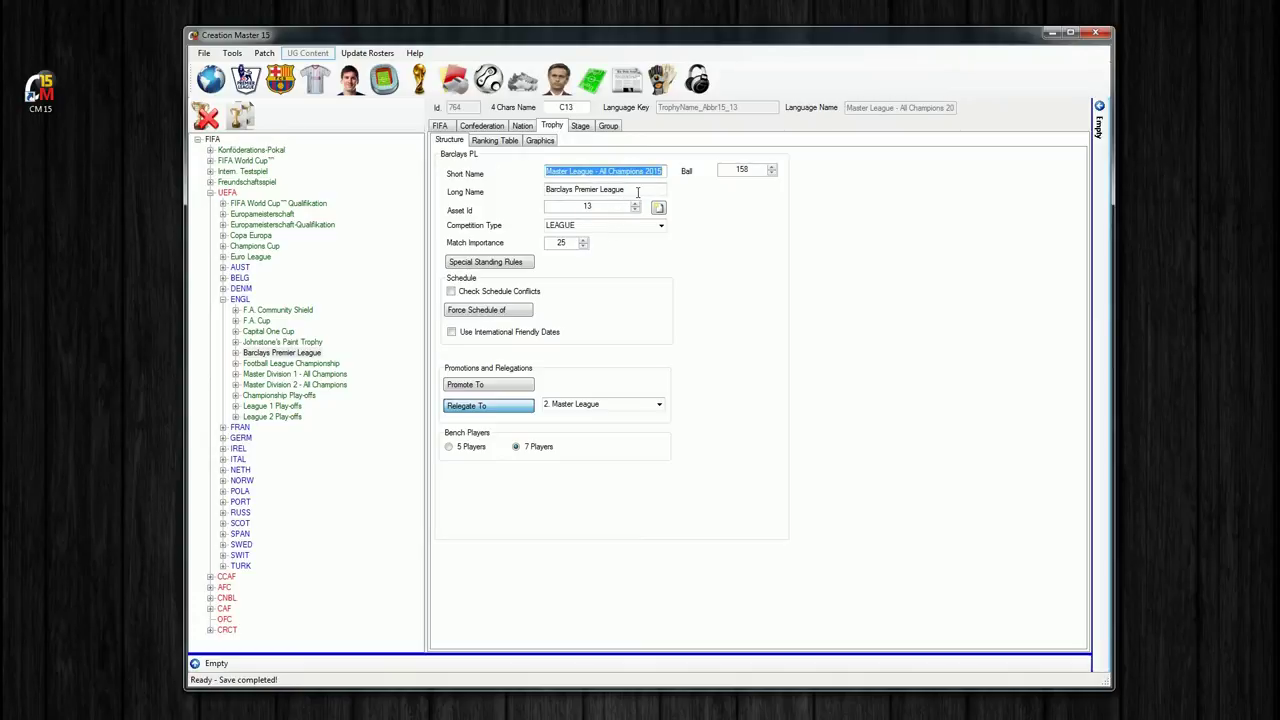
# - Set the Barclays Premier League trophy's long name to "Master League - All Champions 2015" and shorten its short name to "Master League"
pyautogui.click(637, 192)
pyautogui.hotkey('ctrl', 'a')
pyautogui.hotkey('ctrl', 'v')
pyautogui.moveTo(597, 171); pyautogui.dragTo(690, 172)
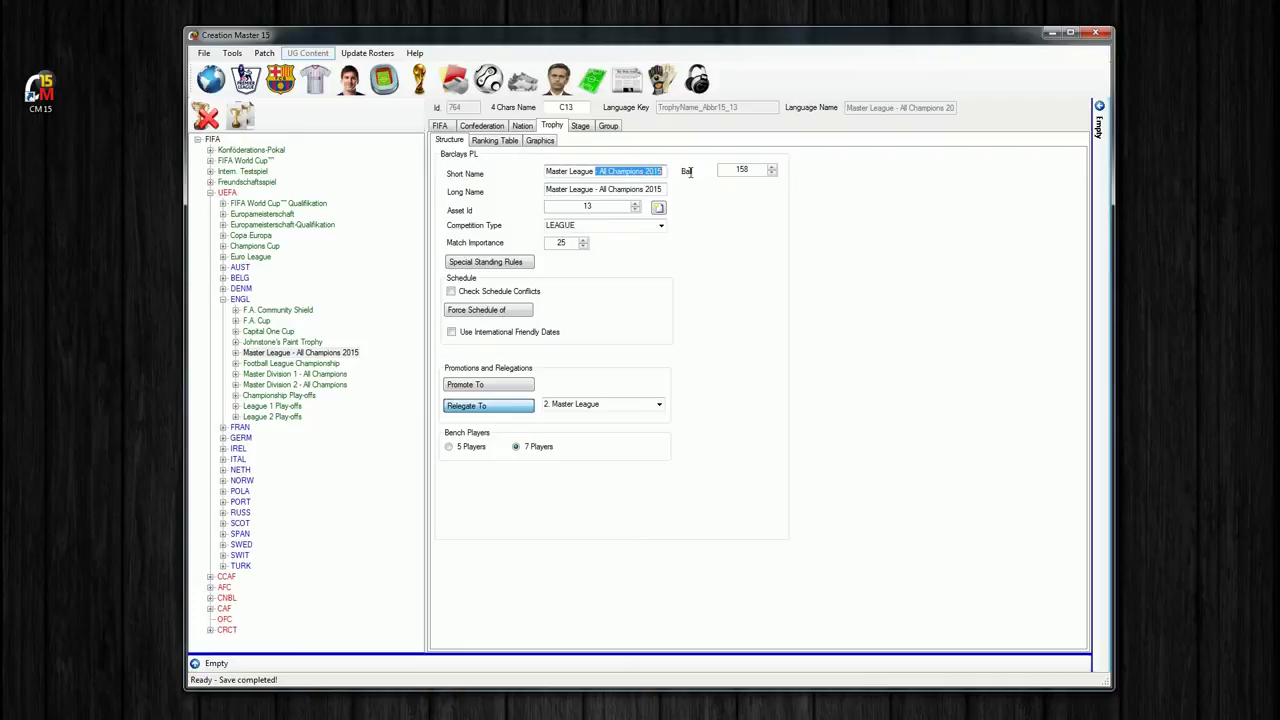
pyautogui.press('BackSpace')
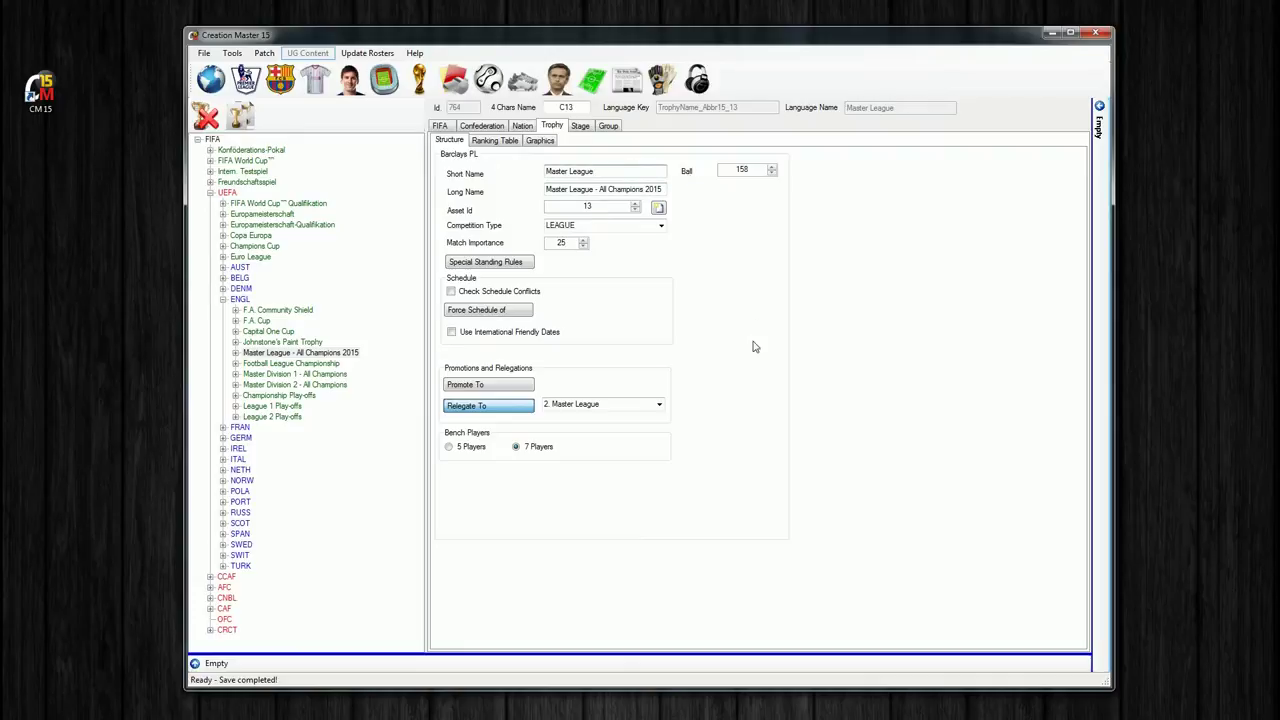
# - Set the Football League Championship trophy's short name to "2. Master League" and its long name to "2. Master League - All Champions 2015"
pyautogui.click(292, 364)
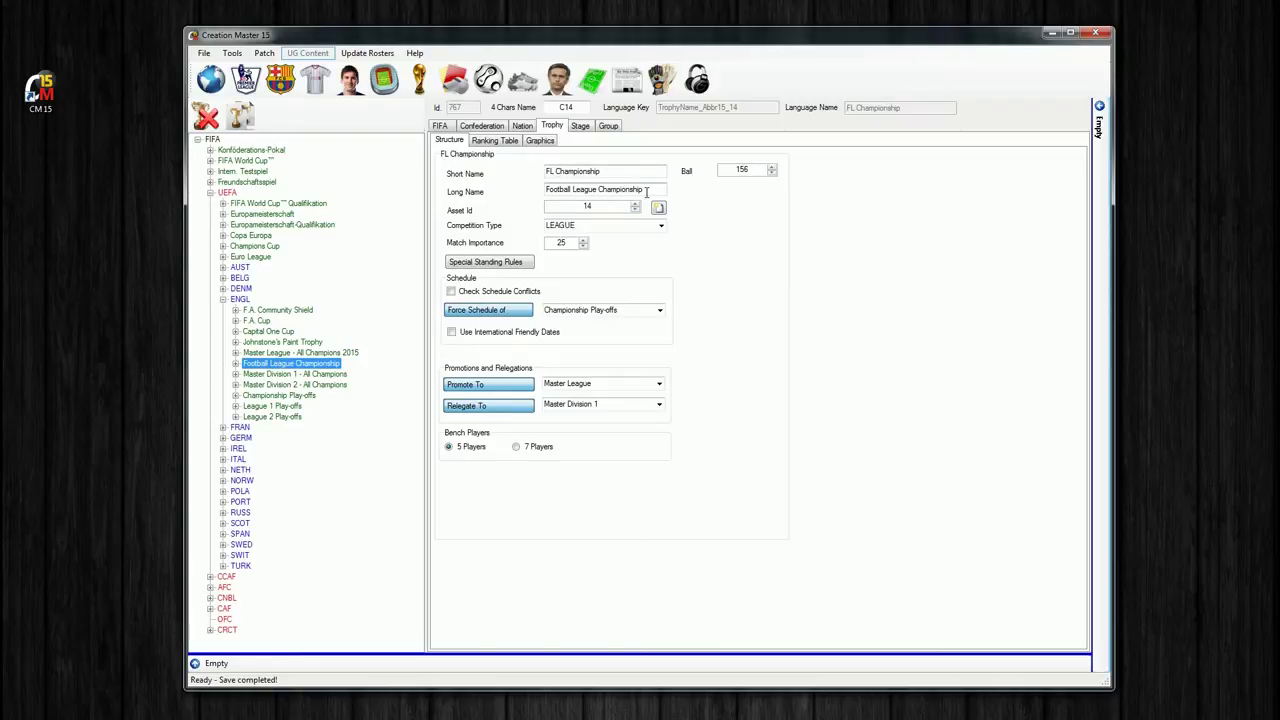
pyautogui.moveTo(630, 172); pyautogui.dragTo(540, 174)
pyautogui.hotkey('ctrl', 'v')
pyautogui.click(547, 171)
pyautogui.write('2.')
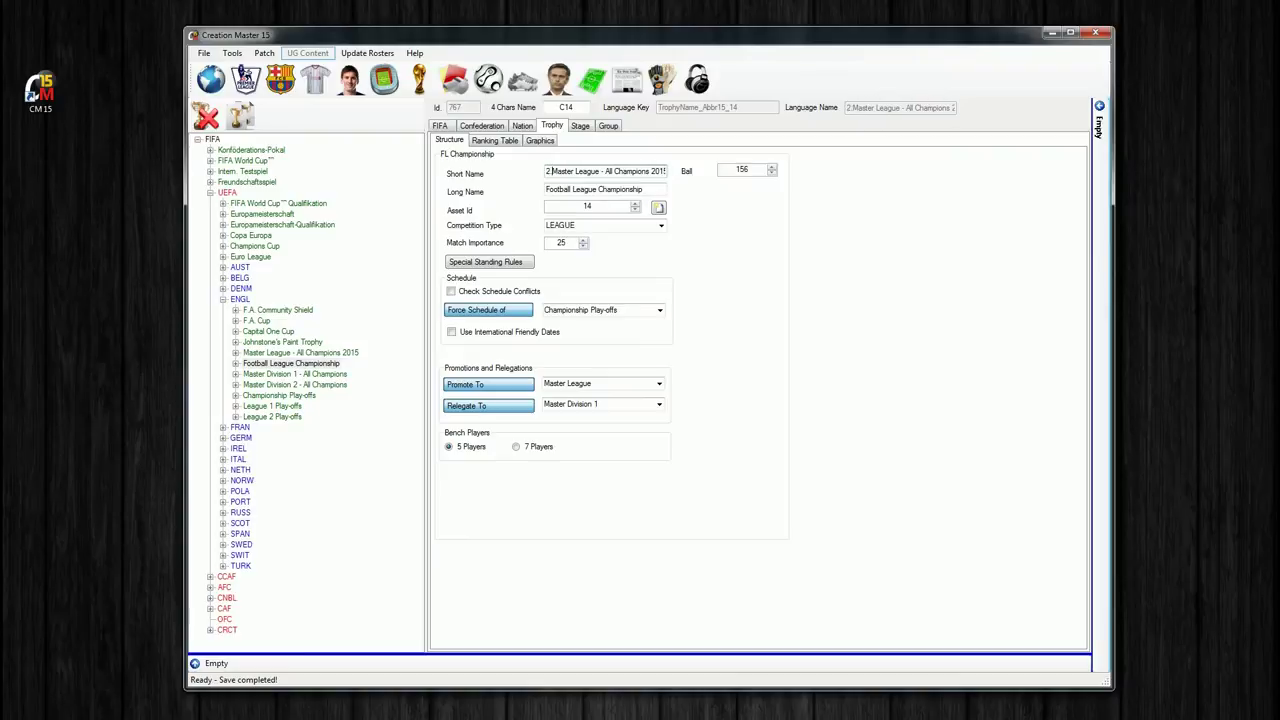
pyautogui.moveTo(603, 171); pyautogui.dragTo(770, 168)
pyautogui.press('BackSpace')
pyautogui.moveTo(650, 188); pyautogui.dragTo(548, 189)
pyautogui.hotkey('ctrl', 'v')
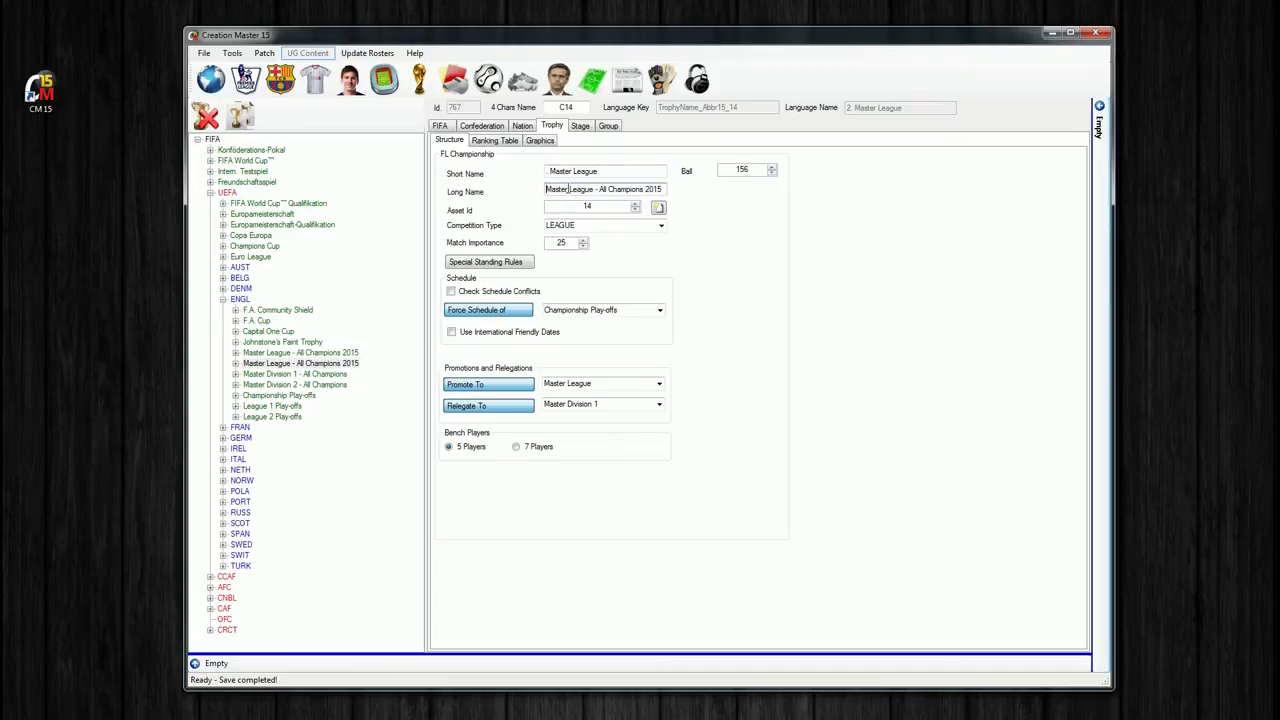
pyautogui.write('2.')
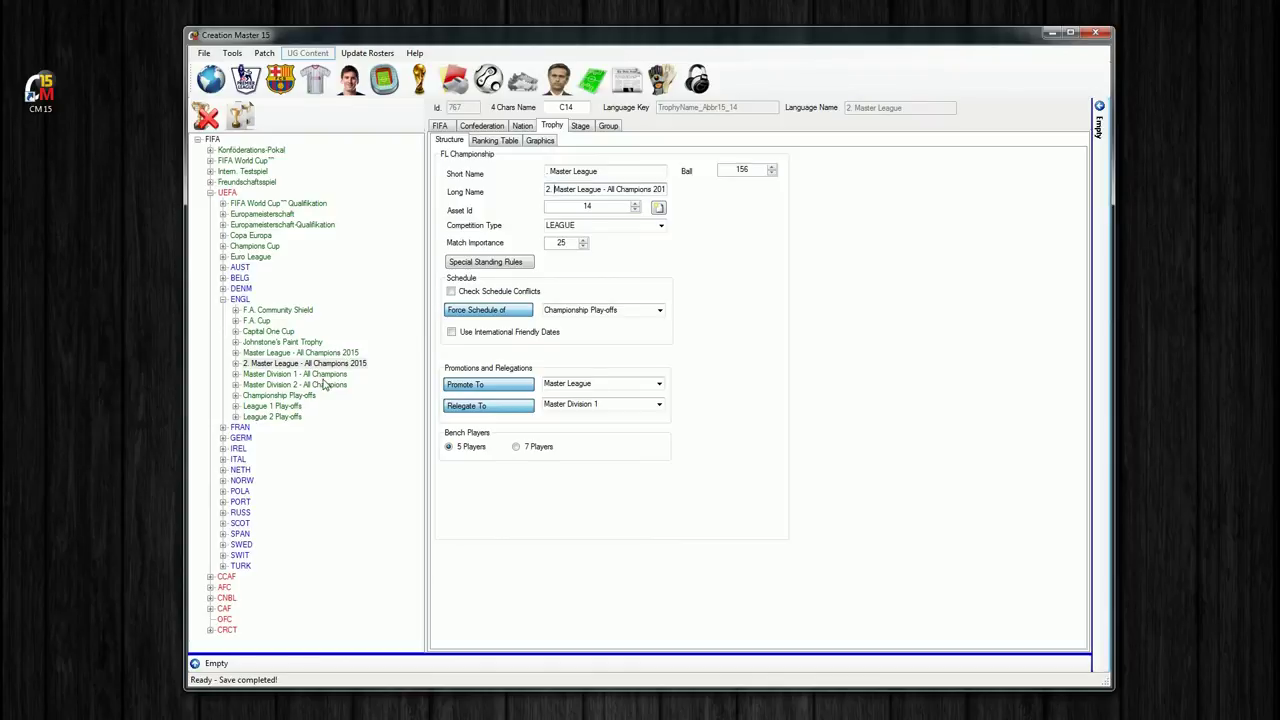
# - Set the Championship Play-offs trophy's short name to "ML Playoff" and its long name to "Master League Play-offs"
pyautogui.click(278, 395)
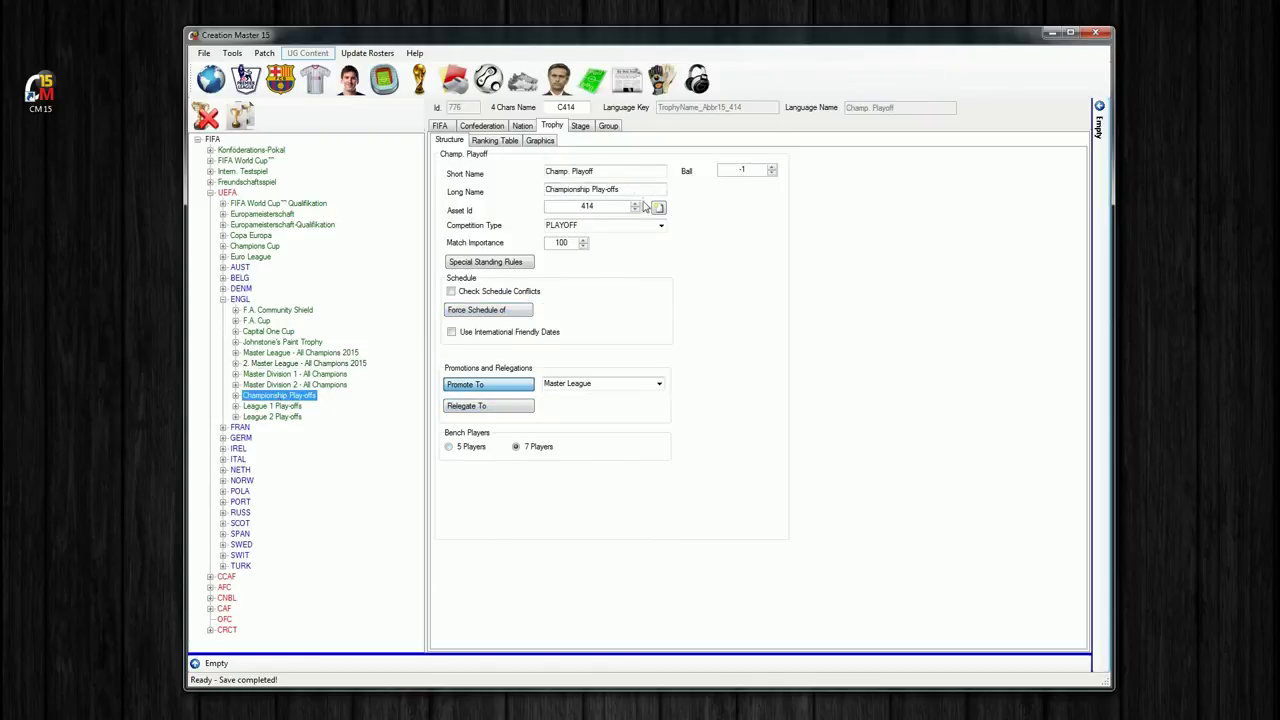
pyautogui.moveTo(572, 171); pyautogui.dragTo(540, 171)
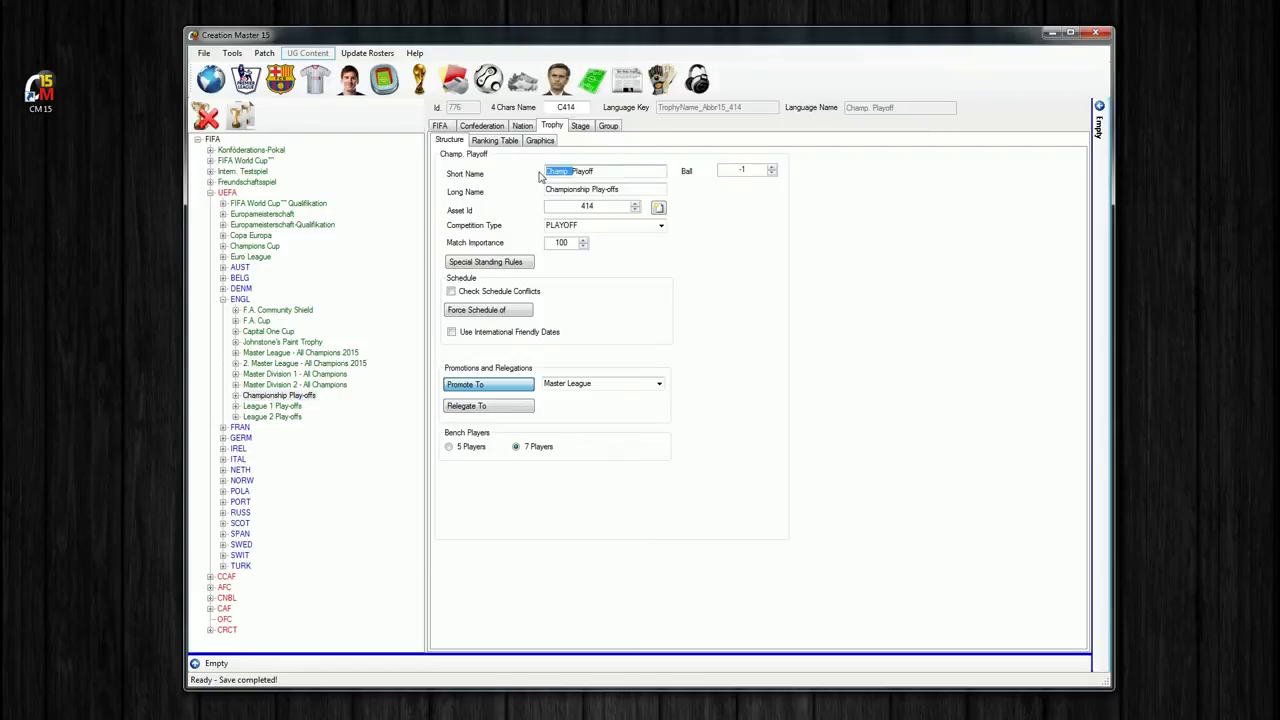
pyautogui.write('ML')
pyautogui.moveTo(593, 189); pyautogui.dragTo(507, 196)
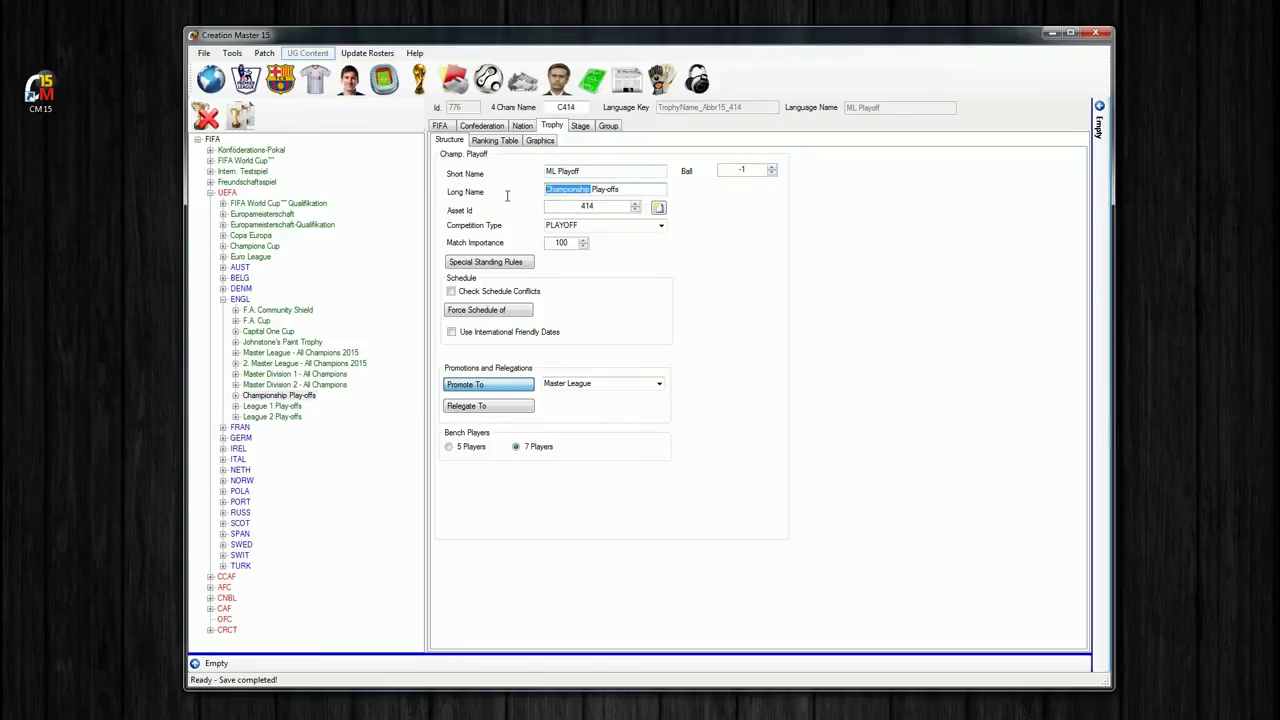
pyautogui.hotkey('ctrl', 'v')
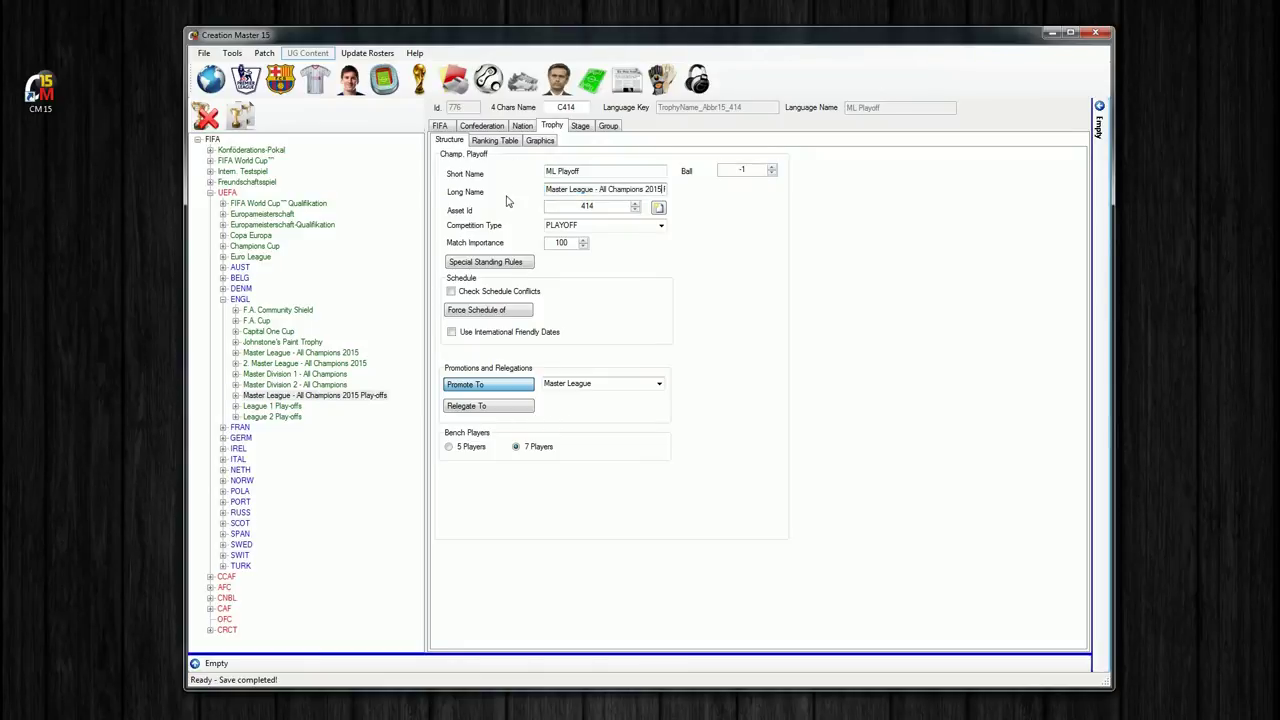
pyautogui.moveTo(595, 189); pyautogui.dragTo(666, 190)
pyautogui.press('BackSpace')
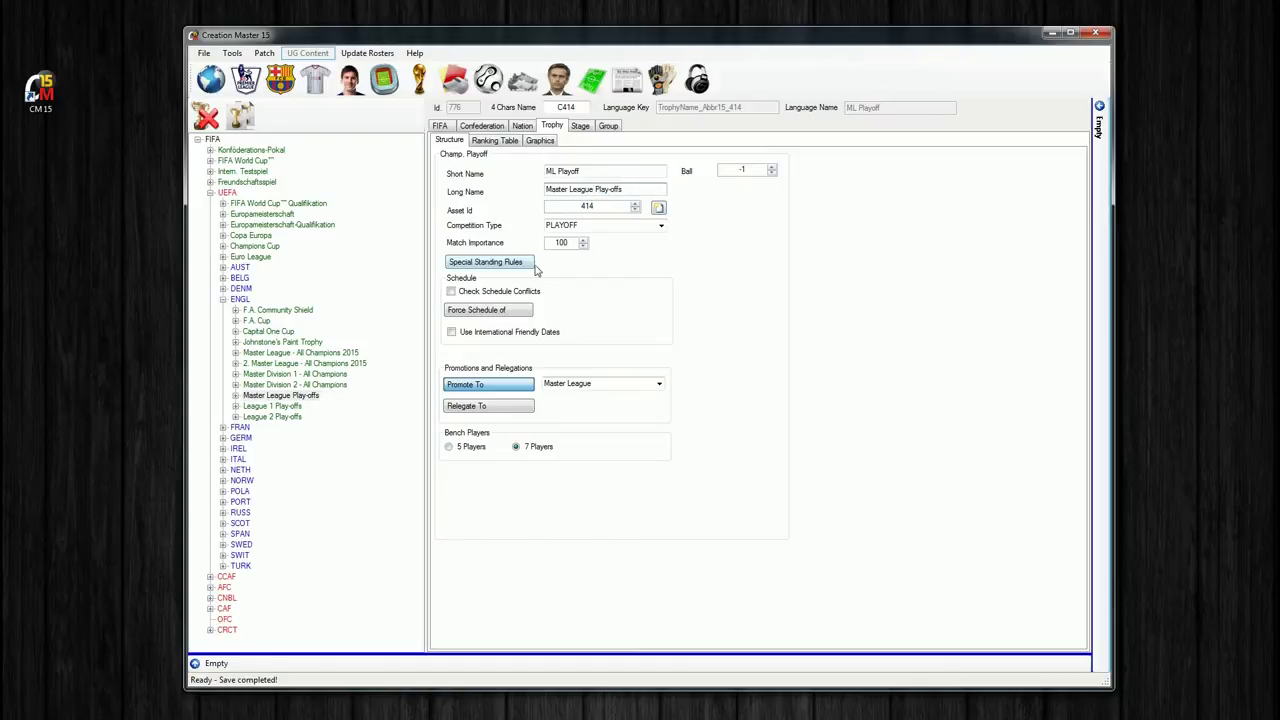
# - Set the League 1 Play-offs trophy's short name to "Division 1 Playoff" and its long name to "Division1 Play-offs"
pyautogui.click(287, 407)
pyautogui.moveTo(566, 172); pyautogui.dragTo(531, 171)
pyautogui.write('division 1')
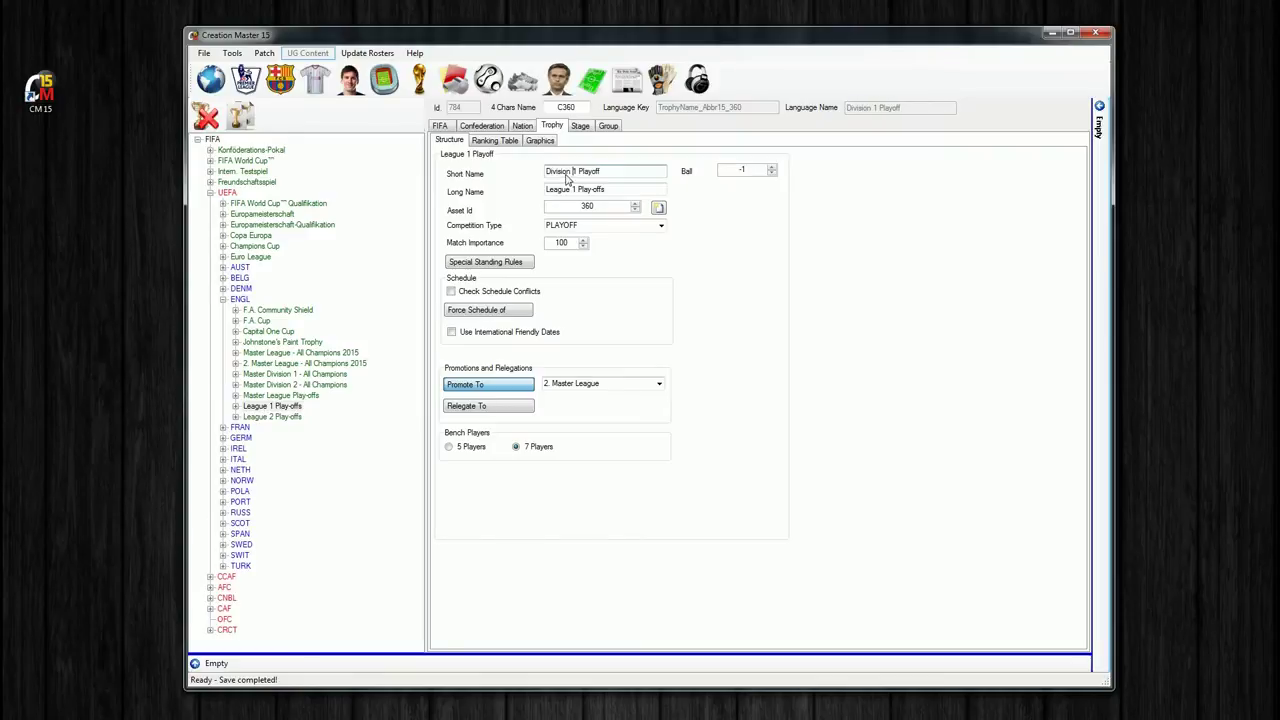
pyautogui.doubleClick(568, 189)
pyautogui.write('Division')
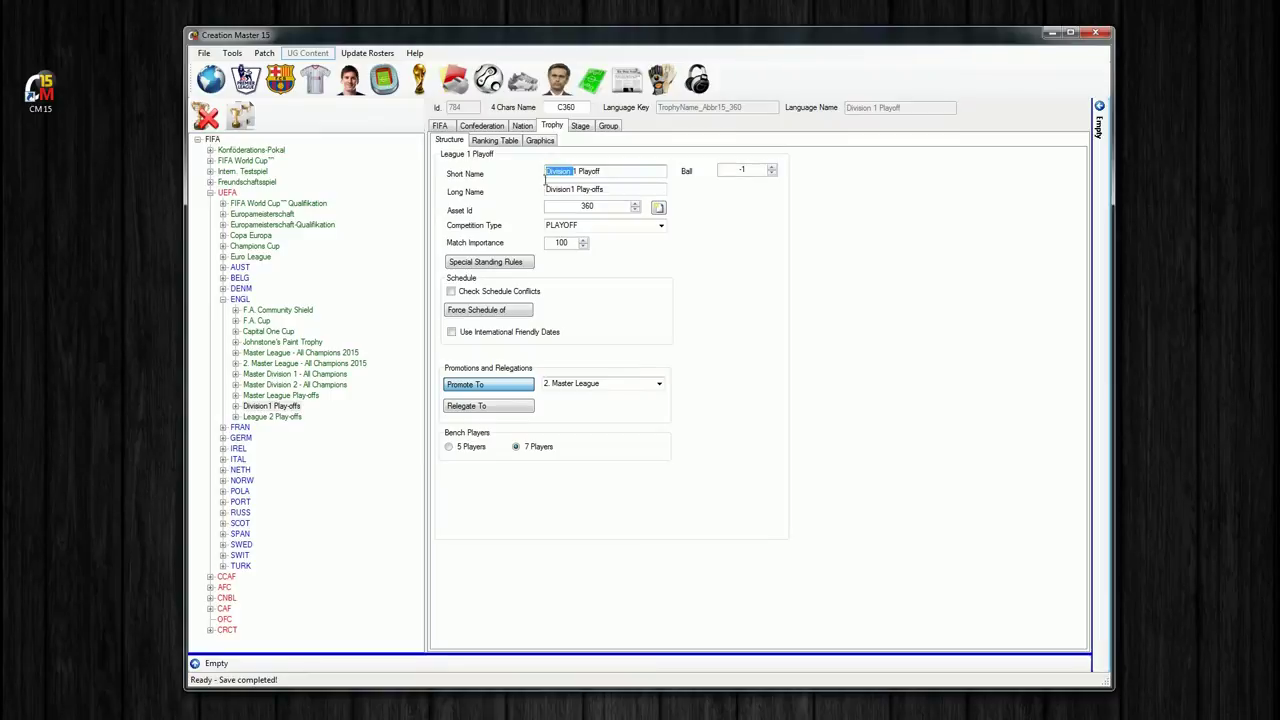
# - Rename the League 2 Play-offs trophy to short name "Division 2 Playoff" and long name "Division 2 Play-offs", and save the database
pyautogui.click(271, 416)
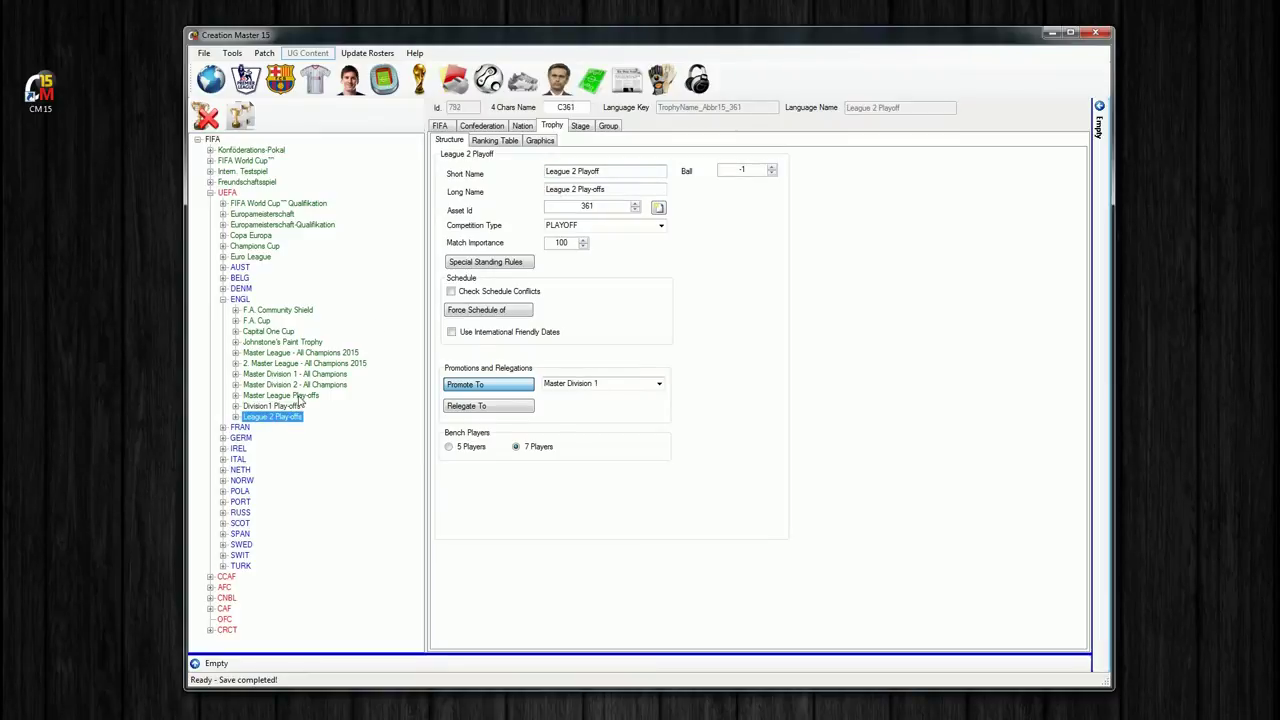
pyautogui.doubleClick(572, 171)
pyautogui.write('Division')
pyautogui.doubleClick(570, 189)
pyautogui.write('Division')
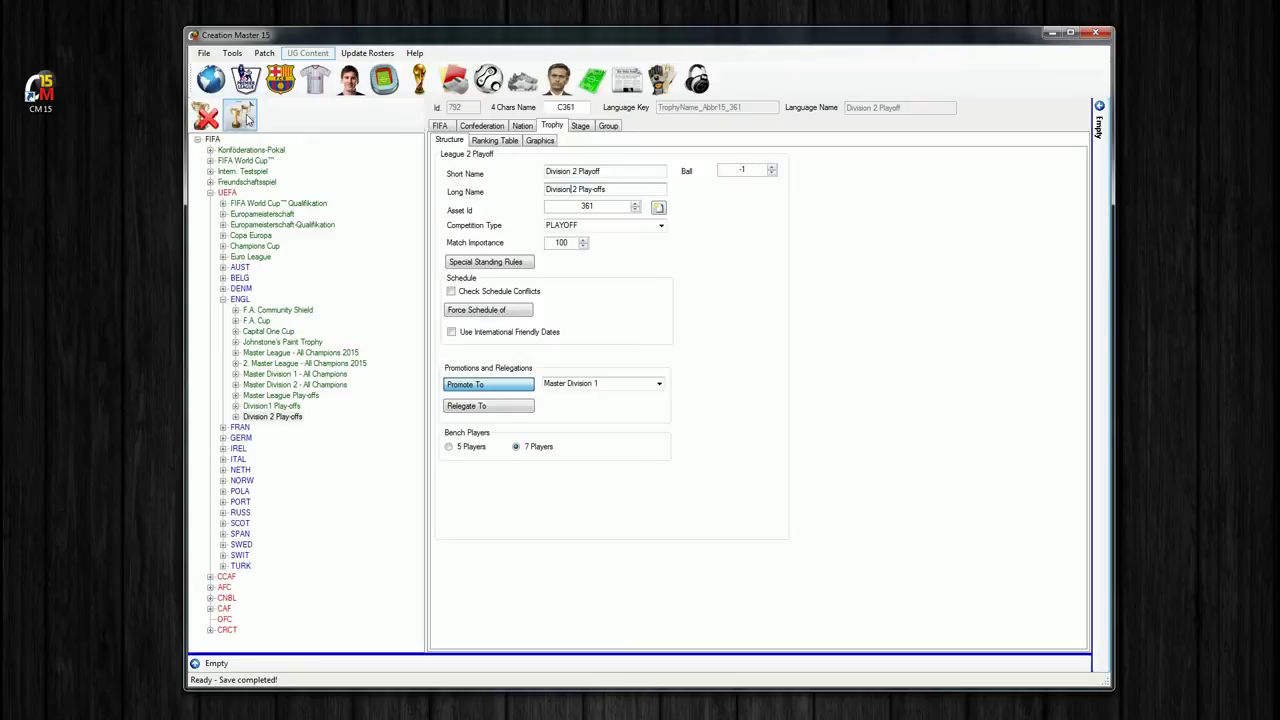
pyautogui.click(204, 54)
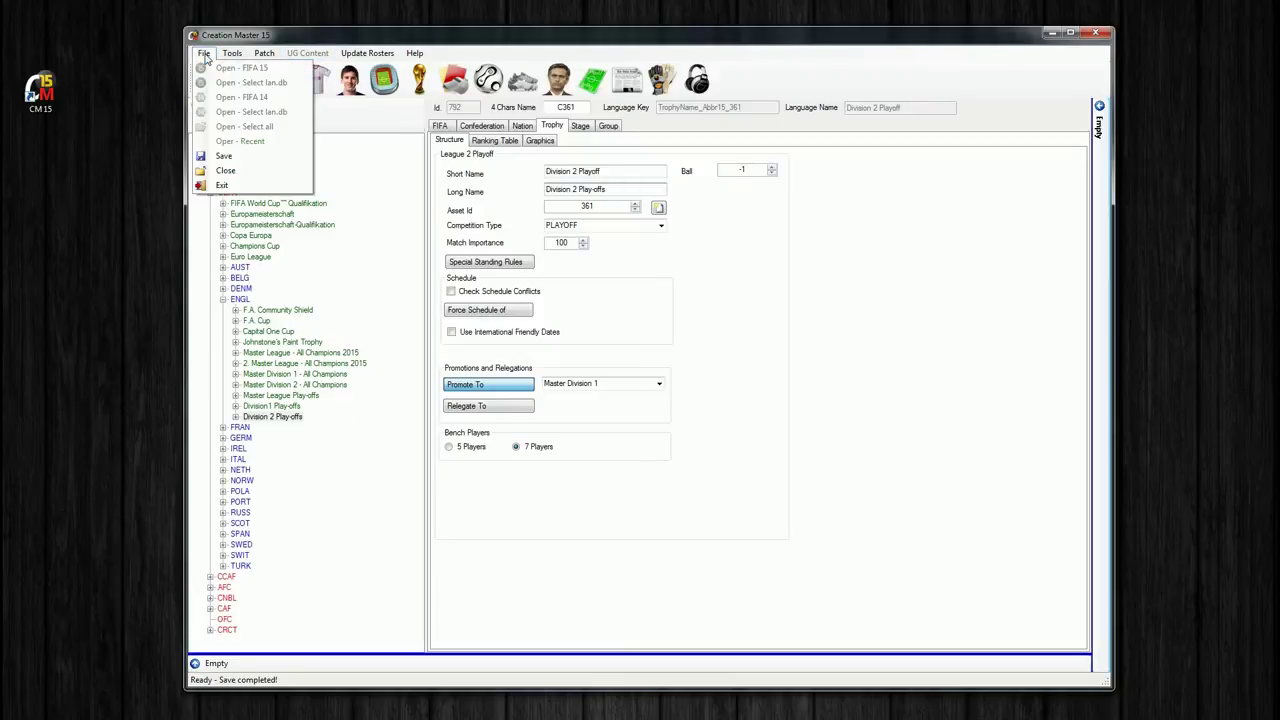
pyautogui.click(244, 156)
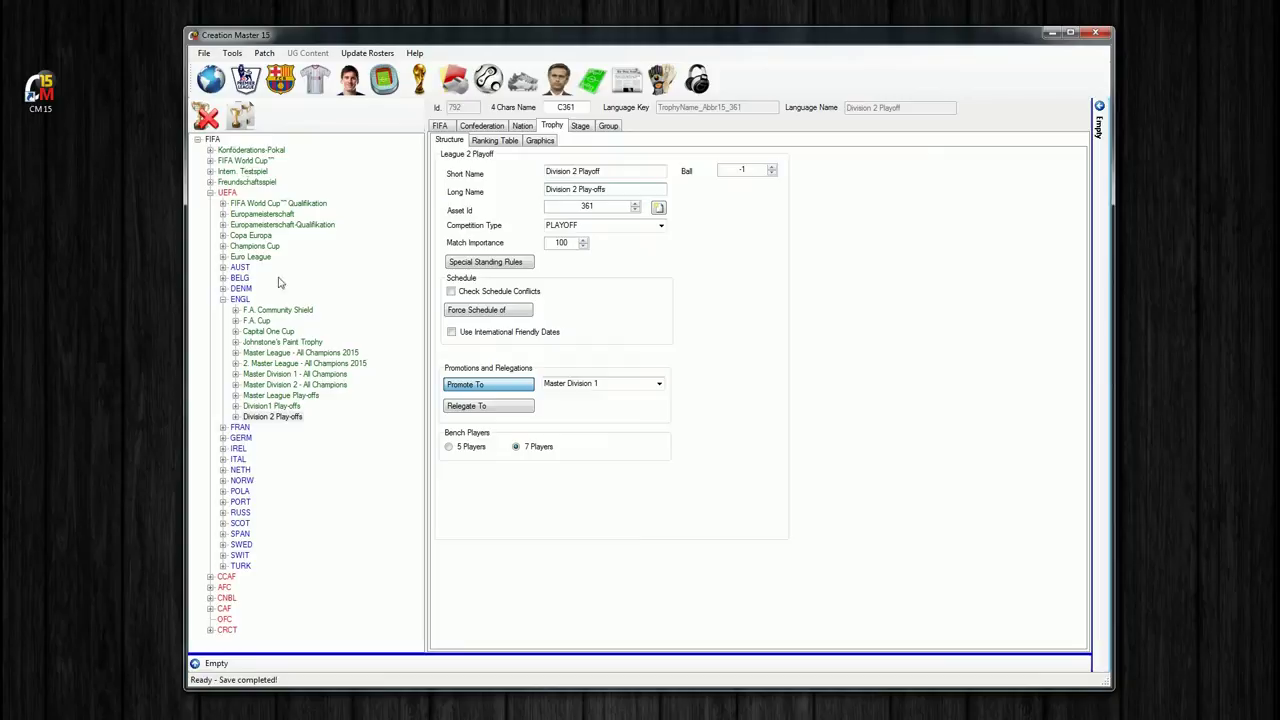
# - Look over the F.A. Cup's trophy graphics and its structure settings
pyautogui.click(256, 320)
pyautogui.click(536, 141)
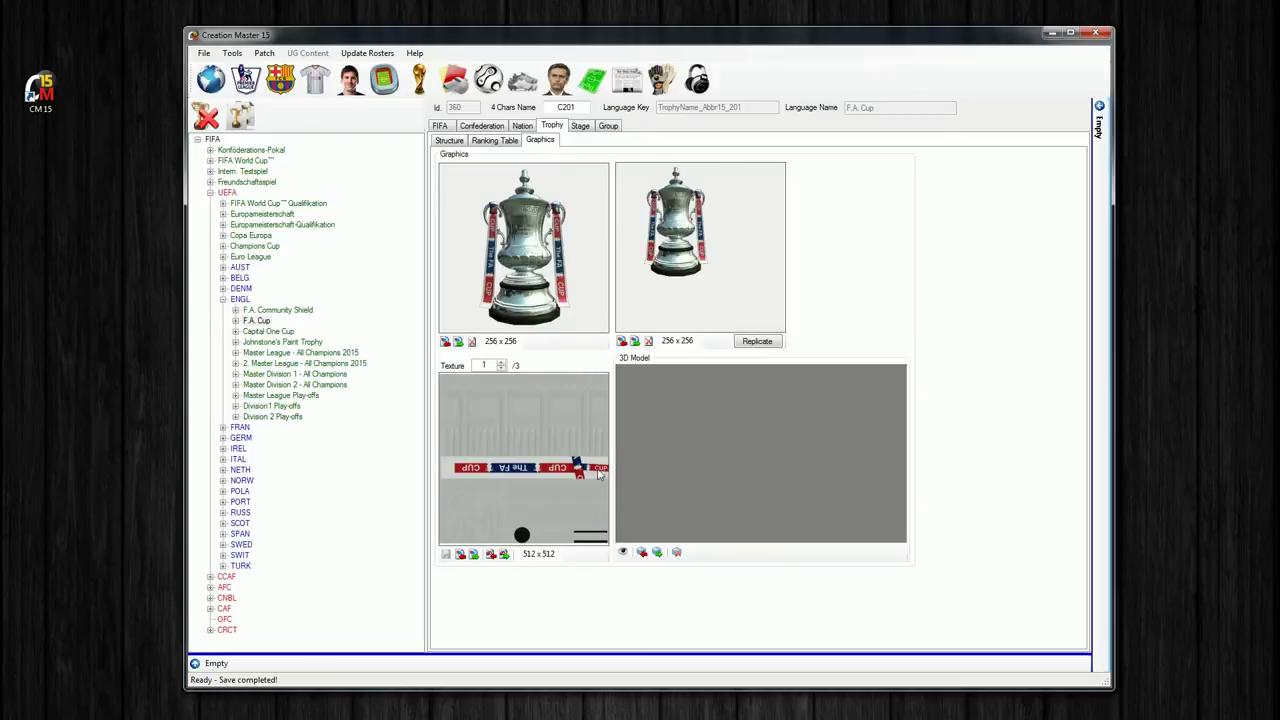
pyautogui.click(450, 140)
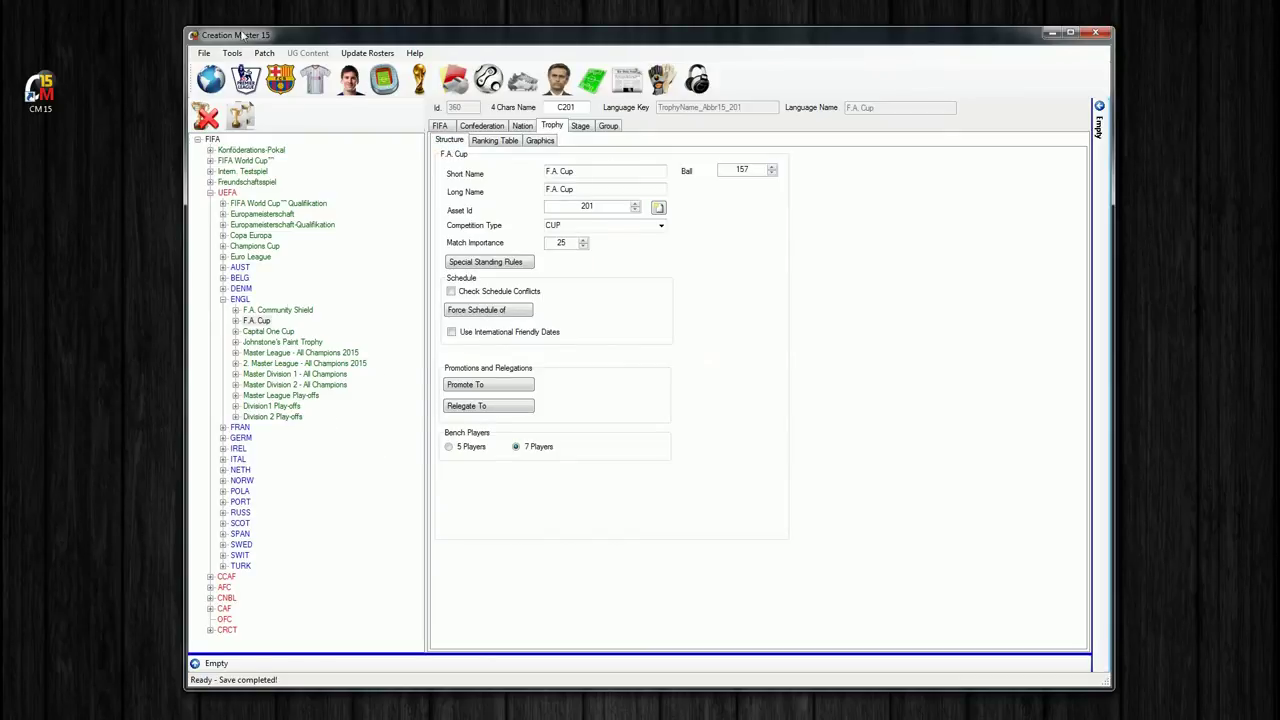
# - Close the open database and exit Creation Master 15
pyautogui.click(204, 53)
pyautogui.click(228, 173)
pyautogui.click(1096, 35)
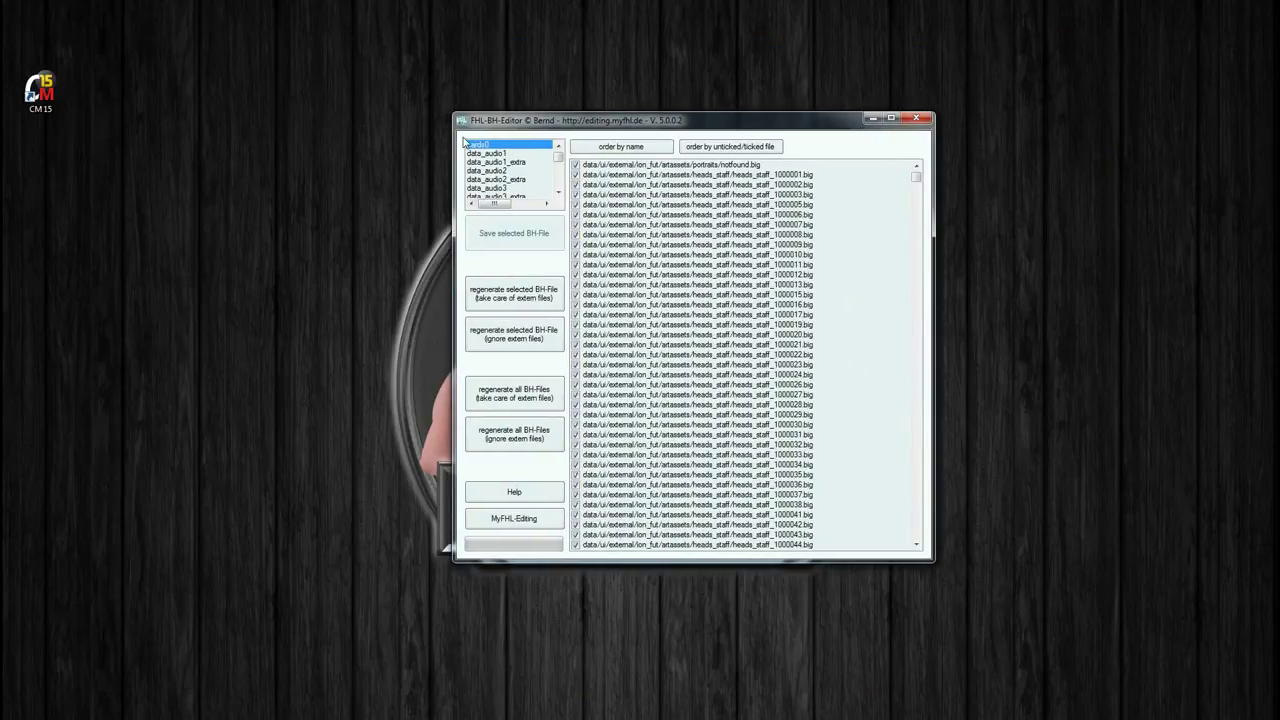
# - Regenerate all BH files in FHL-BH-Editor, taking care of extern files, and close the editor
pyautogui.moveTo(632, 124); pyautogui.dragTo(590, 98)
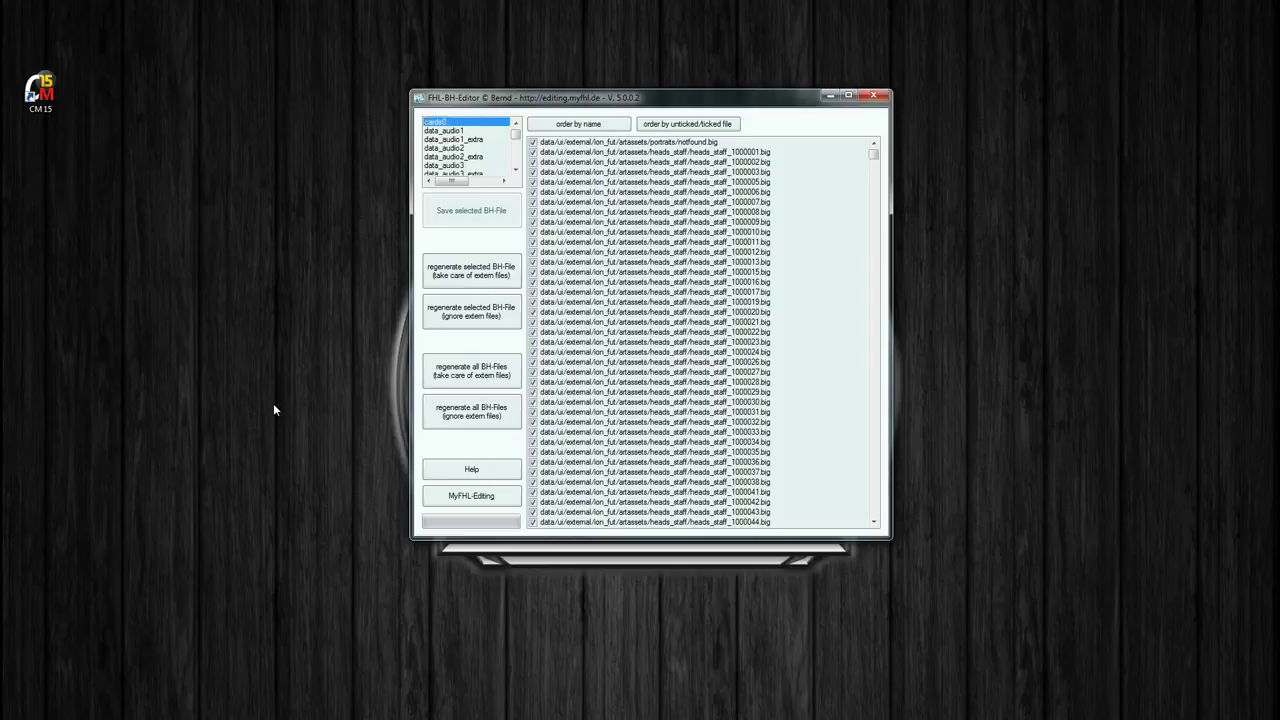
pyautogui.click(468, 277)
pyautogui.click(477, 376)
pyautogui.click(878, 95)
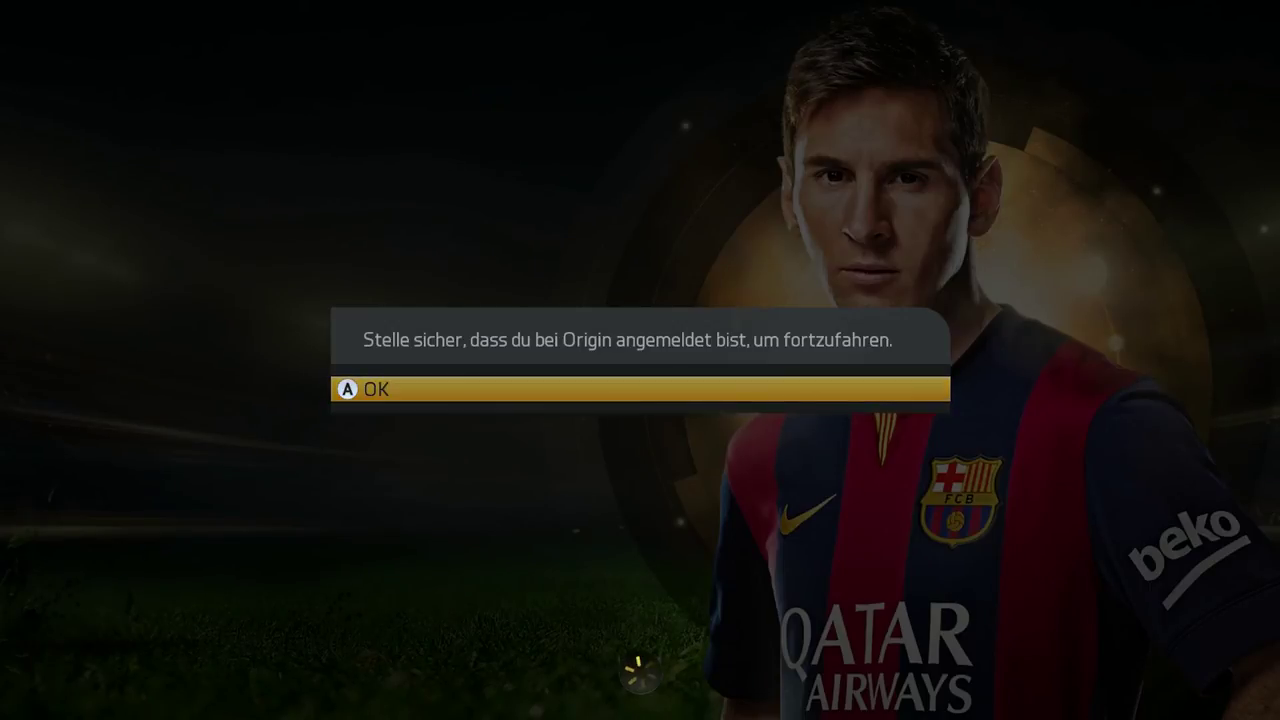
# - In FIFA 15, dismiss the Origin sign-in notice, load the saved settings file and cancel deleting the damaged Mannschaften 1 file
pyautogui.press('Return')
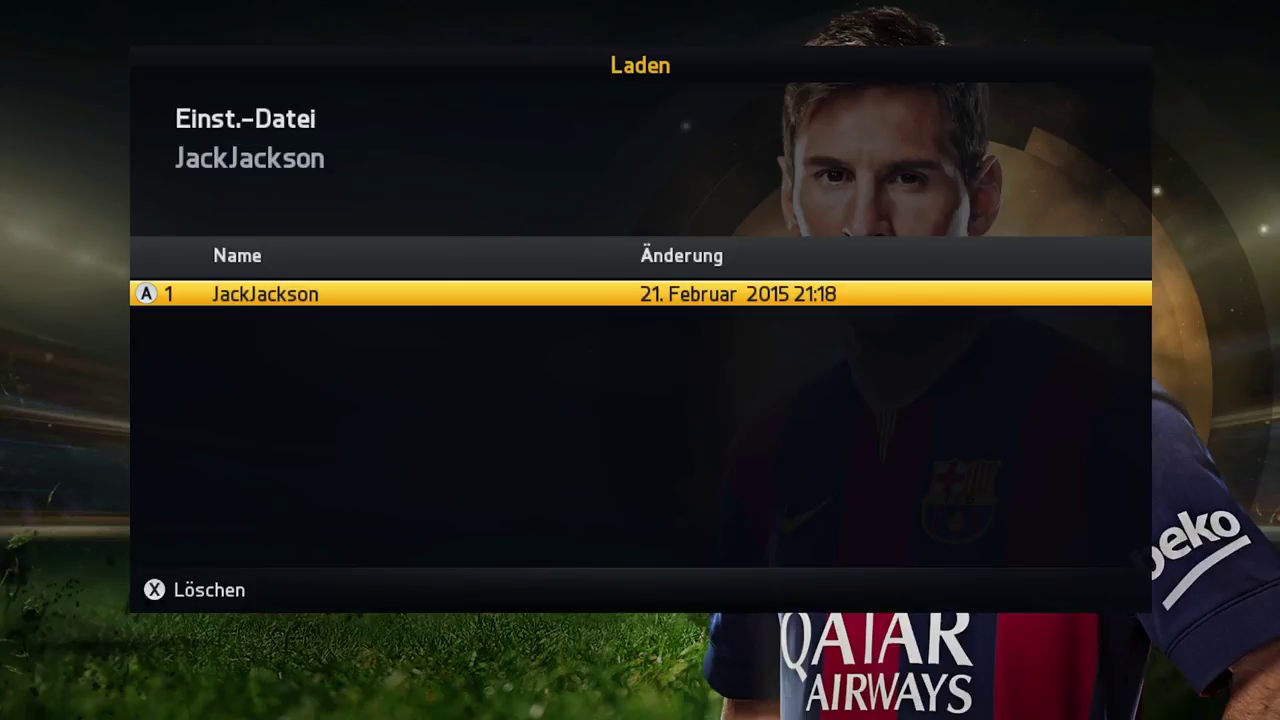
pyautogui.press('Return')
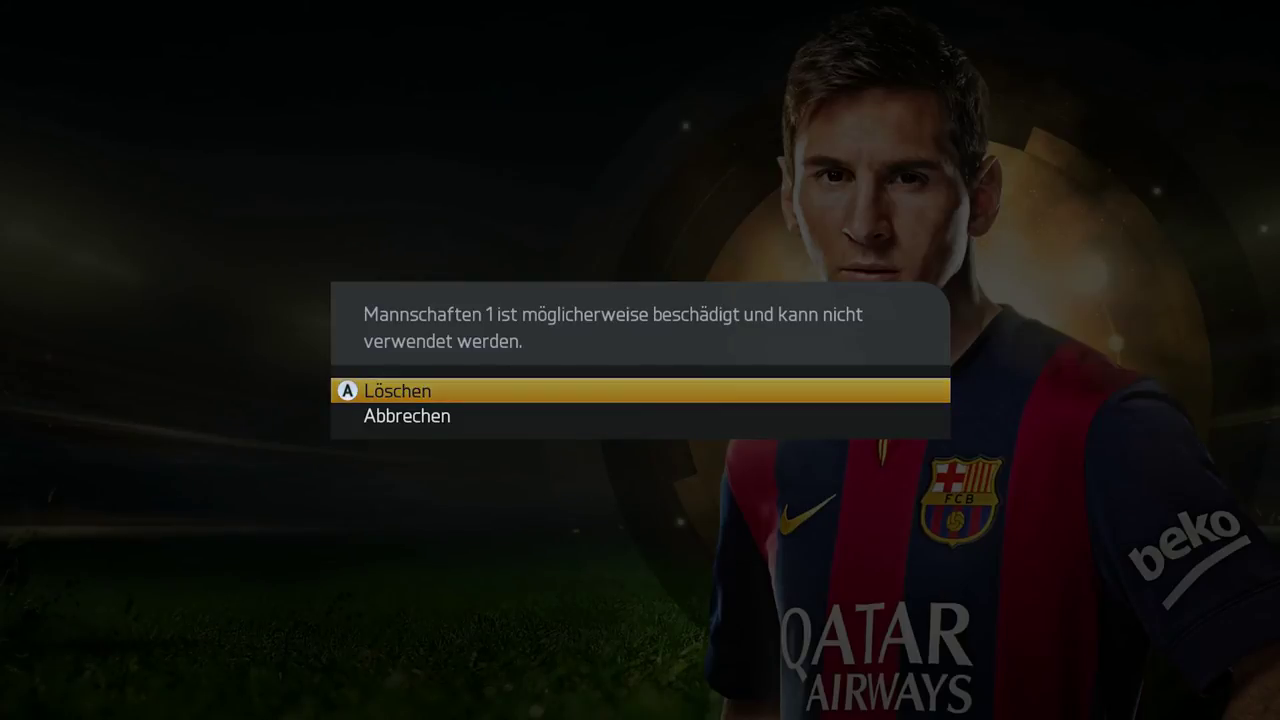
pyautogui.press('Down')
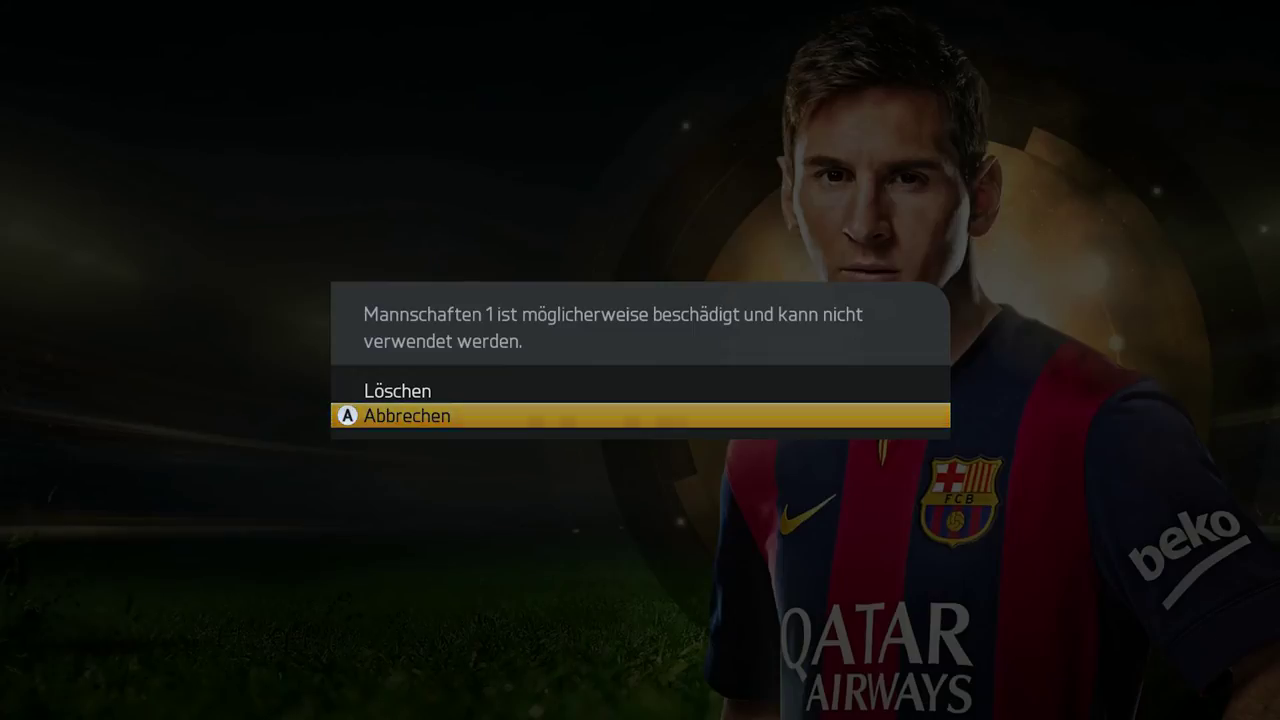
pyautogui.press('Return')
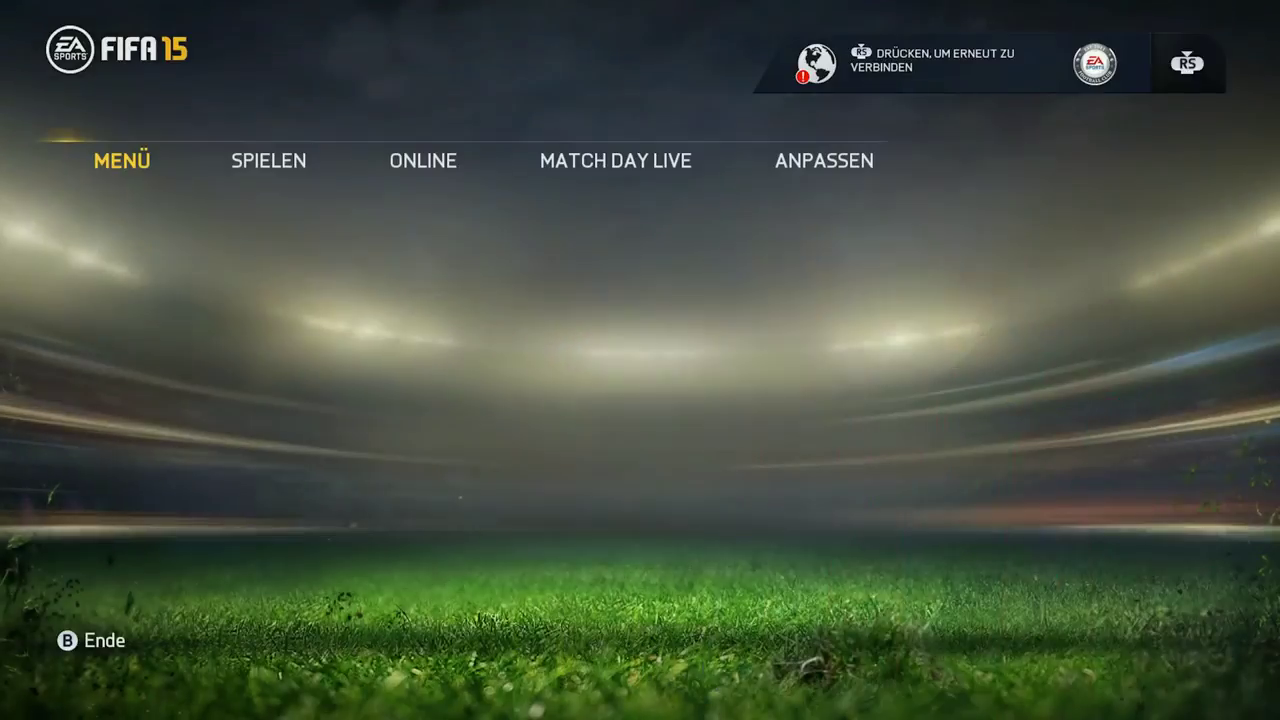
# - Start an Anstoss quick match and continue with the first controller assigned to the home side
pyautogui.press('Right')
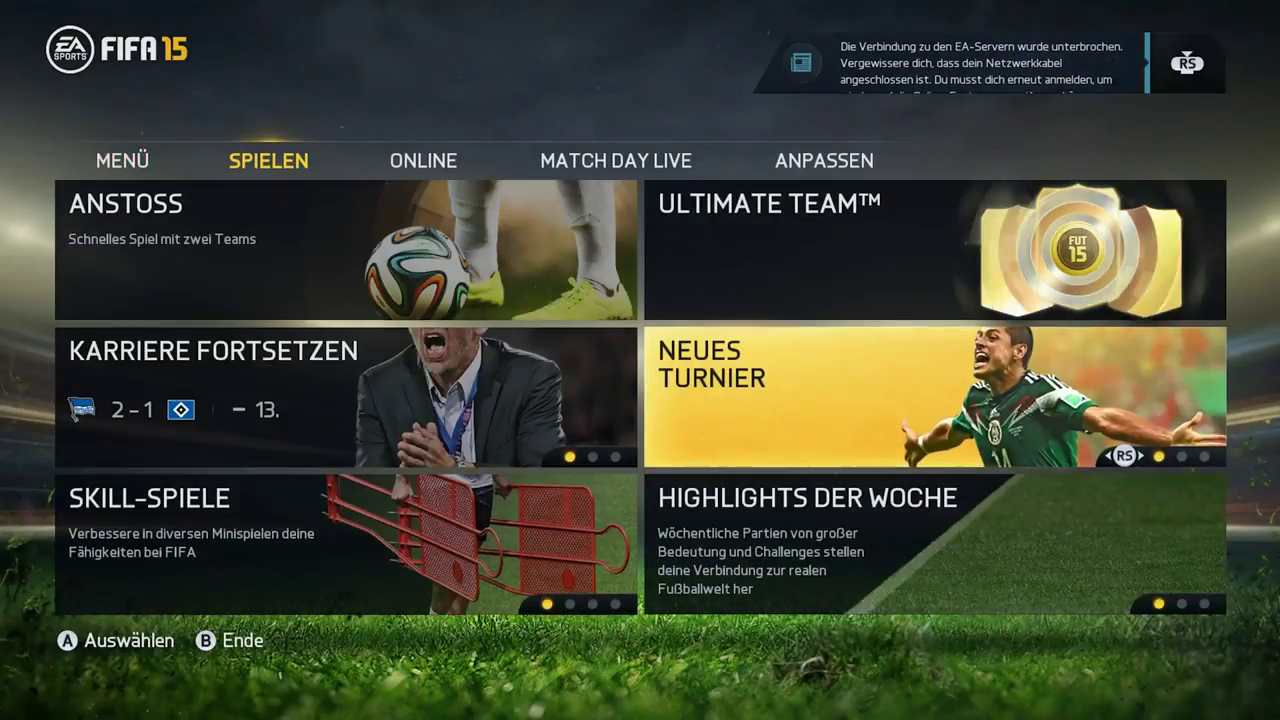
pyautogui.press('Right')
pyautogui.press('Left')
pyautogui.press('Left')
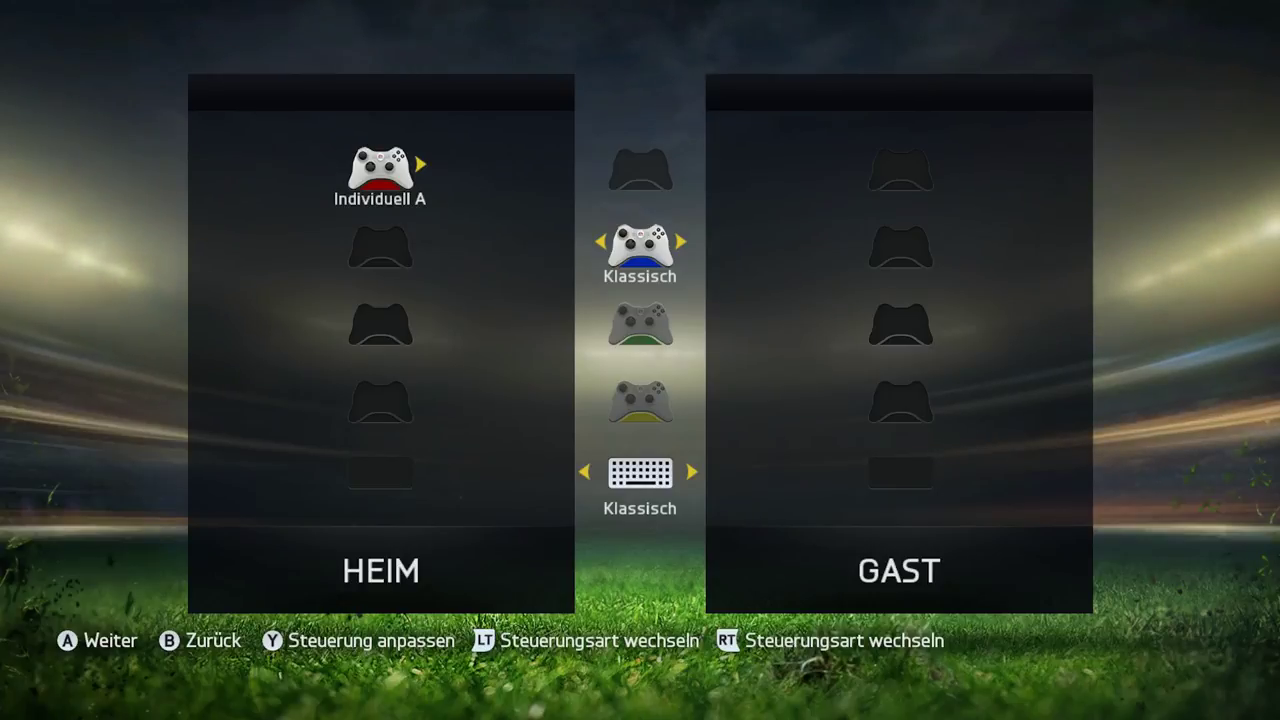
pyautogui.press('Return')
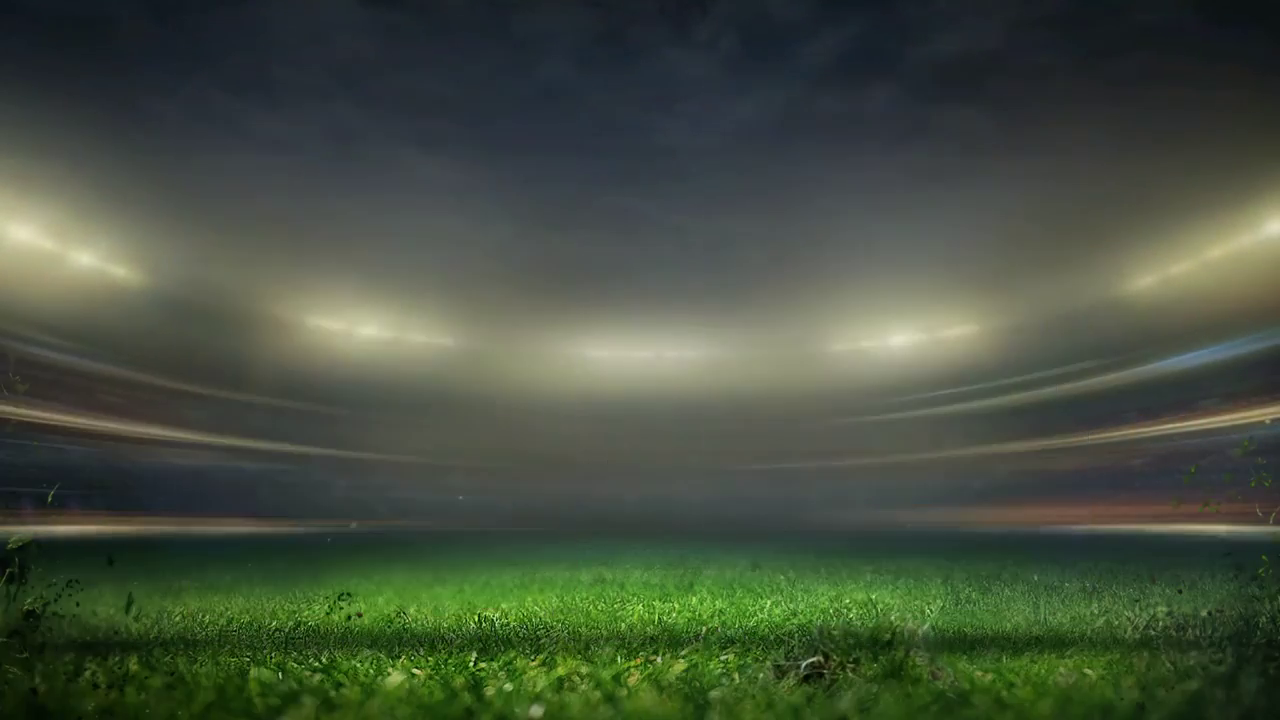
# - Set the home side's country to England and move on to its league selection
pyautogui.press('Up')
pyautogui.press('Up')
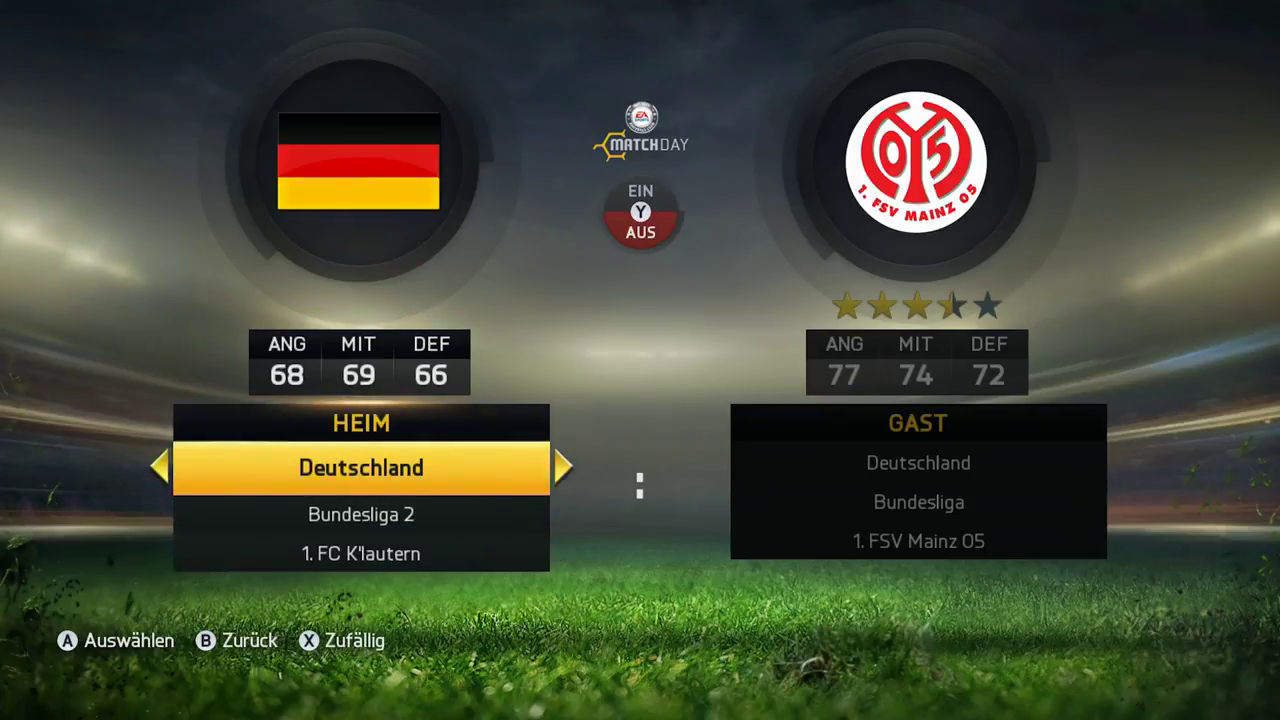
pyautogui.press('Right')
pyautogui.press('Down')
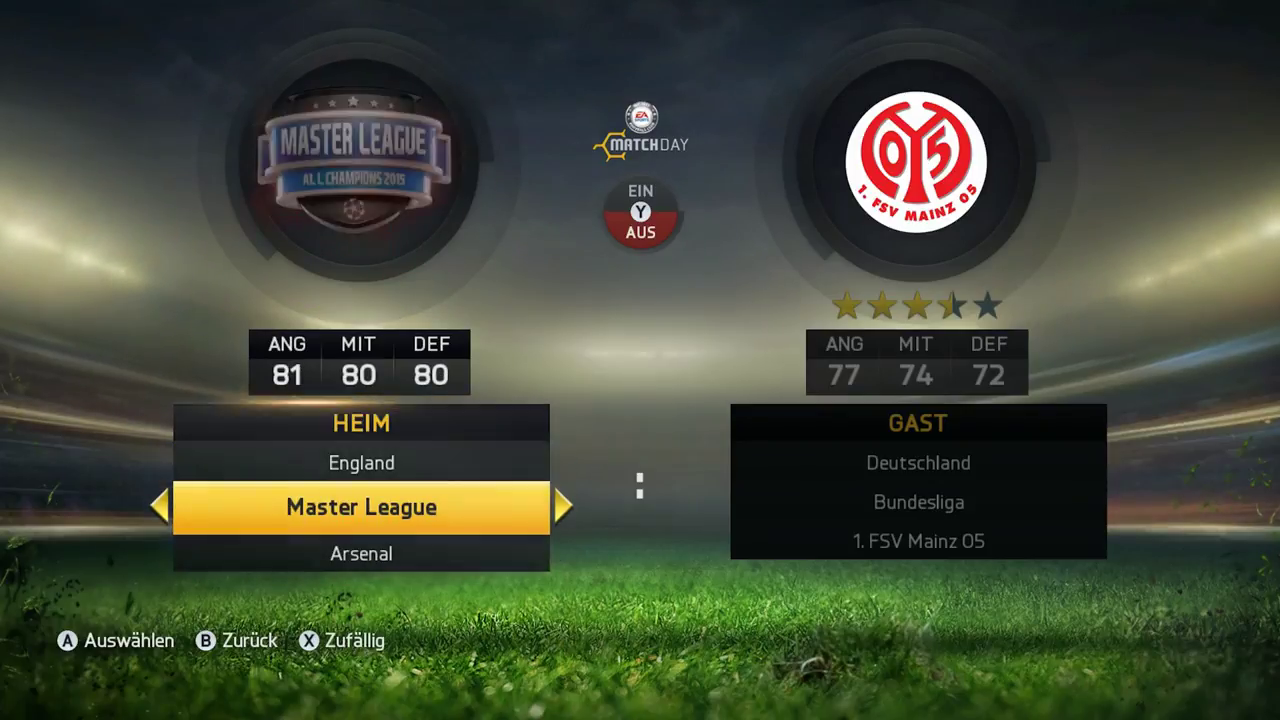
# - Look through the names and logos of all English leagues available for the home side
pyautogui.press('Right')
pyautogui.press('Left')
pyautogui.press('Right')
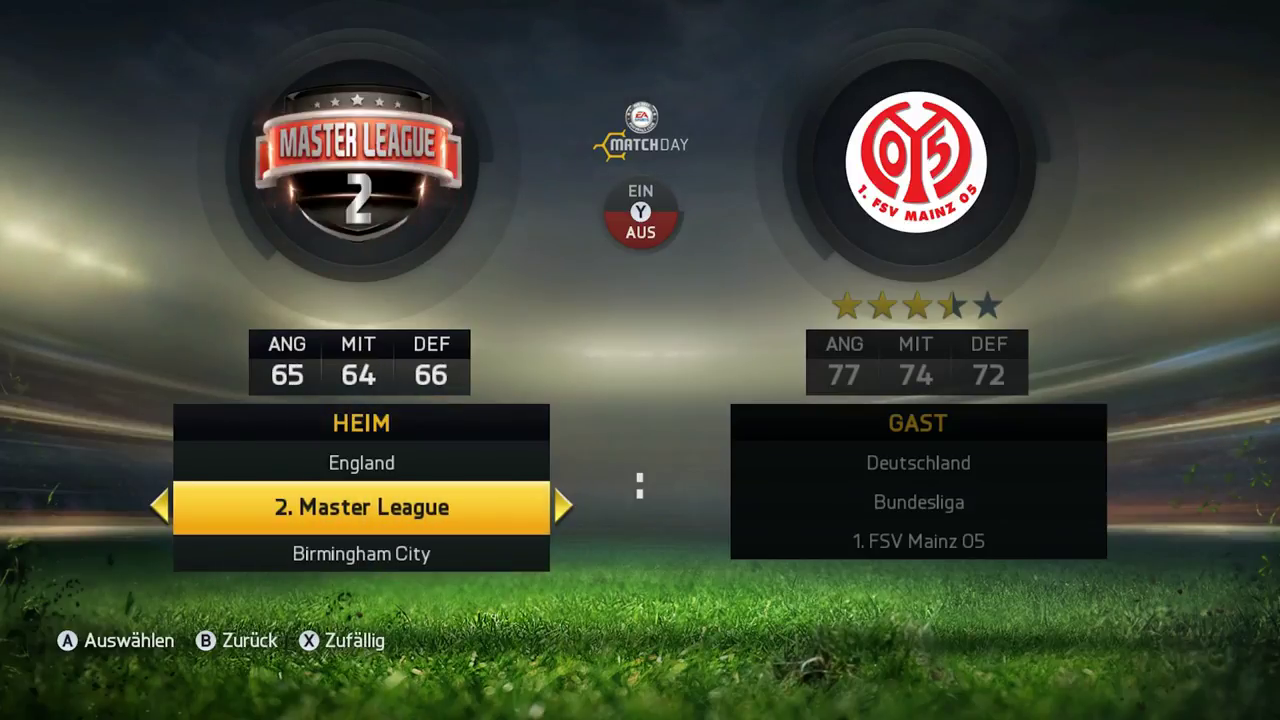
pyautogui.press('Right')
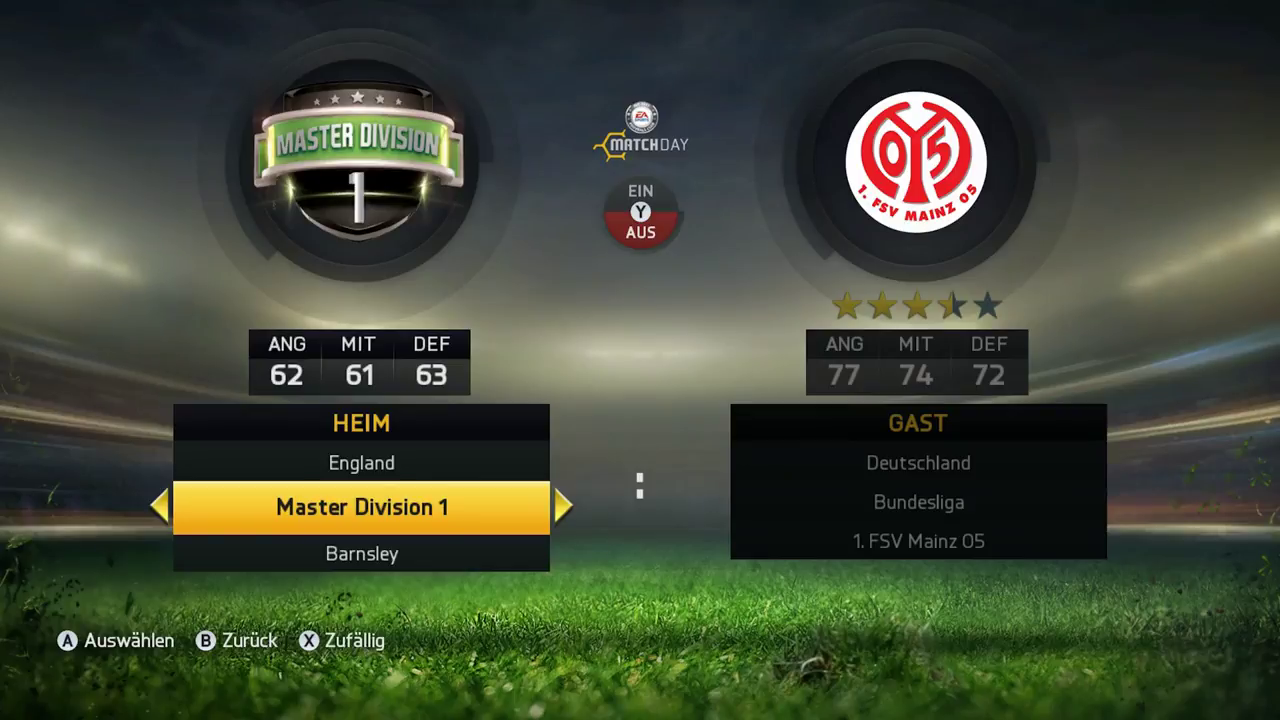
pyautogui.press('Right')
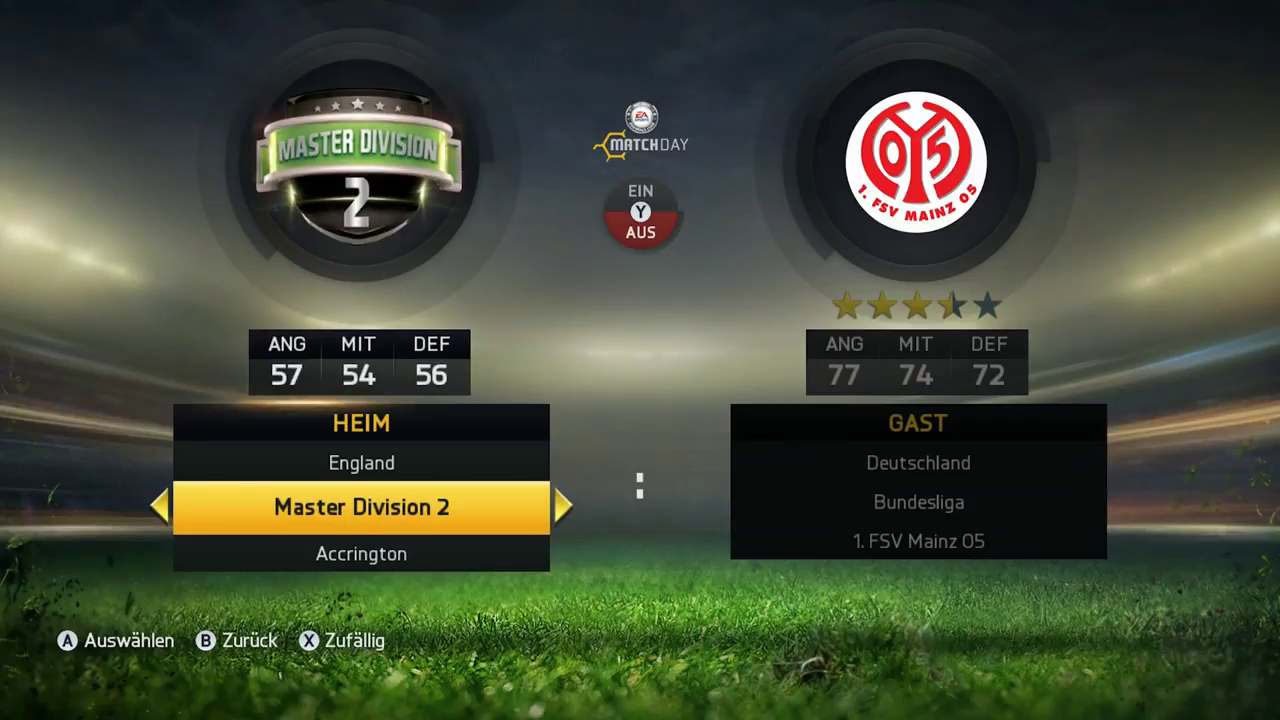
pyautogui.press('Right')
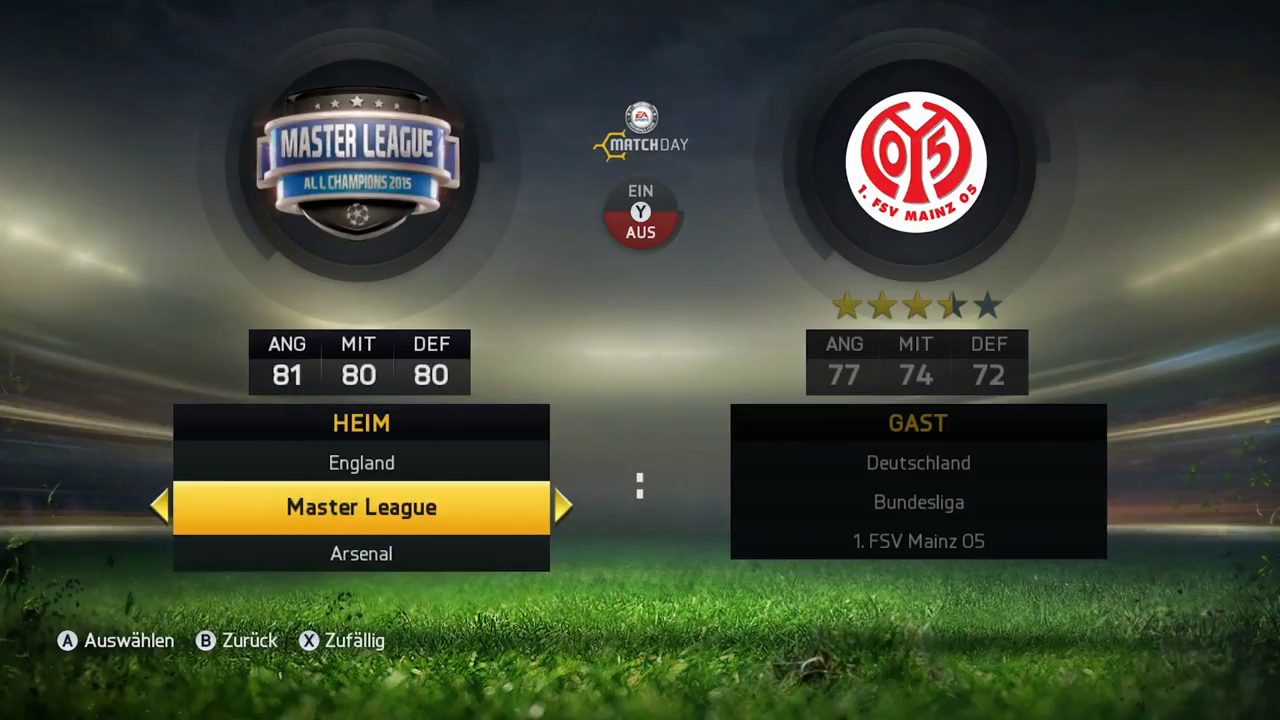
# - Return the home side's league to Master Division 2 and browse its clubs as far as Cambridge Utd
pyautogui.press('Left')
pyautogui.press('Down')
pyautogui.press('Right')
pyautogui.press('Right')
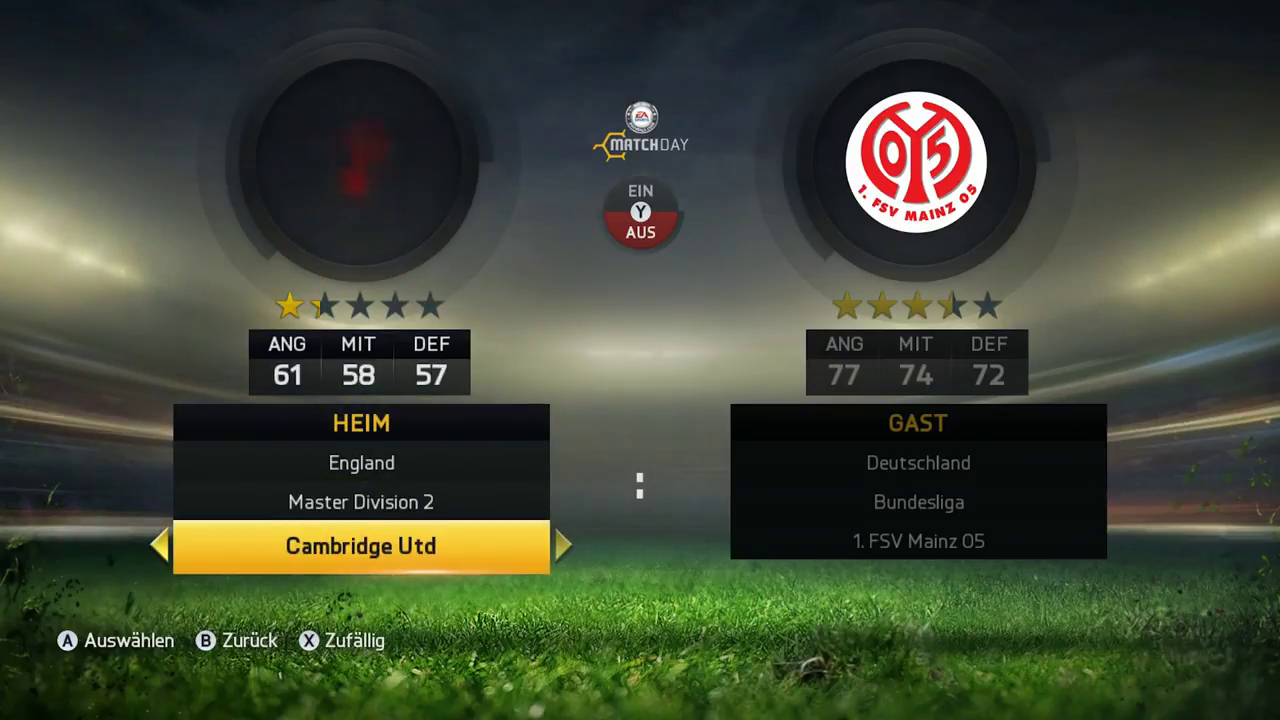
pyautogui.press('Up')
pyautogui.press('Down')
pyautogui.press('Up')
pyautogui.press('Down')
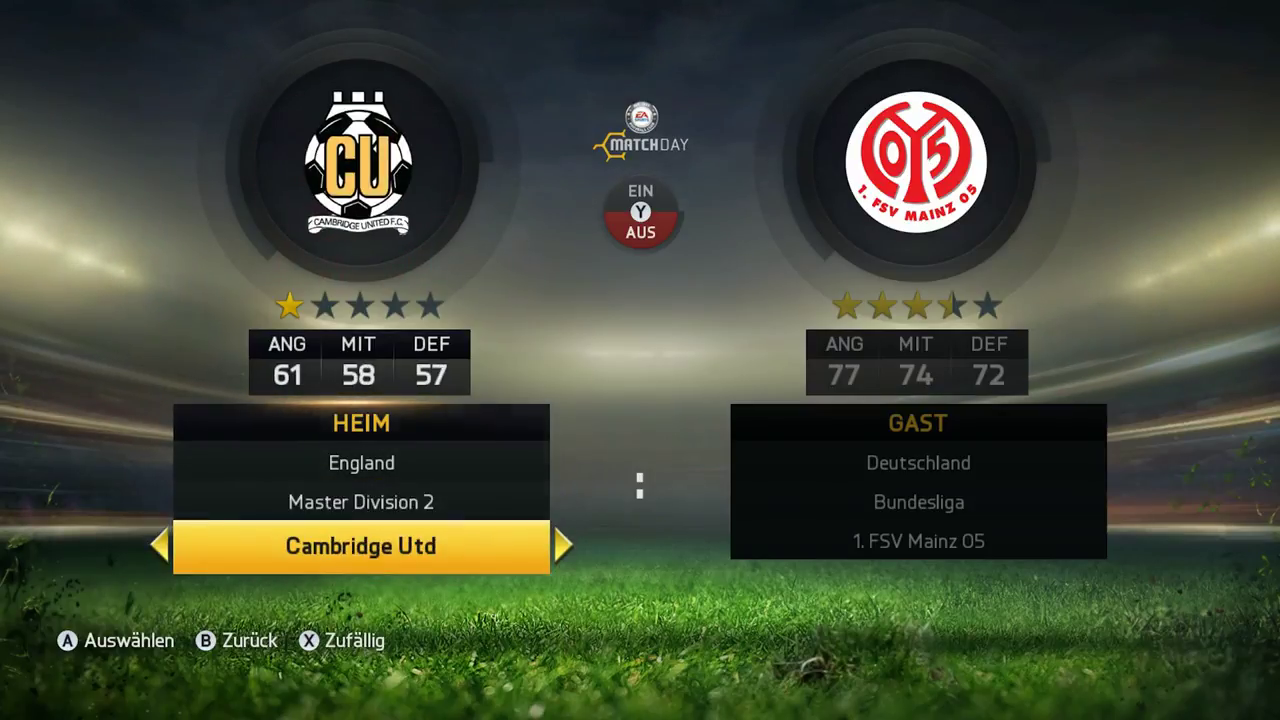